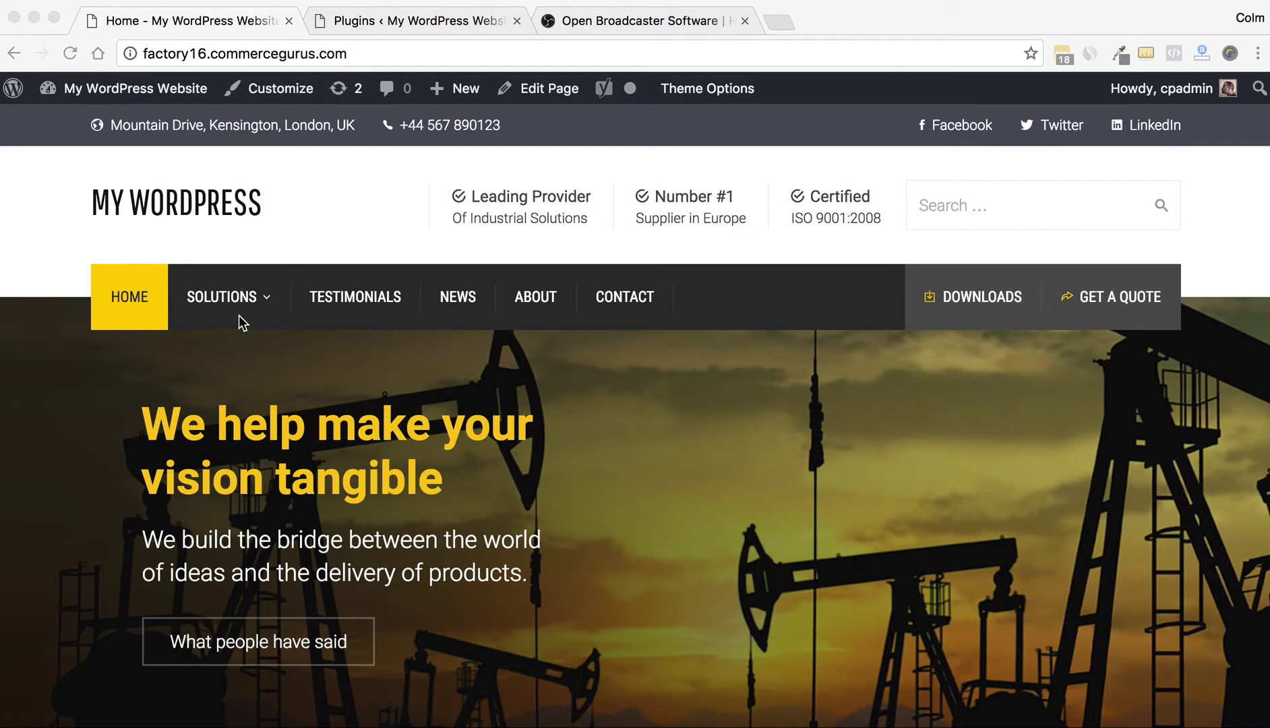
Go to Agricultural Processing under the SOLUTIONS menu and scroll through the page
scroll(263, 270, down, 2)
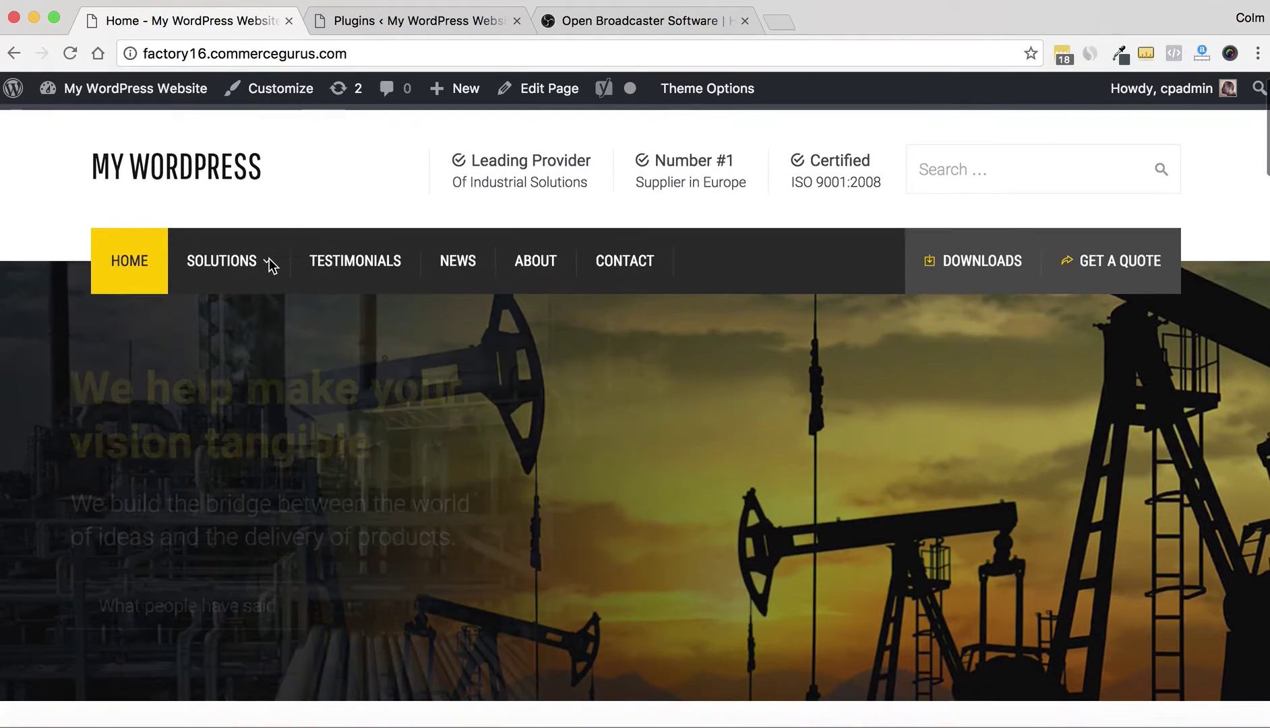
mouse_move(254, 257)
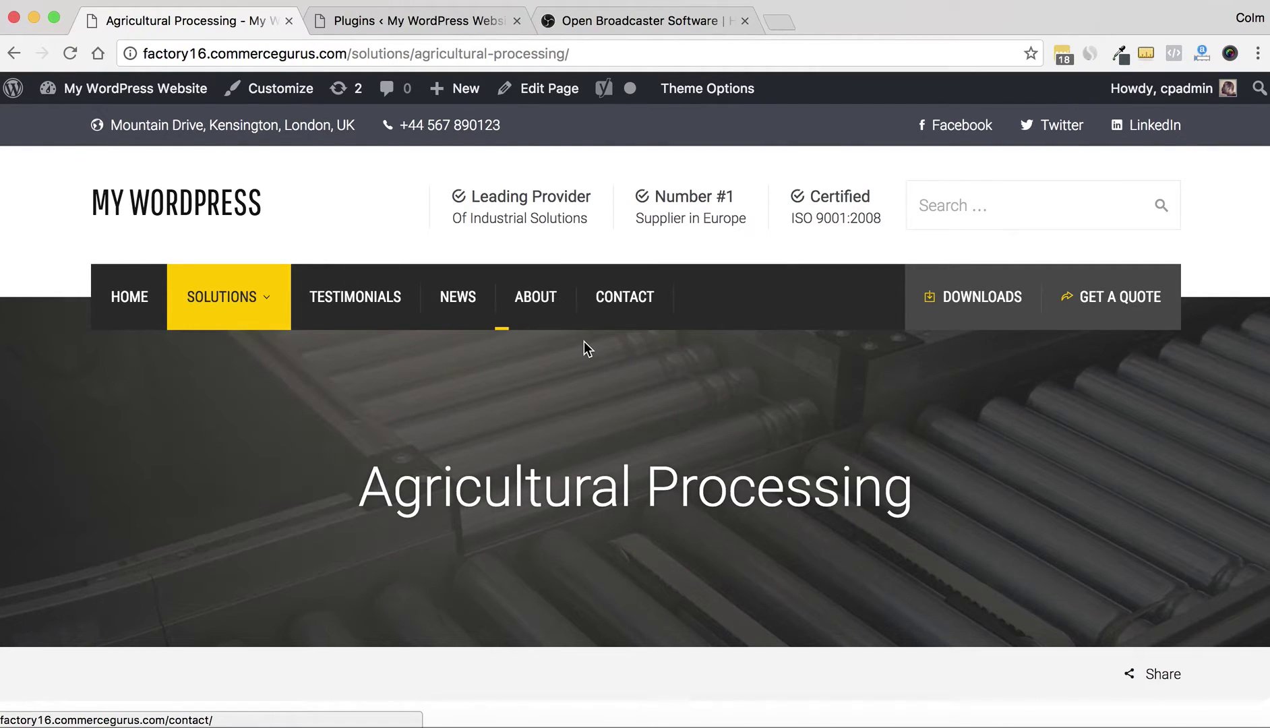
scroll(581, 446, down, 5)
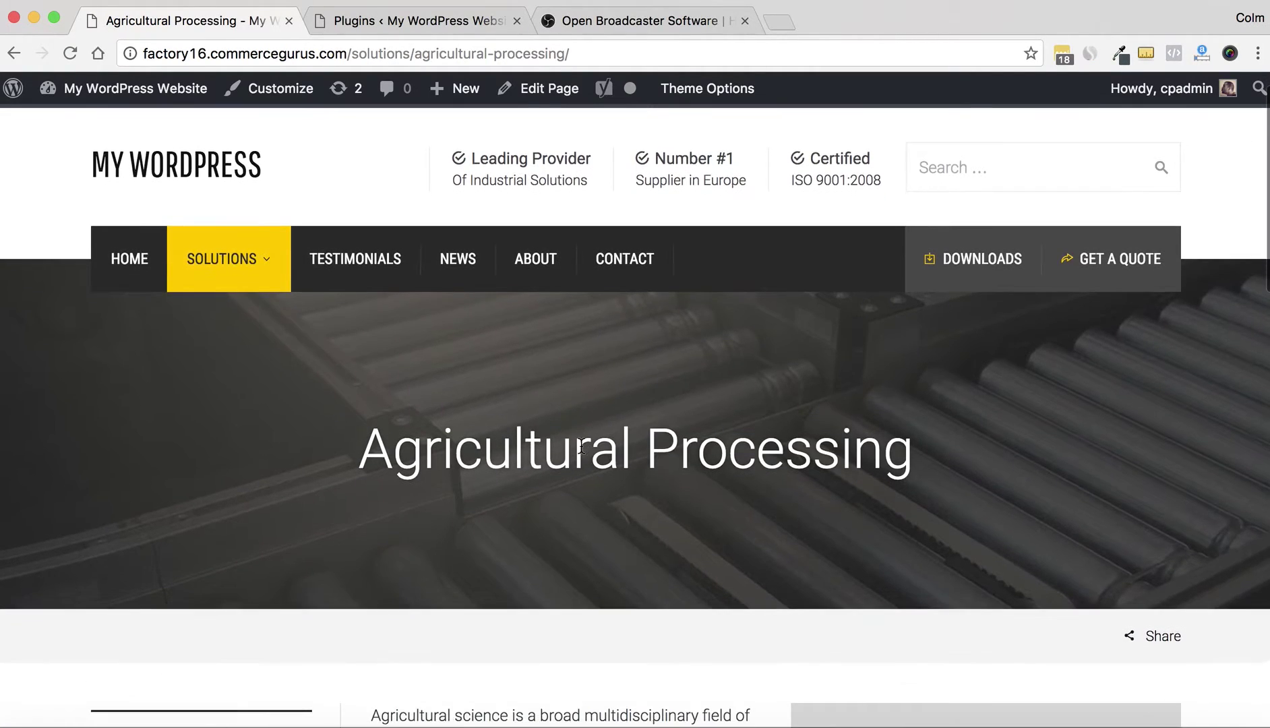
scroll(581, 444, up, 5)
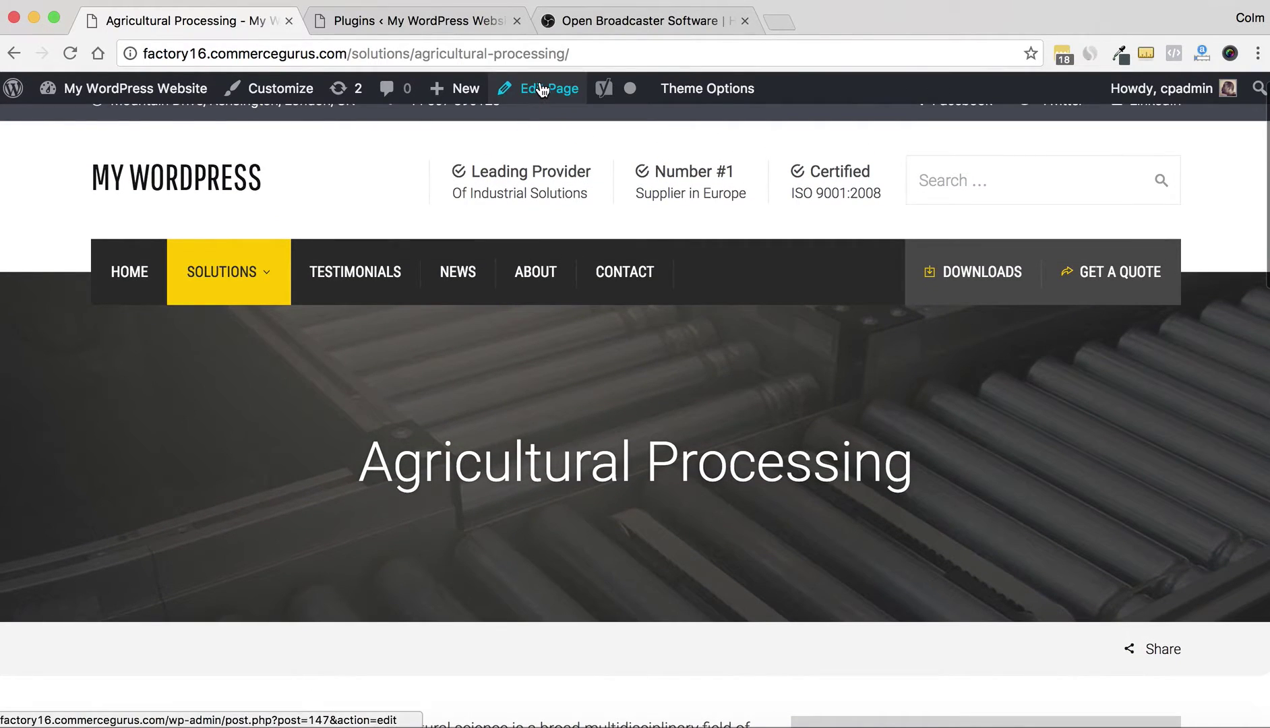
Open the Agricultural Processing page in the editor from the admin bar's Edit Page link
click(539, 89)
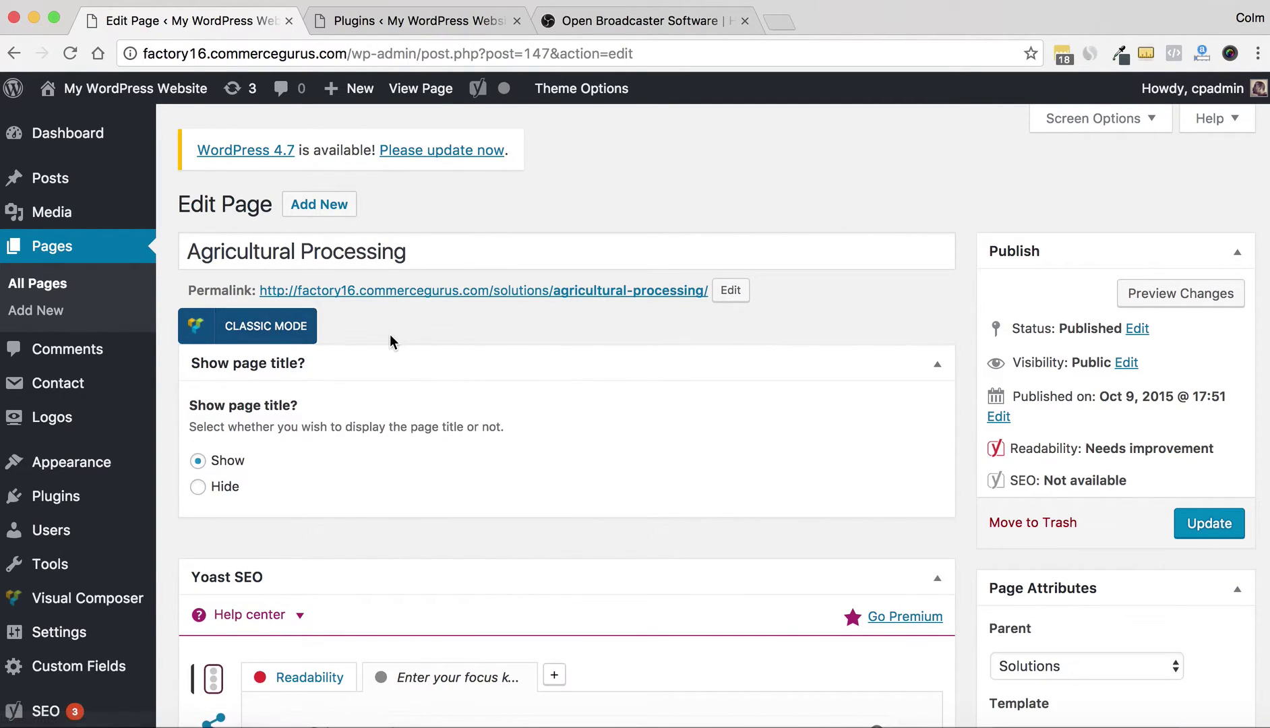
scroll(391, 340, down, 4)
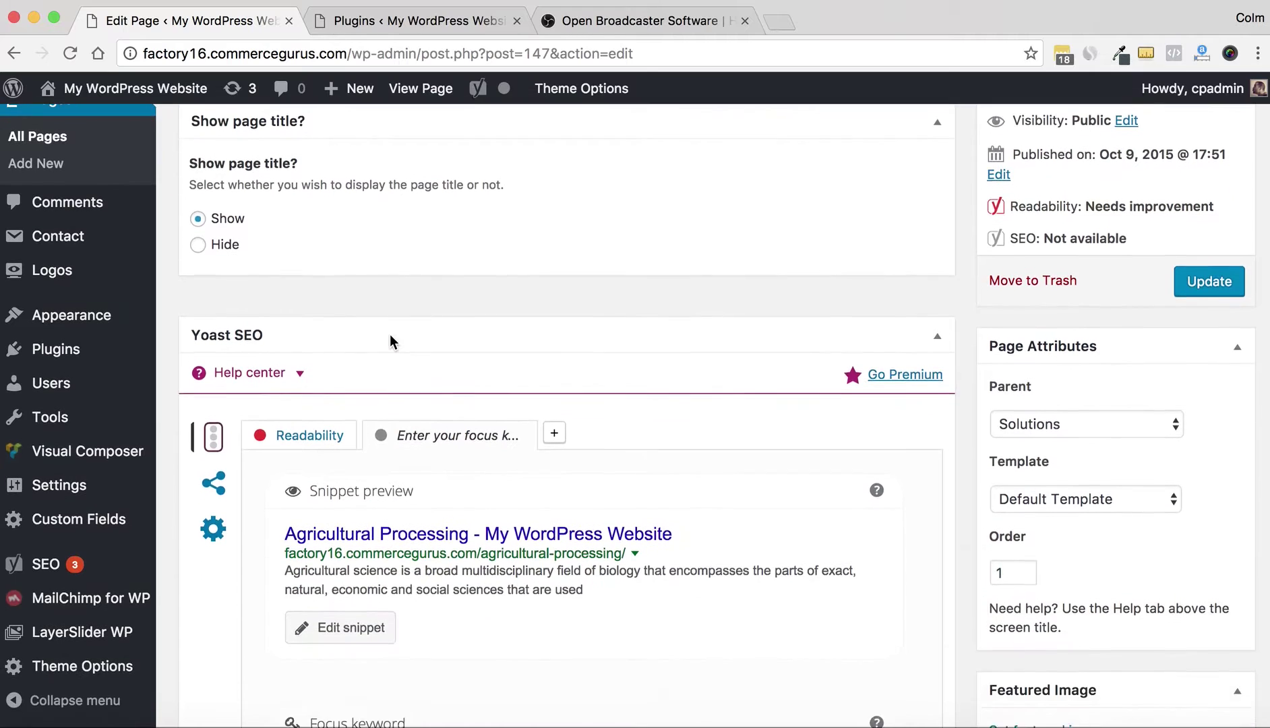
scroll(390, 341, up, 2)
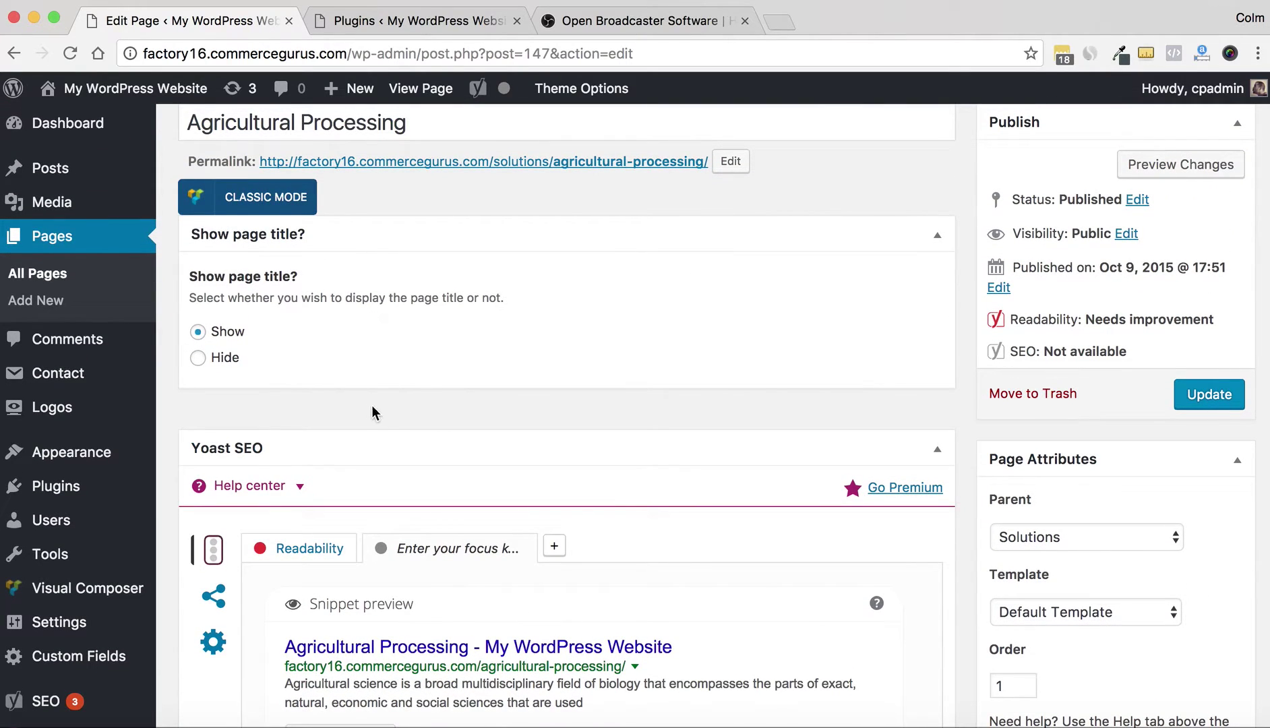
scroll(373, 408, down, 6)
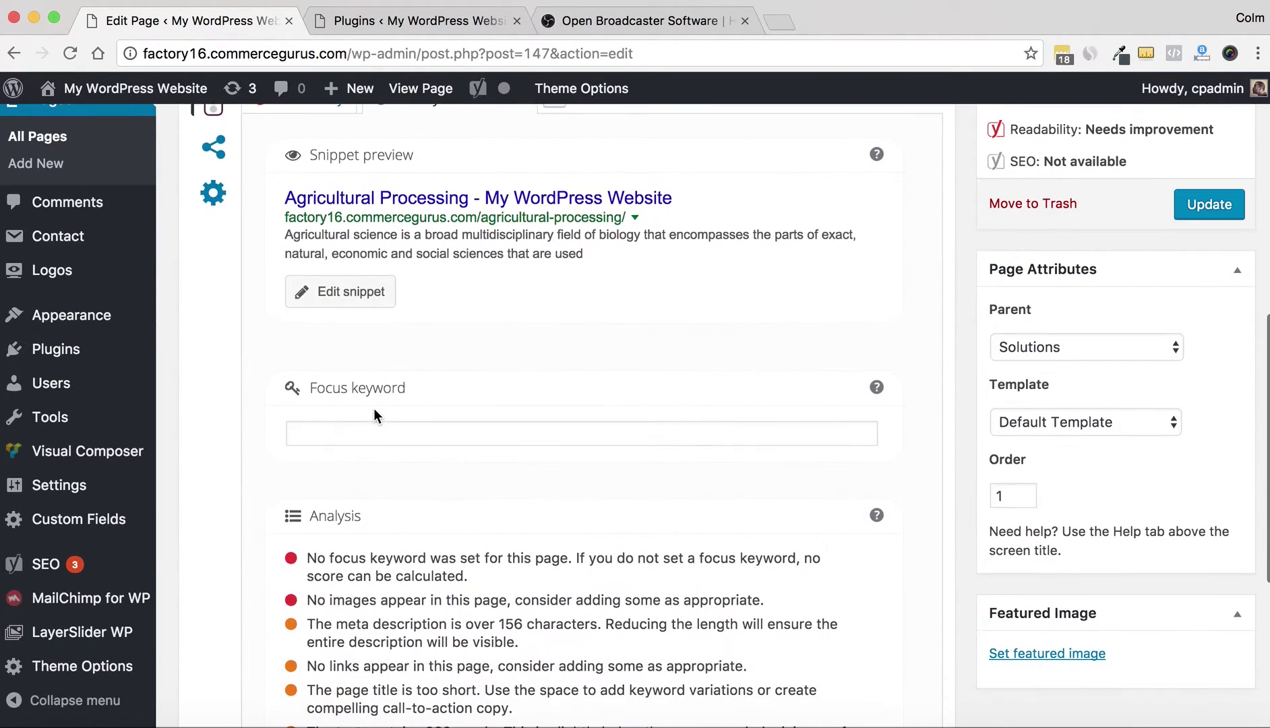
scroll(372, 408, up, 5)
scroll(372, 408, up, 2)
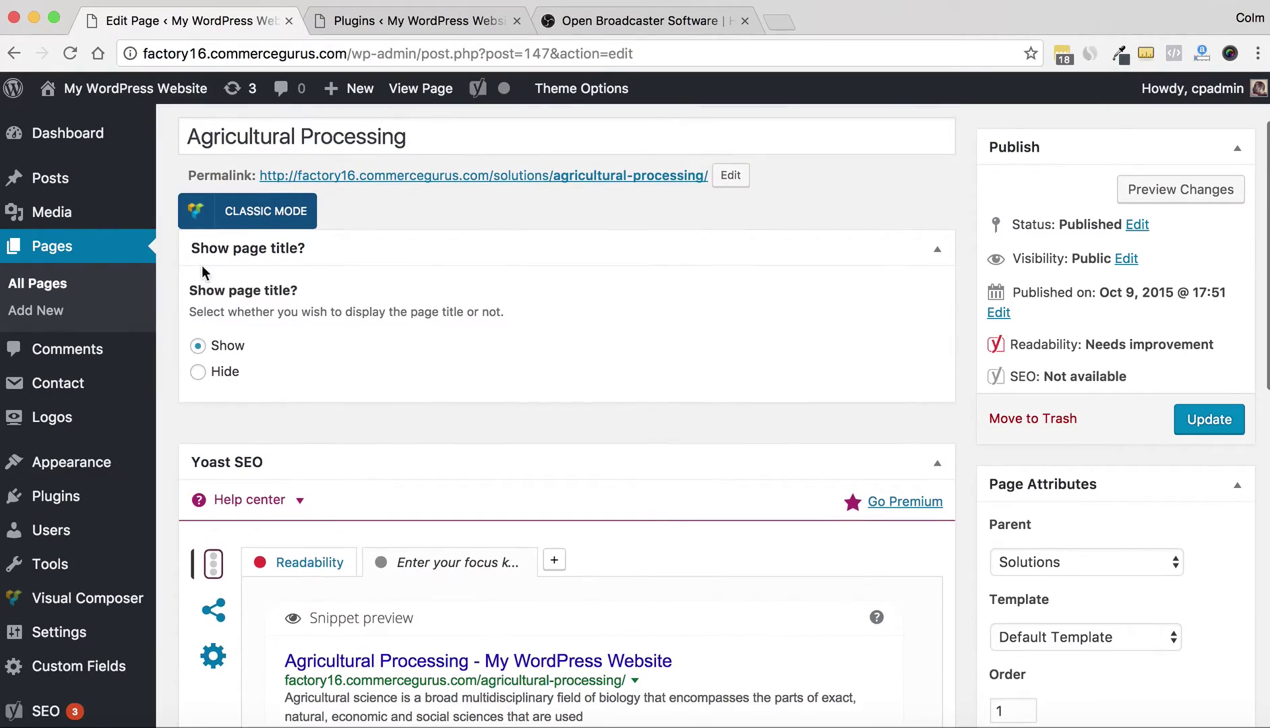
Switch to Classic Mode and review the page's raw Visual Composer shortcode
click(256, 211)
scroll(340, 512, down, 8)
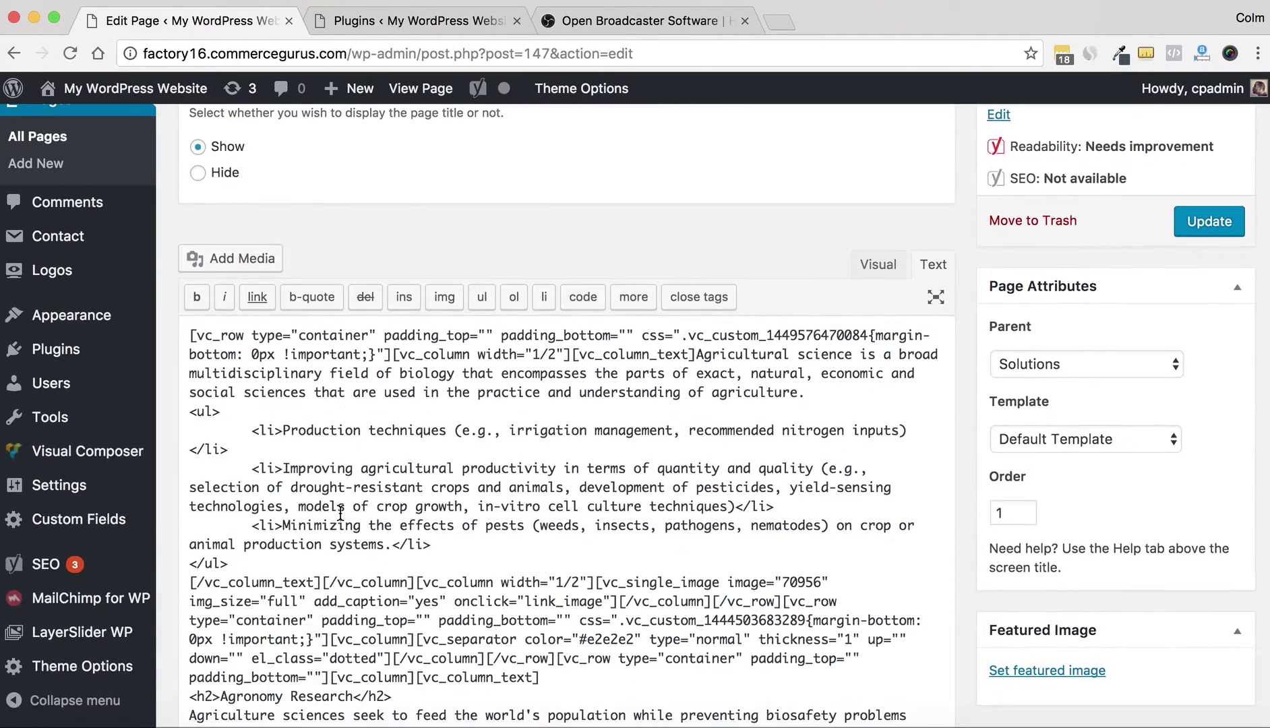
scroll(341, 512, down, 2)
scroll(420, 354, up, 4)
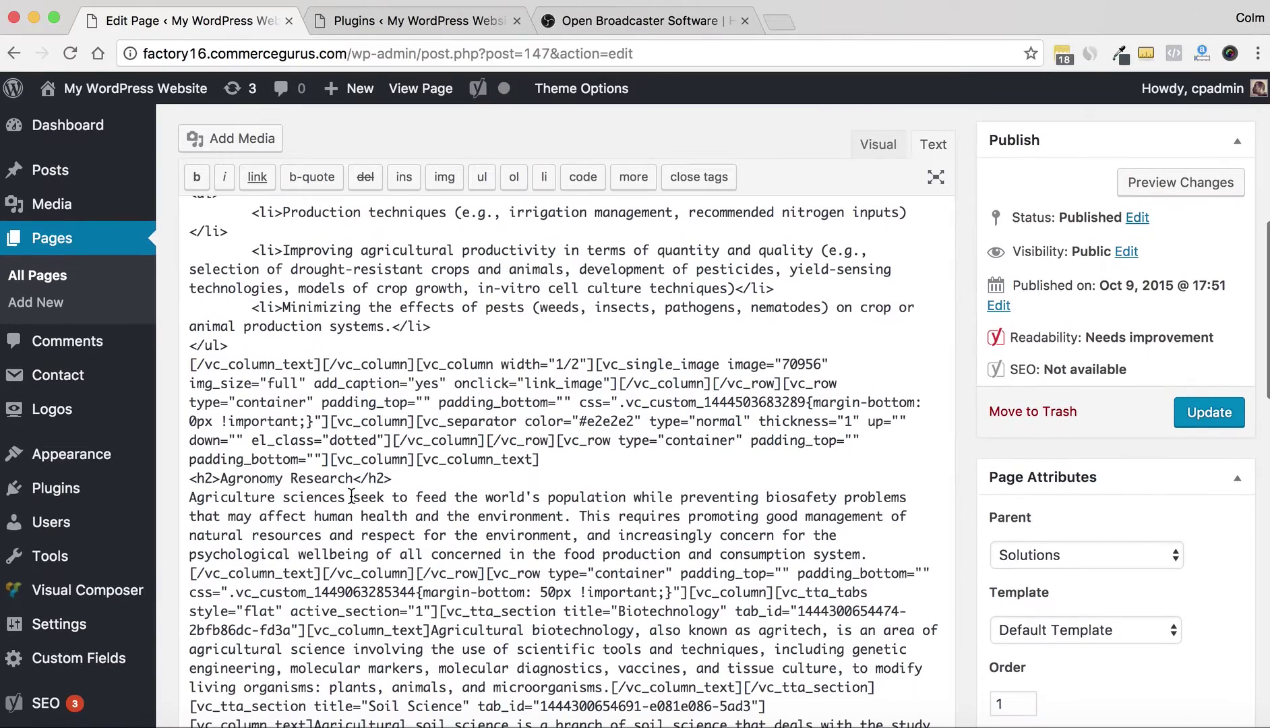
scroll(420, 355, up, 4)
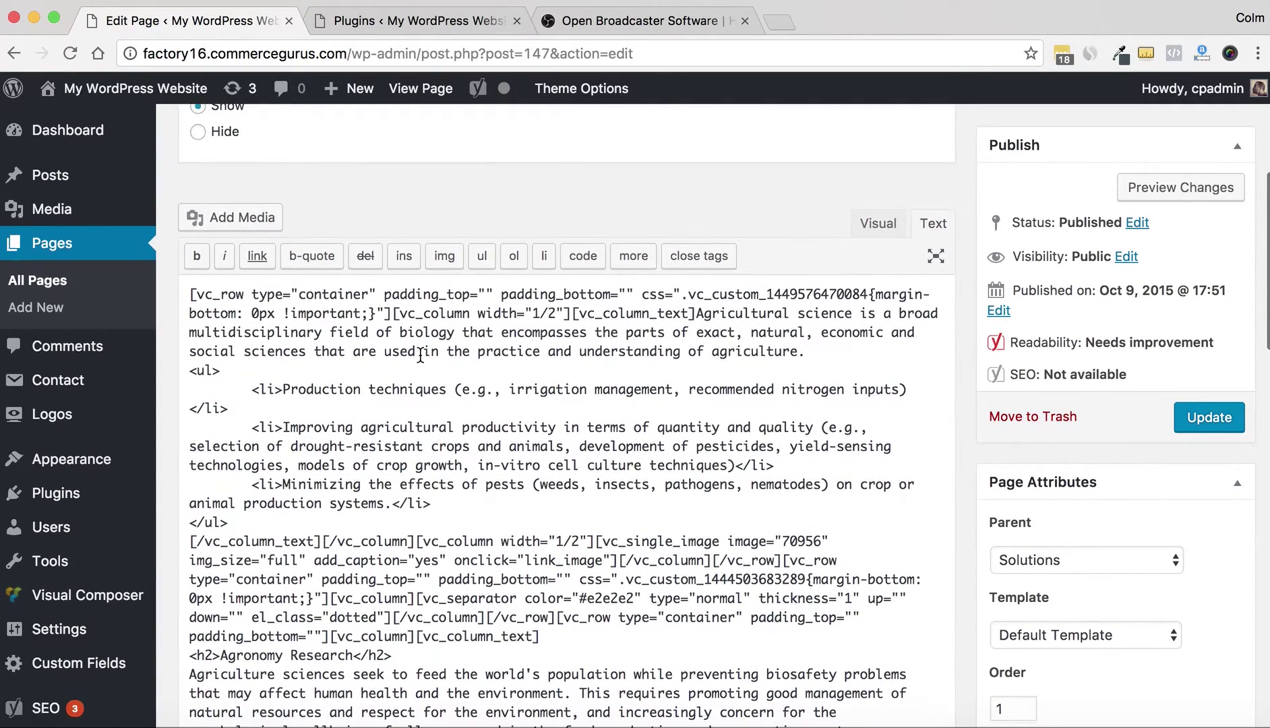
scroll(420, 354, up, 4)
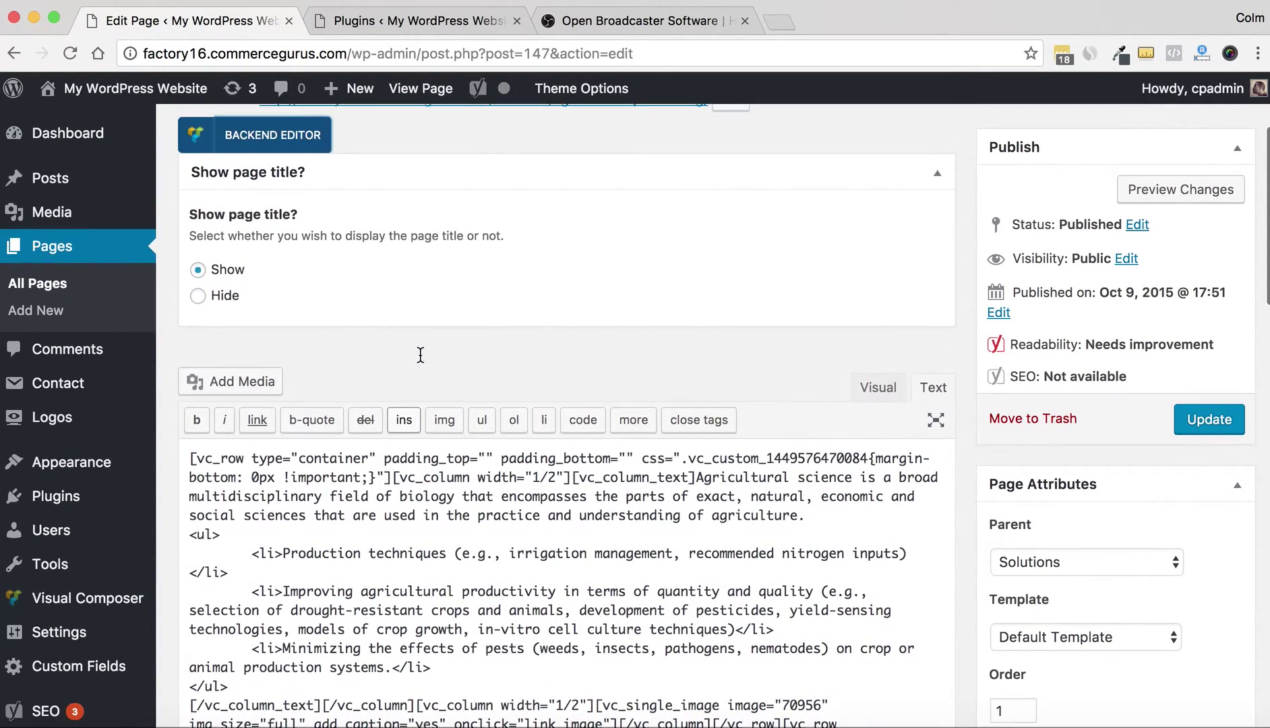
scroll(420, 354, up, 2)
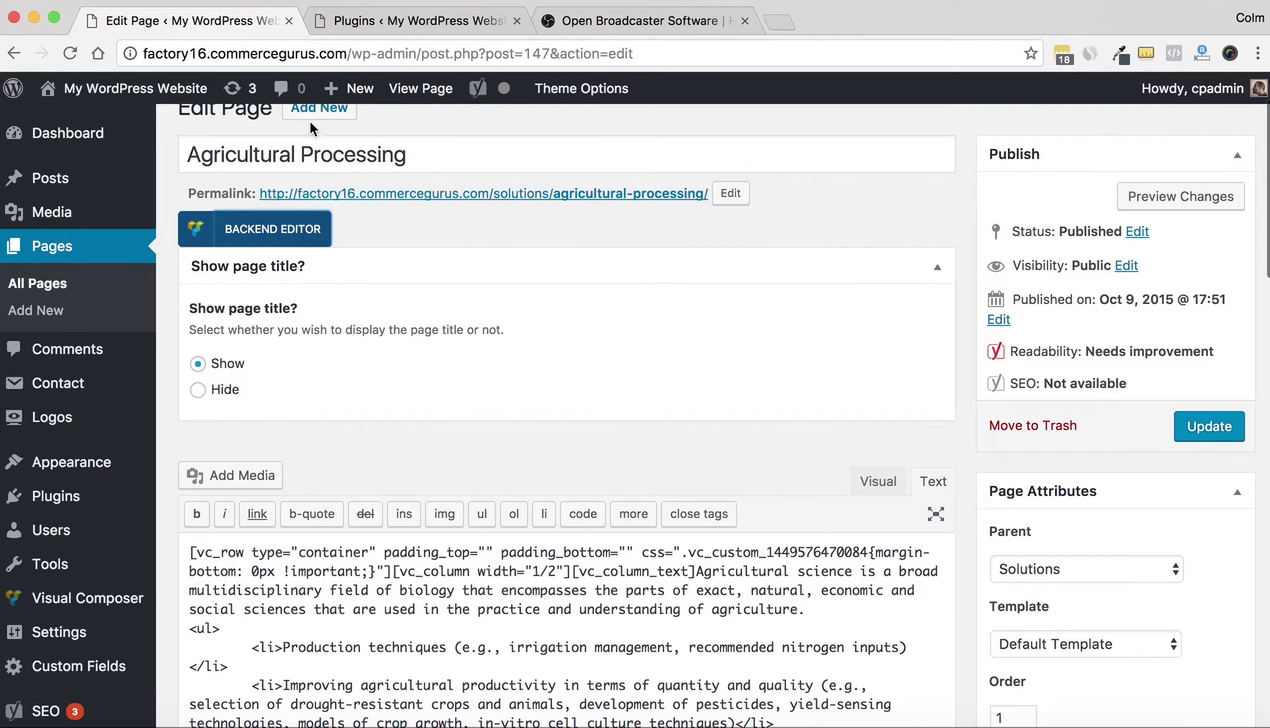
Open the live Agricultural Processing page in a new tab and look it over
right_click(415, 97)
click(432, 104)
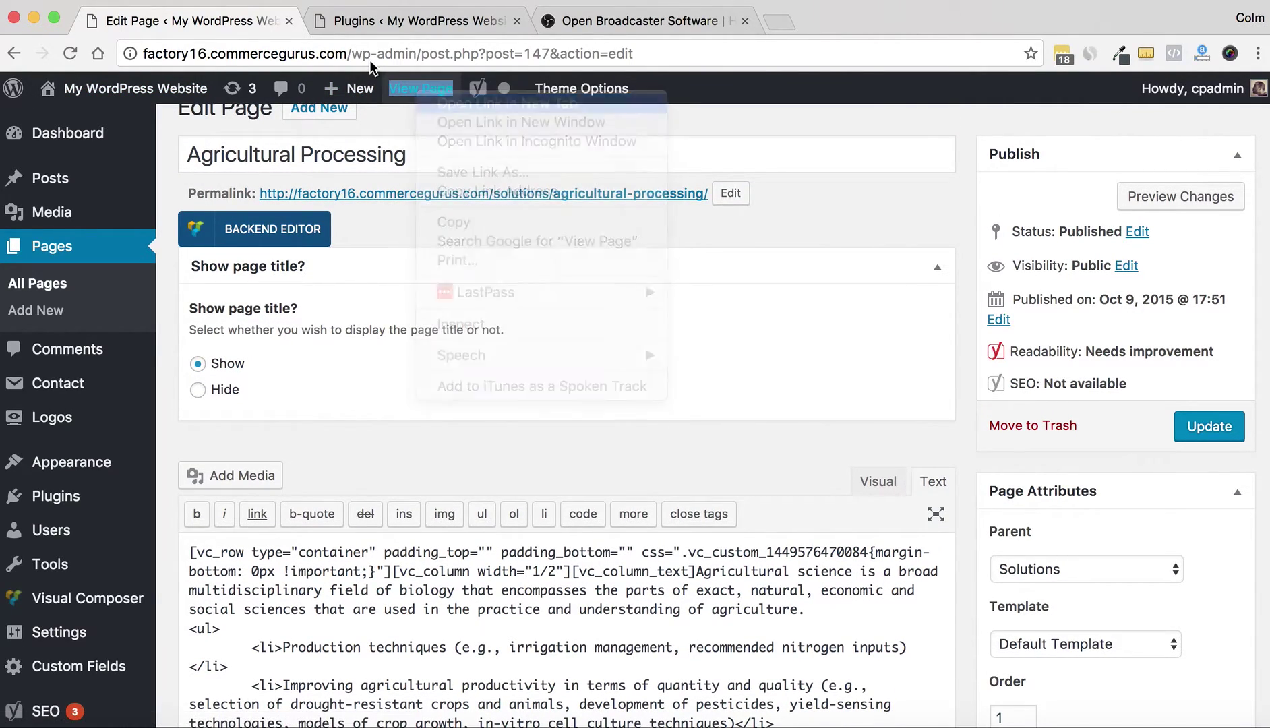
click(356, 23)
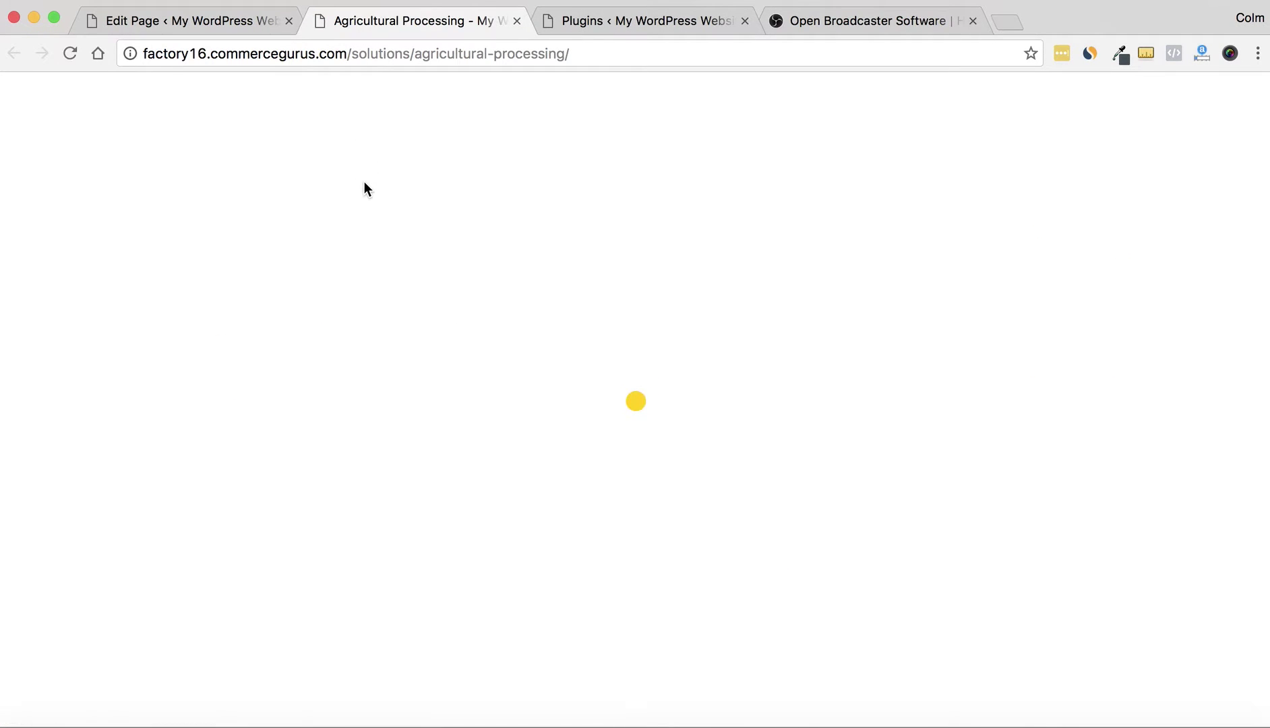
scroll(366, 189, down, 10)
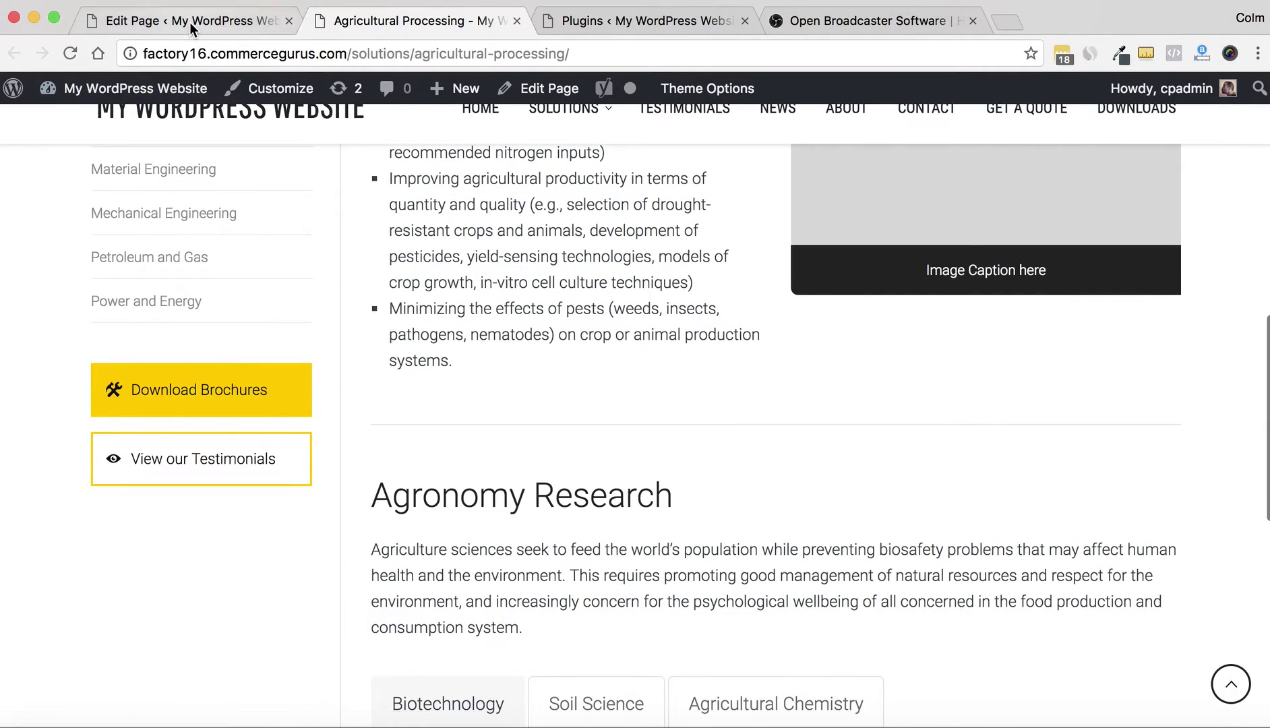
Return to the Edit Page tab and scroll through the two-column row shortcode
click(192, 21)
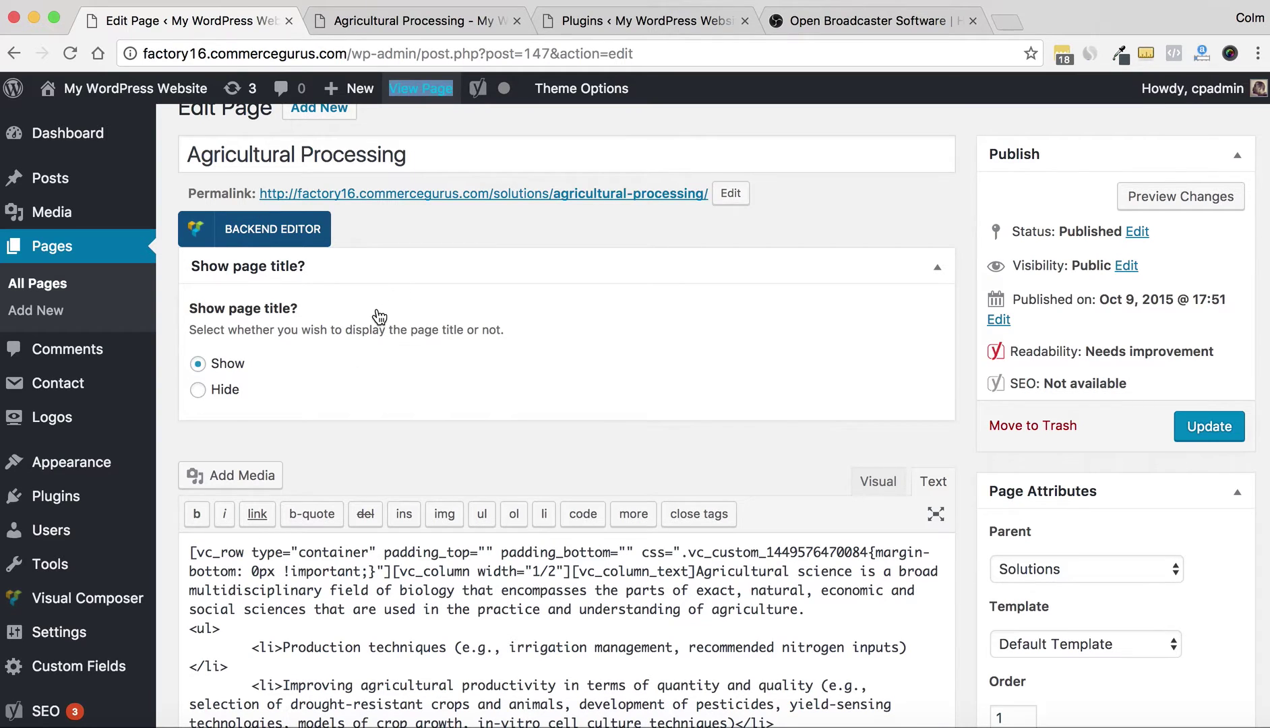
scroll(445, 286, up, 2)
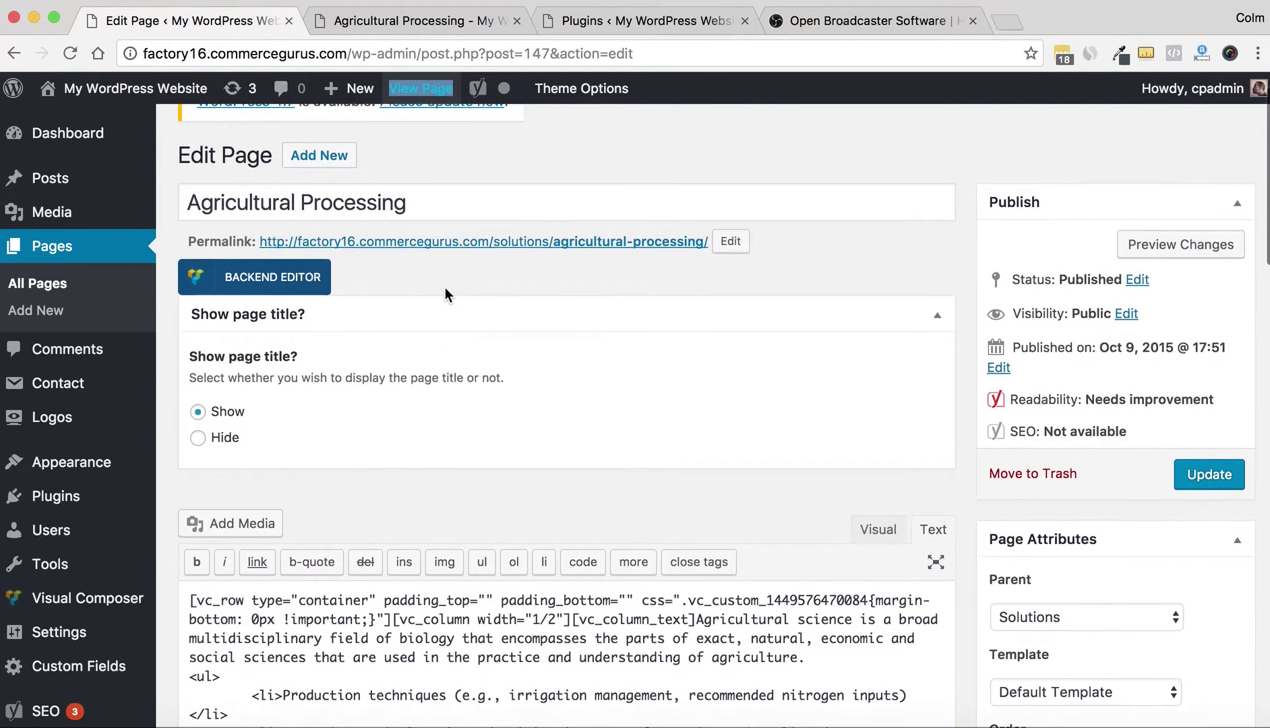
scroll(445, 287, down, 2)
scroll(446, 290, down, 4)
scroll(447, 293, up, 3)
scroll(447, 295, up, 1)
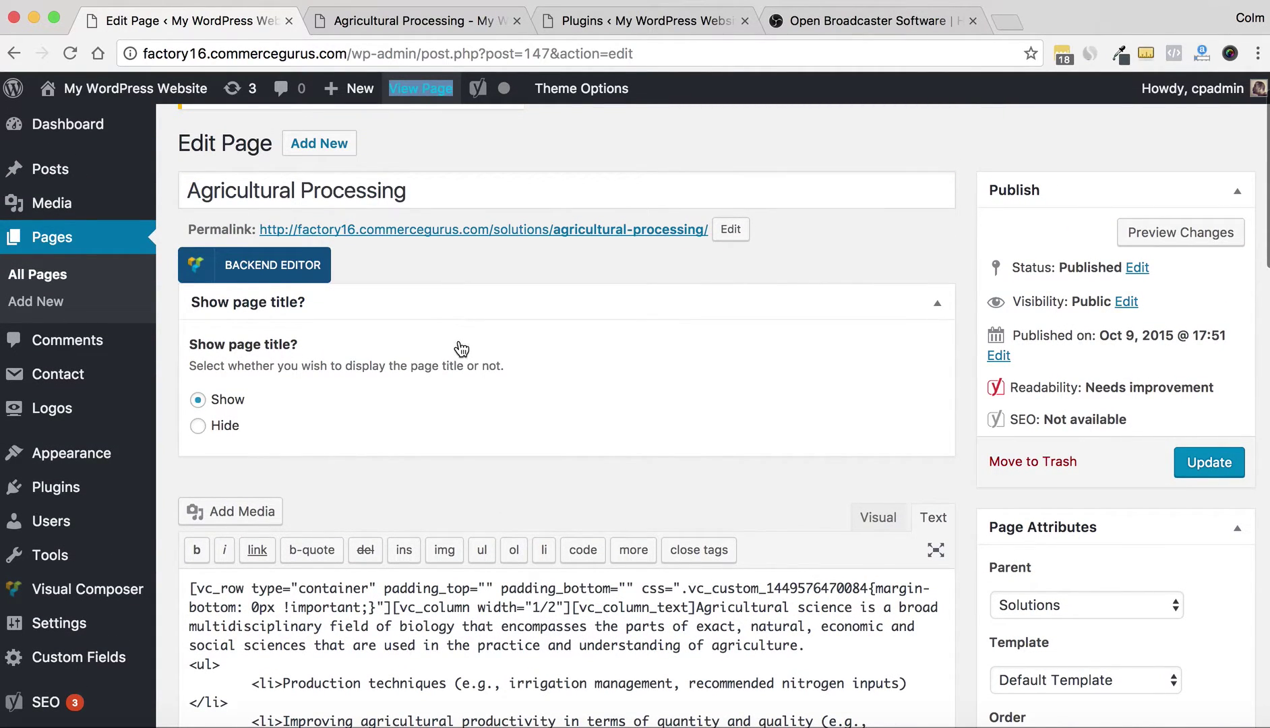
scroll(460, 348, down, 5)
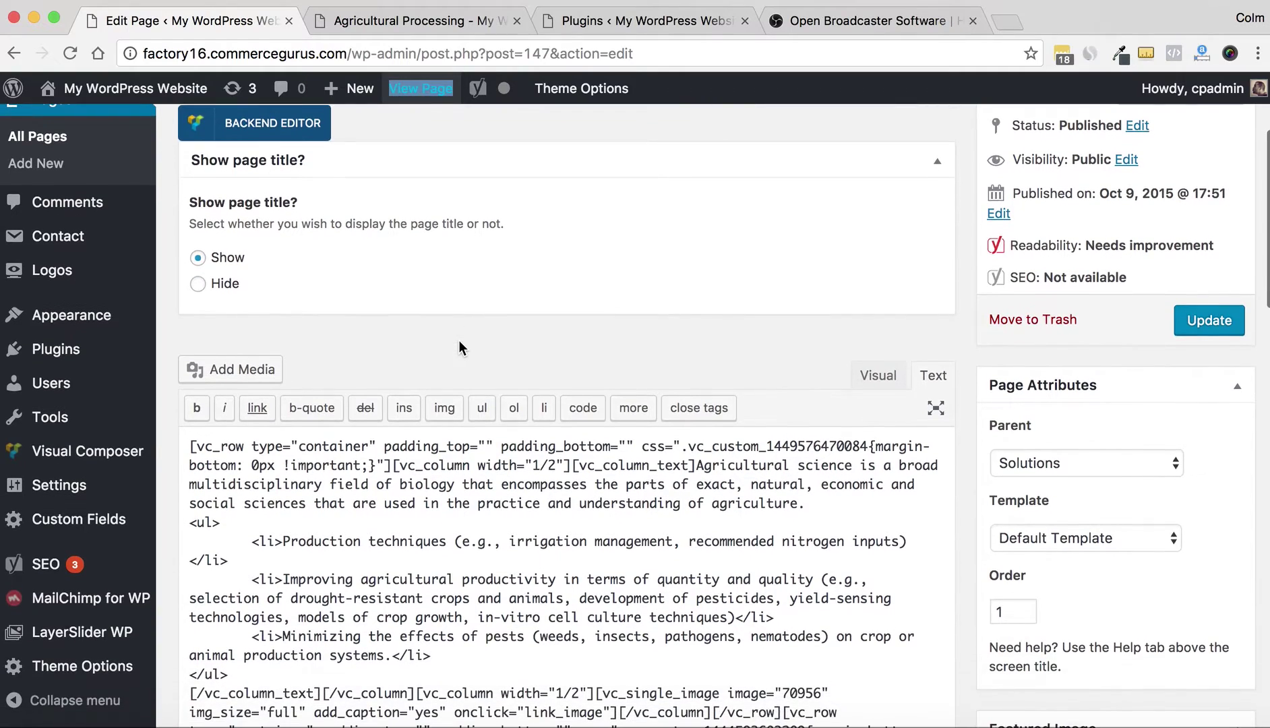
scroll(458, 348, down, 4)
scroll(458, 347, up, 5)
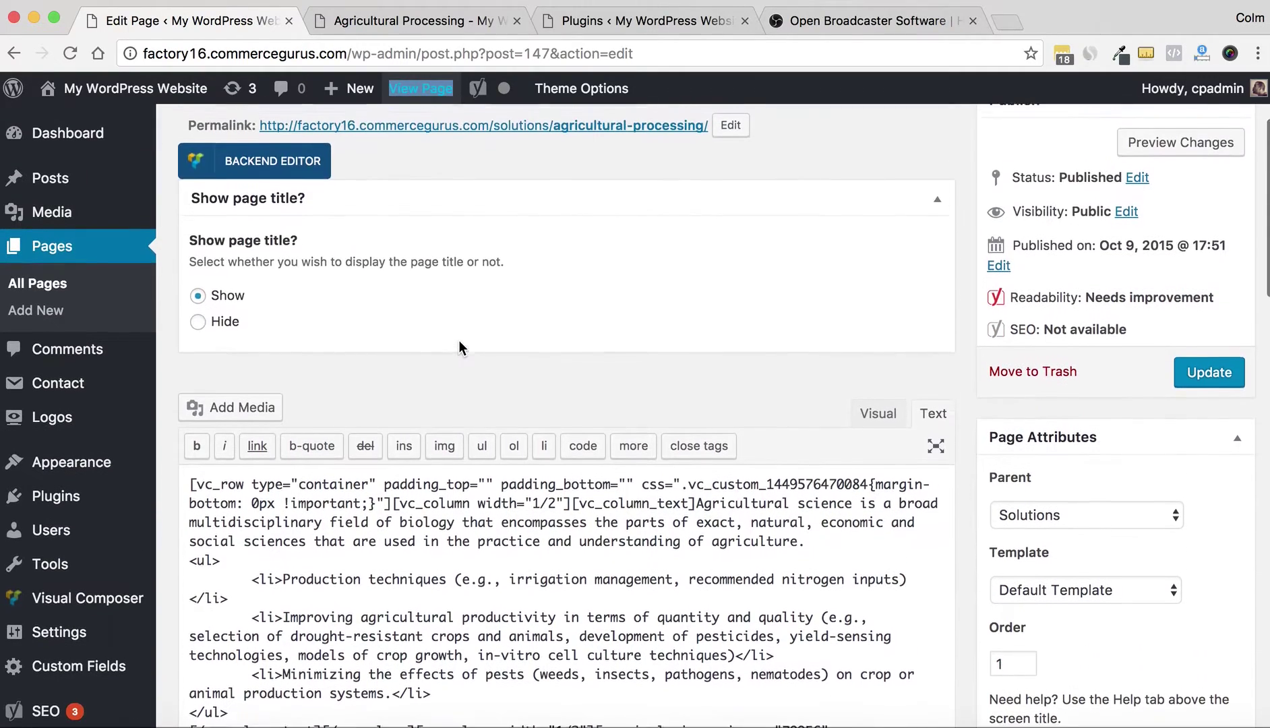
scroll(458, 348, up, 1)
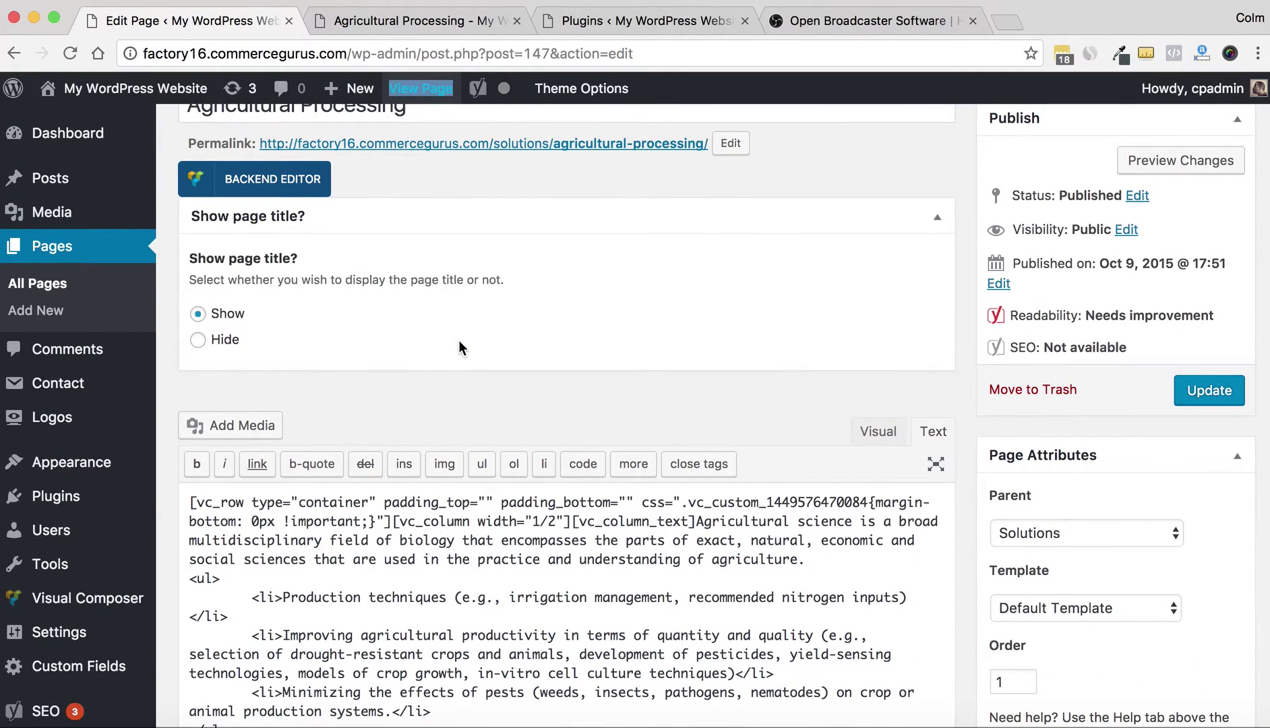
Toggle the browser console a few times to check the page's JavaScript errors
key(super+alt+j)
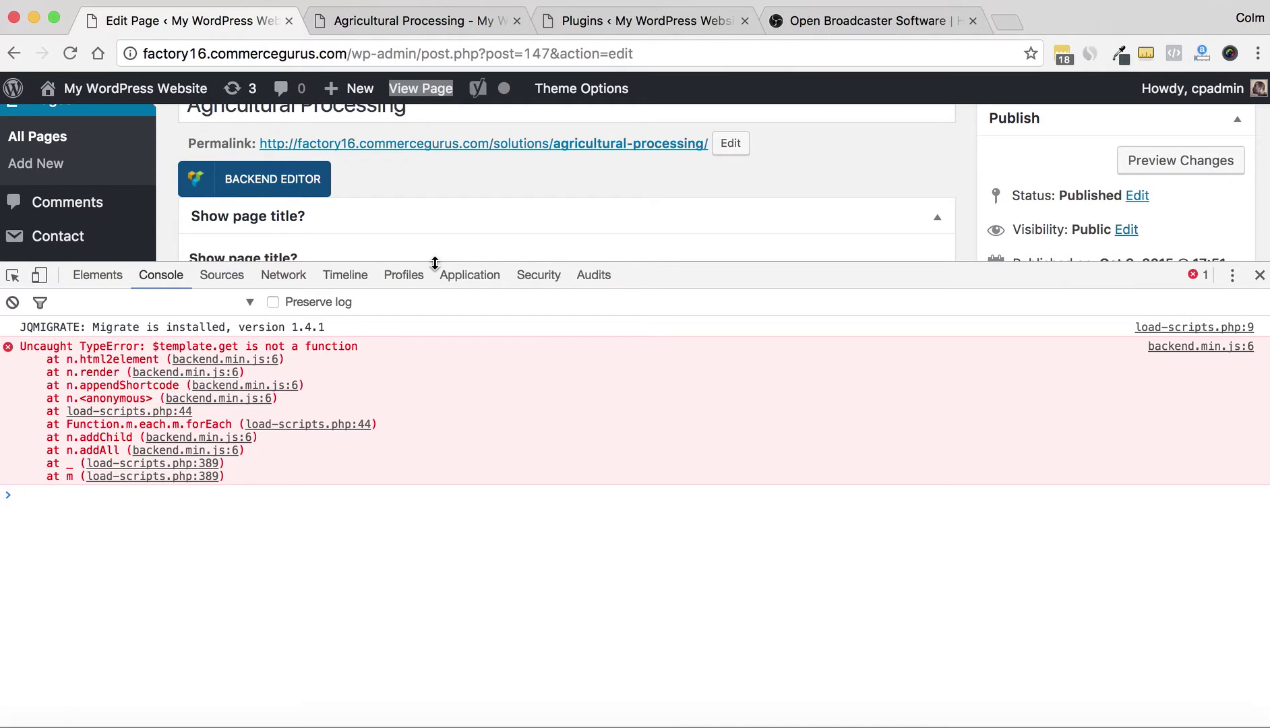
key(super+alt+j)
key(super+alt+j)
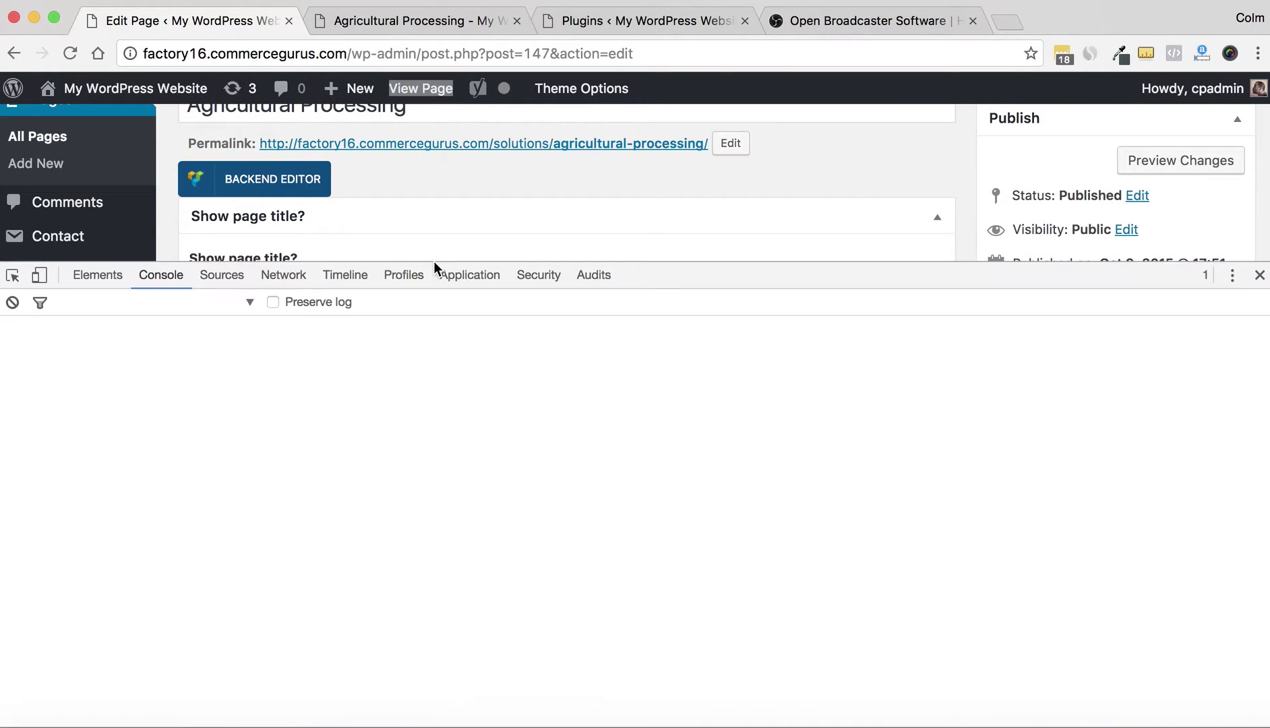
key(super+alt+j)
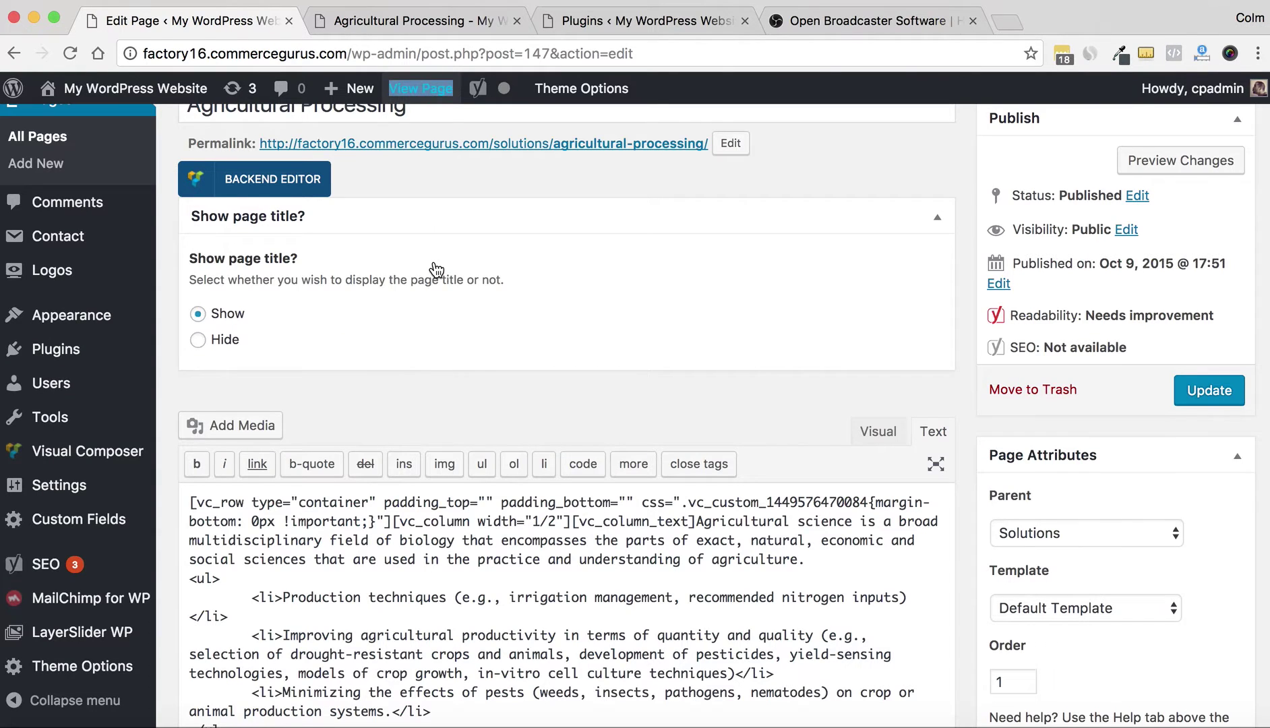
key(super+alt+j)
key(super+alt+j)
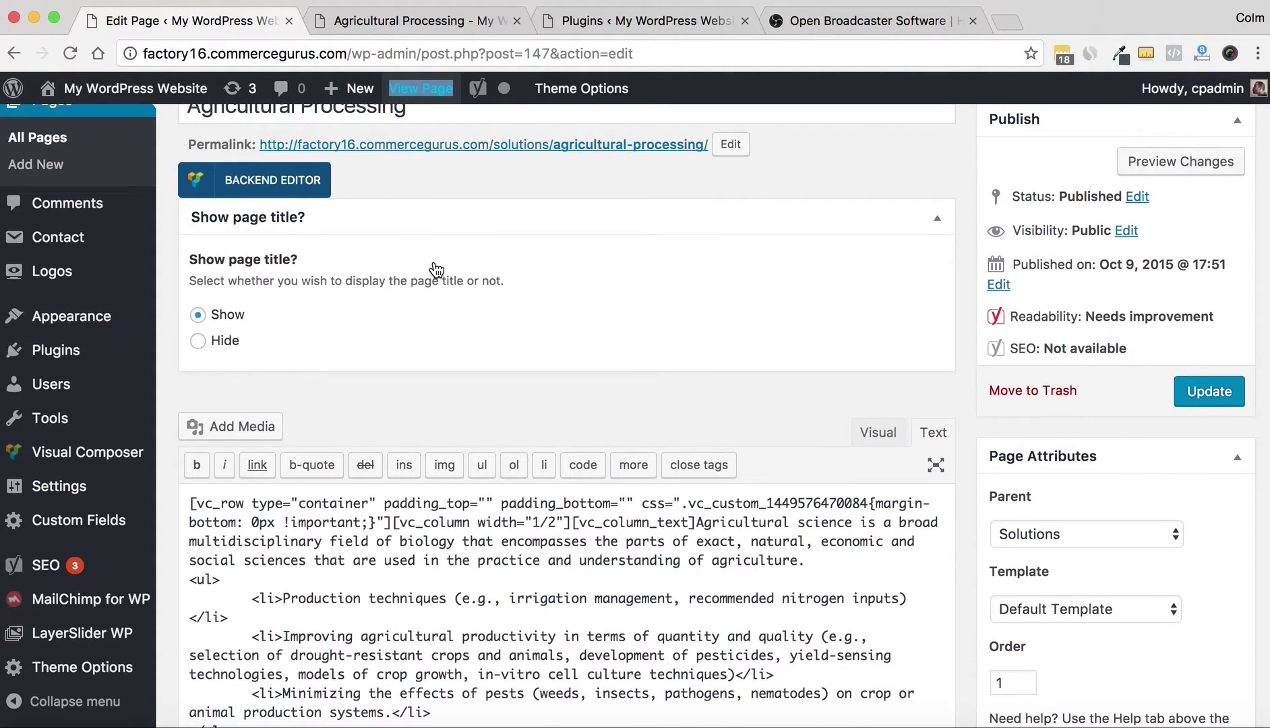
scroll(437, 269, up, 3)
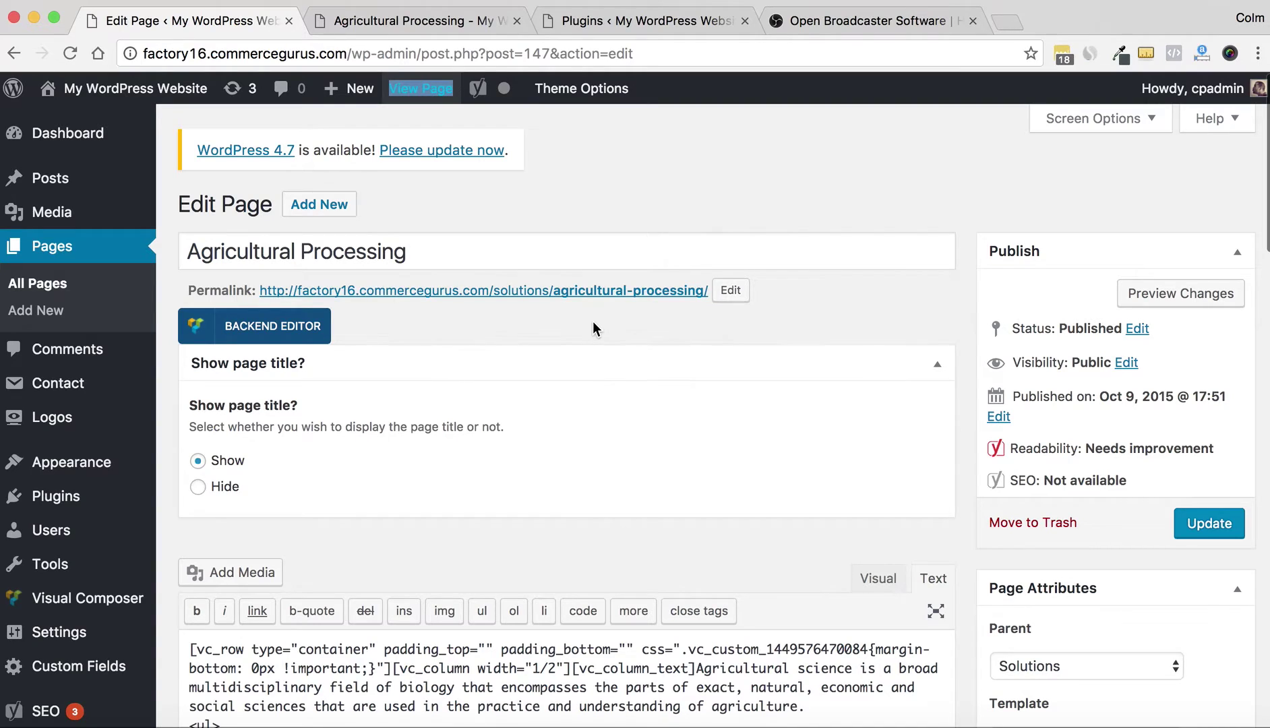
Inspect the page in DevTools Console, dismiss the Toggl reminder, and read the $template.get TypeError
right_click(593, 323)
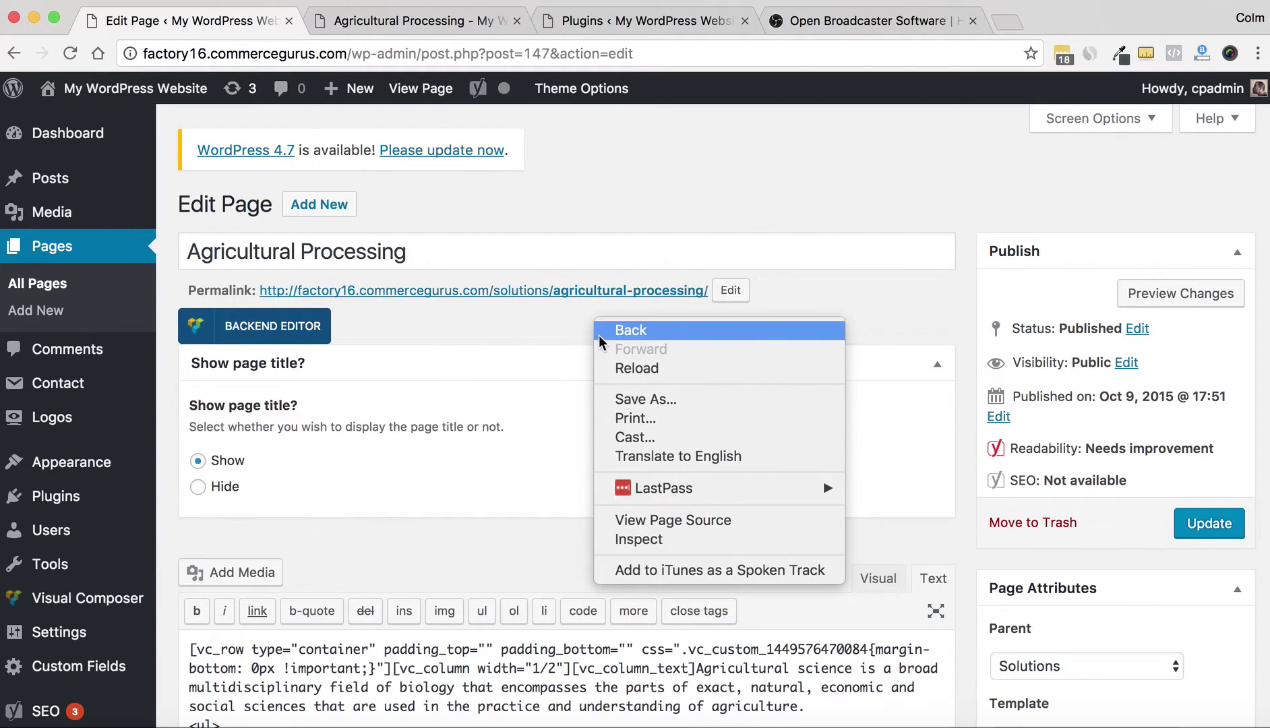
click(649, 540)
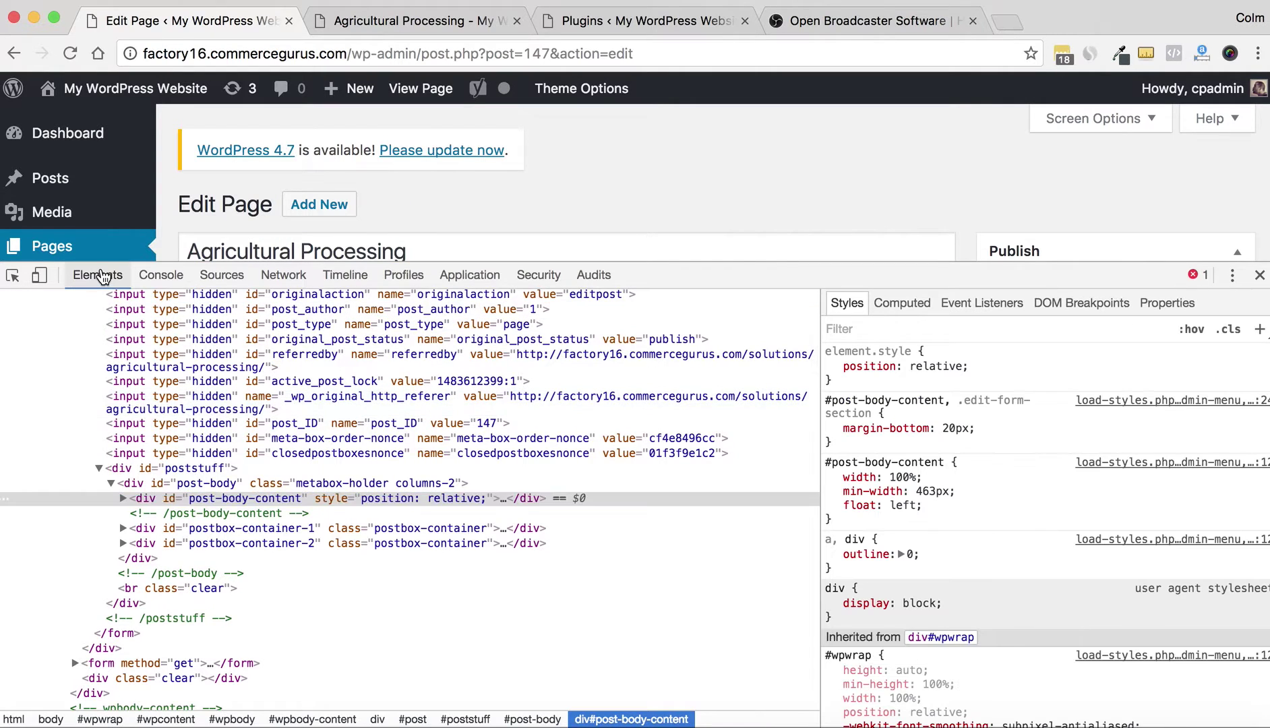
click(164, 275)
click(184, 256)
drag(181, 264, 189, 371)
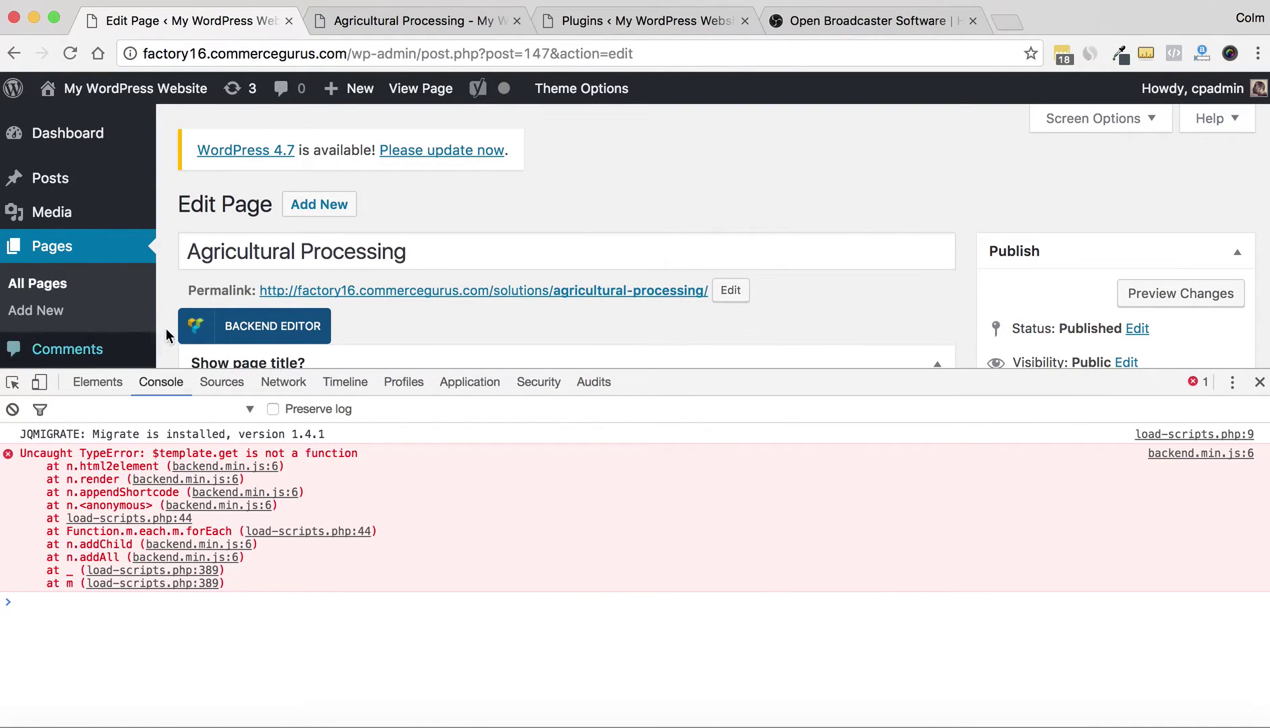
scroll(272, 249, down, 3)
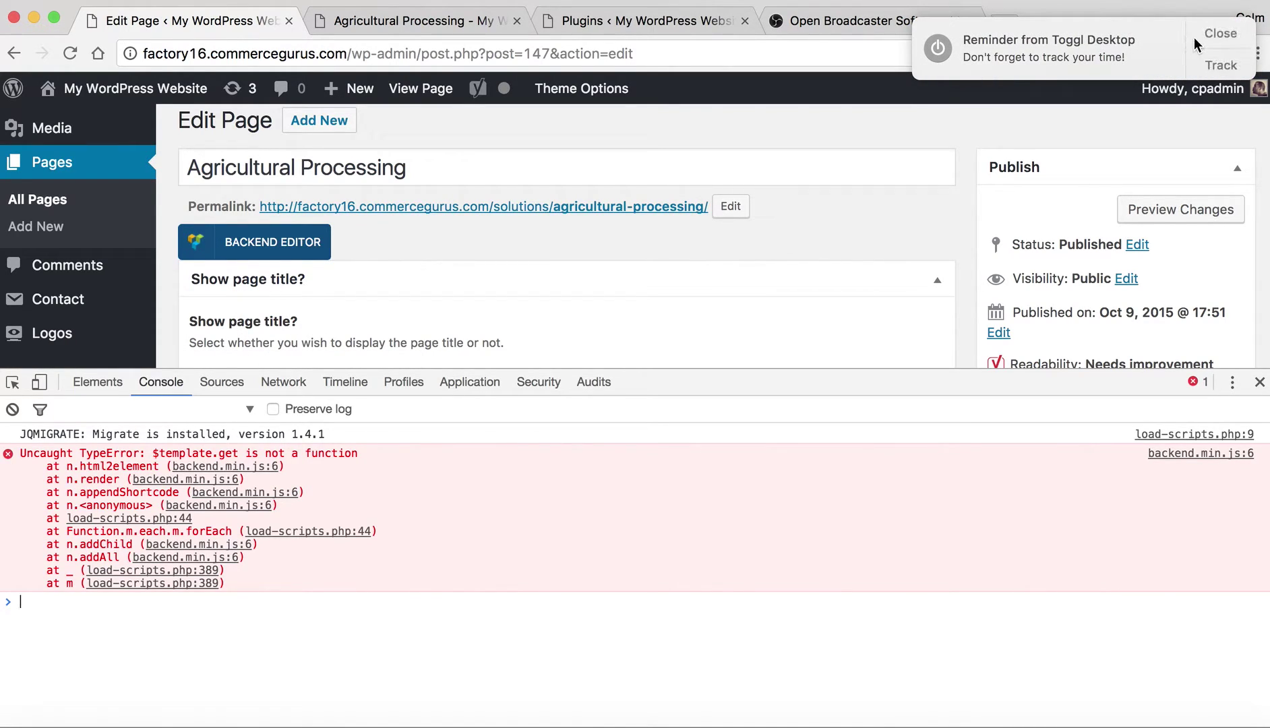
click(1196, 39)
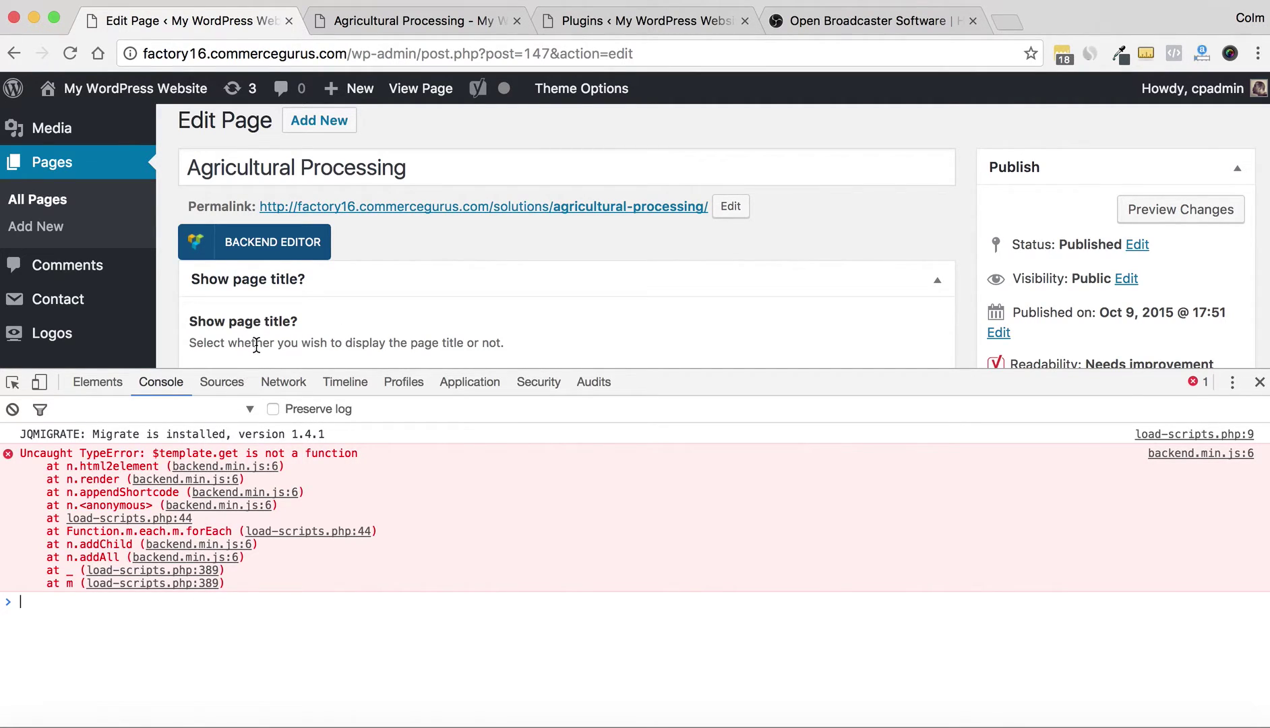
scroll(107, 284, down, 5)
Deactivate all installed plugins with the Bulk Actions Deactivate option
mouse_move(110, 277)
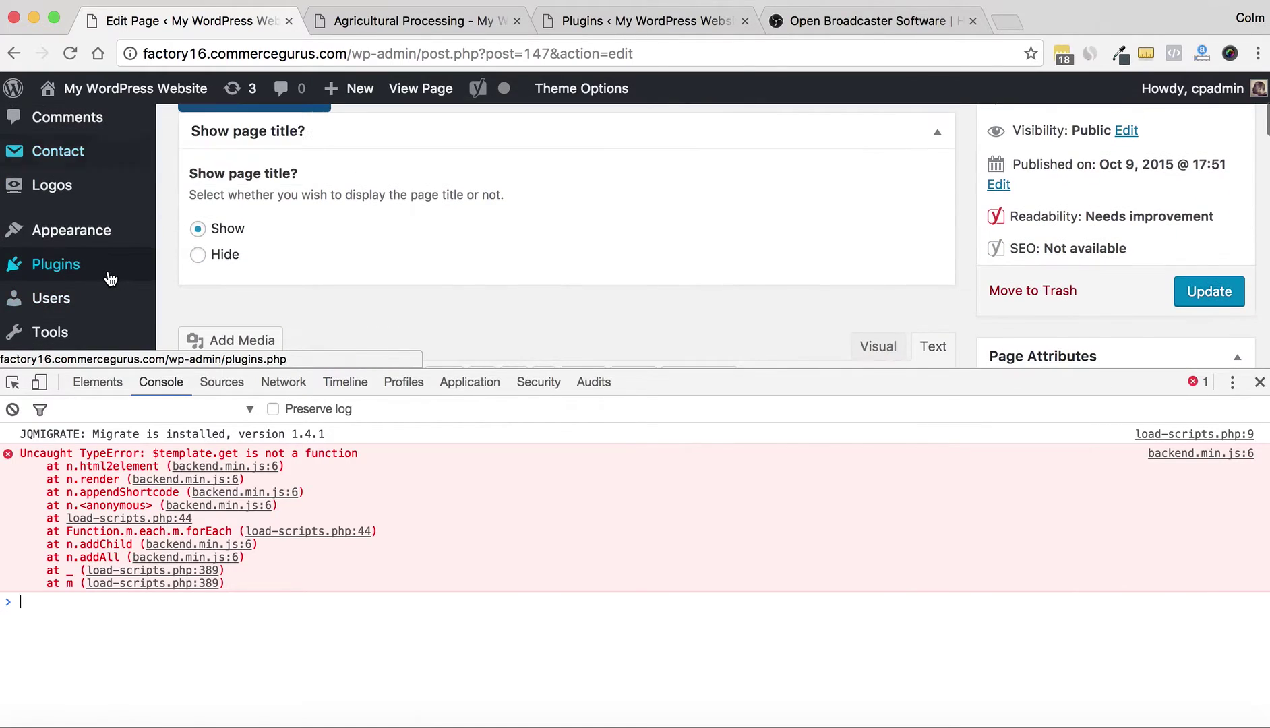
click(211, 259)
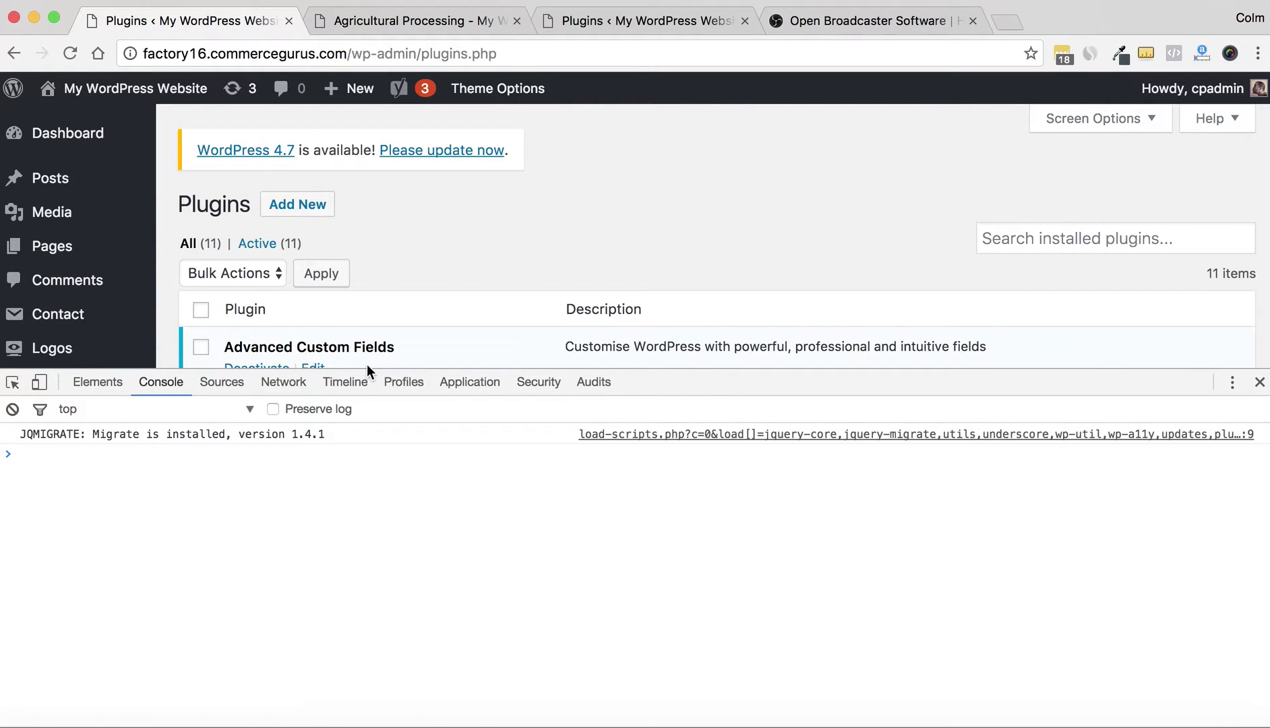
key(super+alt+i)
click(202, 314)
click(236, 273)
click(244, 309)
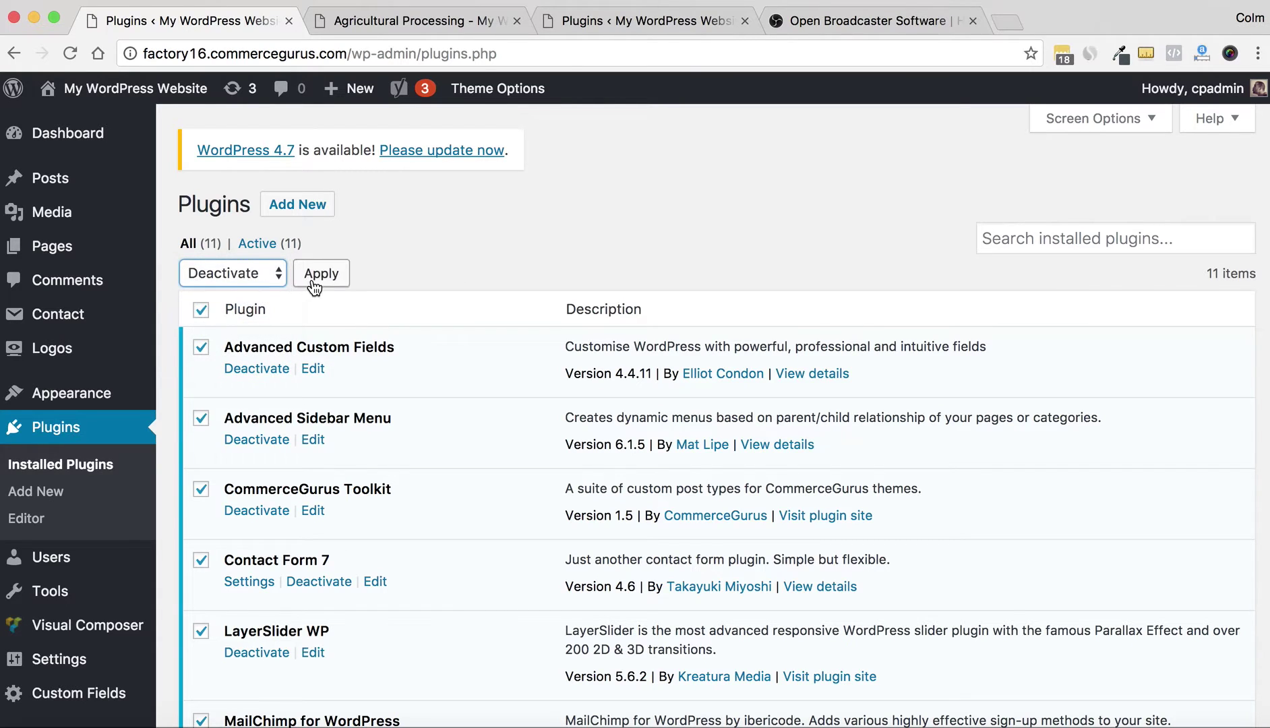
click(313, 282)
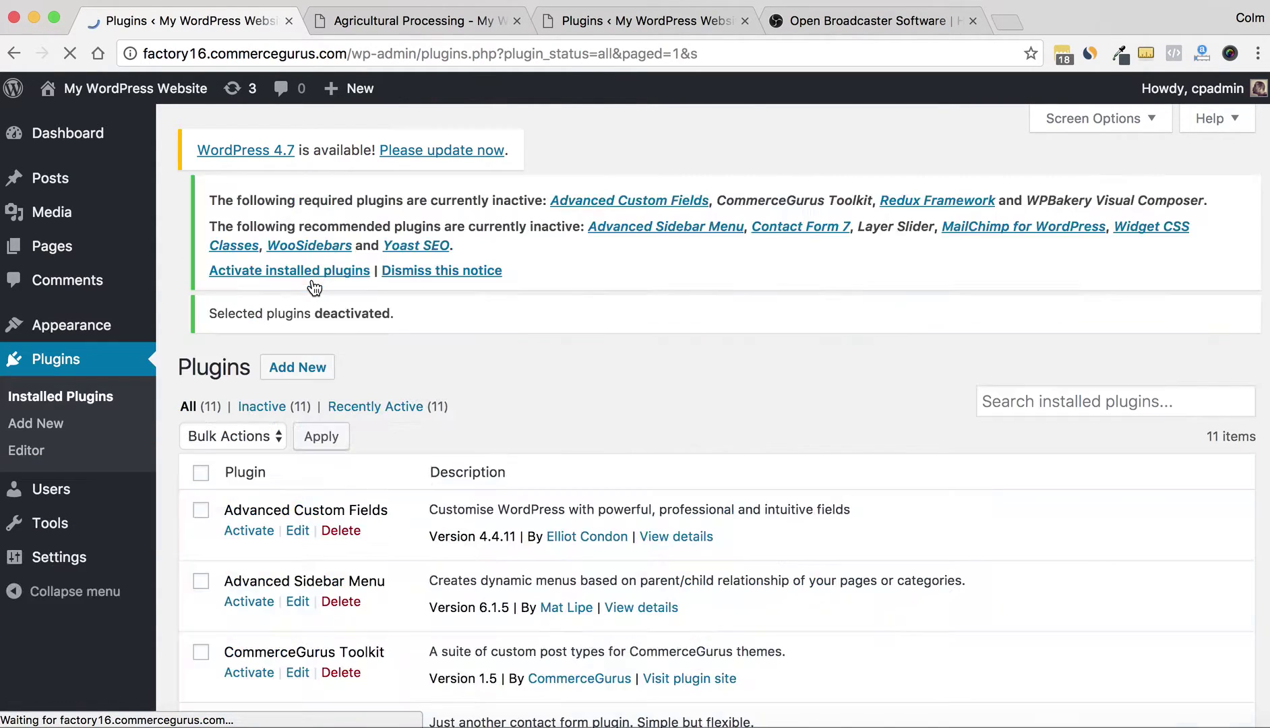
Reactivate WPBakery Visual Composer, then switch back to the Agricultural Processing page tab
scroll(321, 441, down, 10)
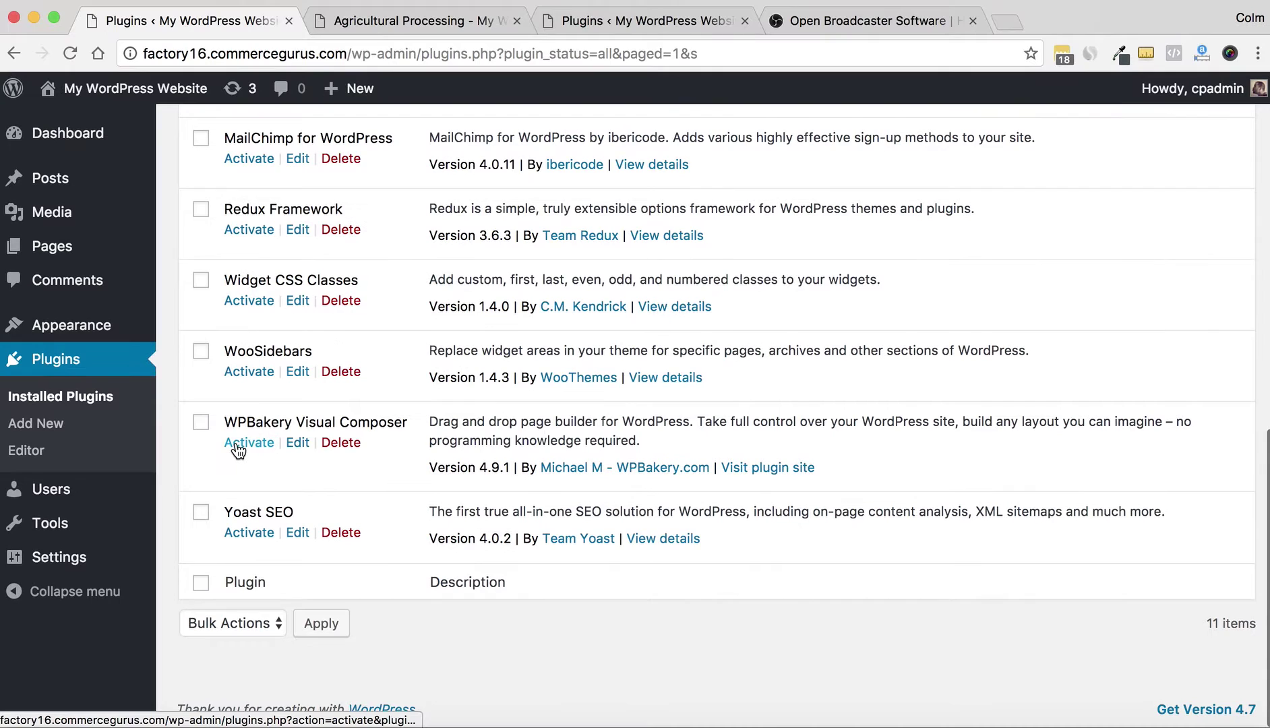
click(237, 449)
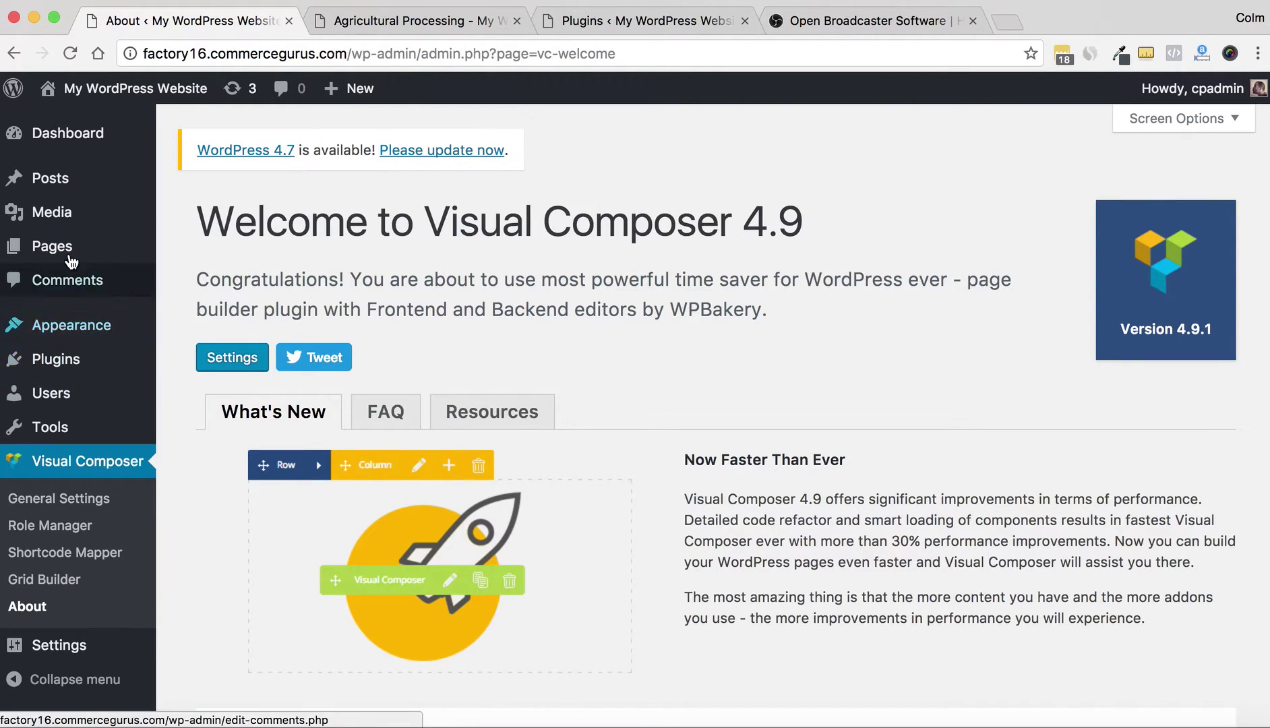
mouse_move(54, 247)
click(177, 249)
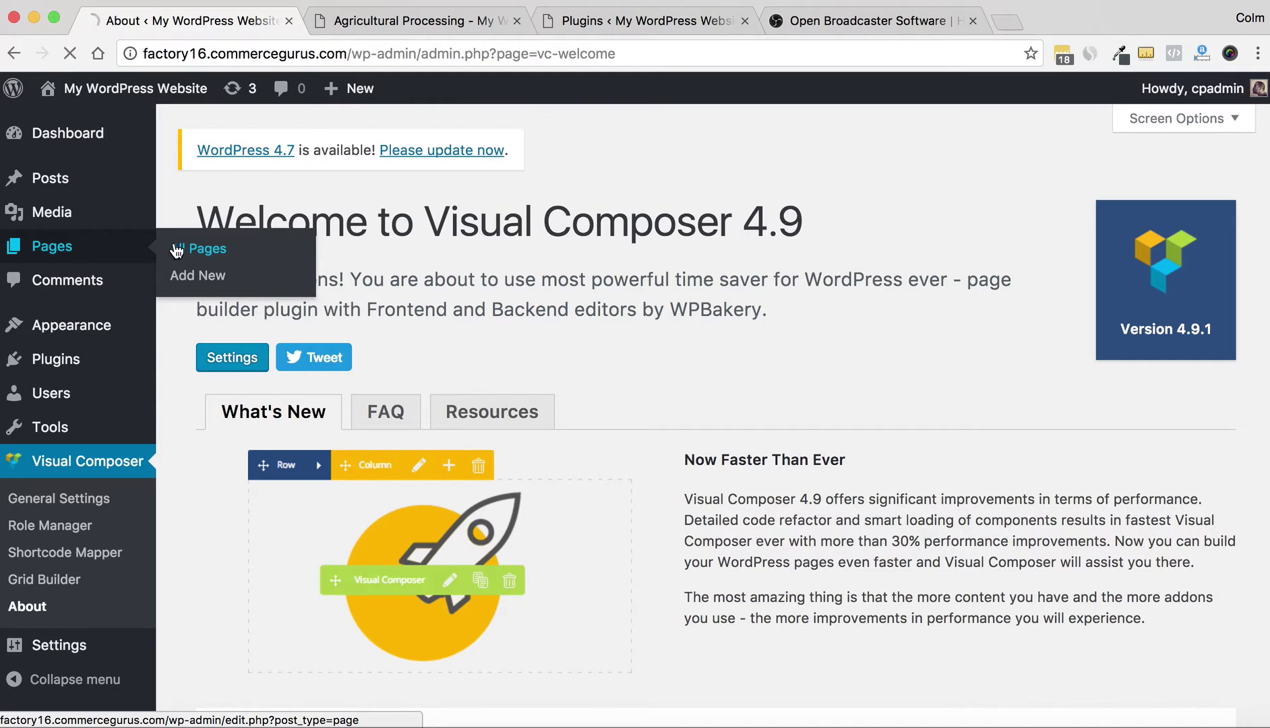
click(372, 20)
Reopen the page in the editor with only Visual Composer active and check the console error
click(573, 92)
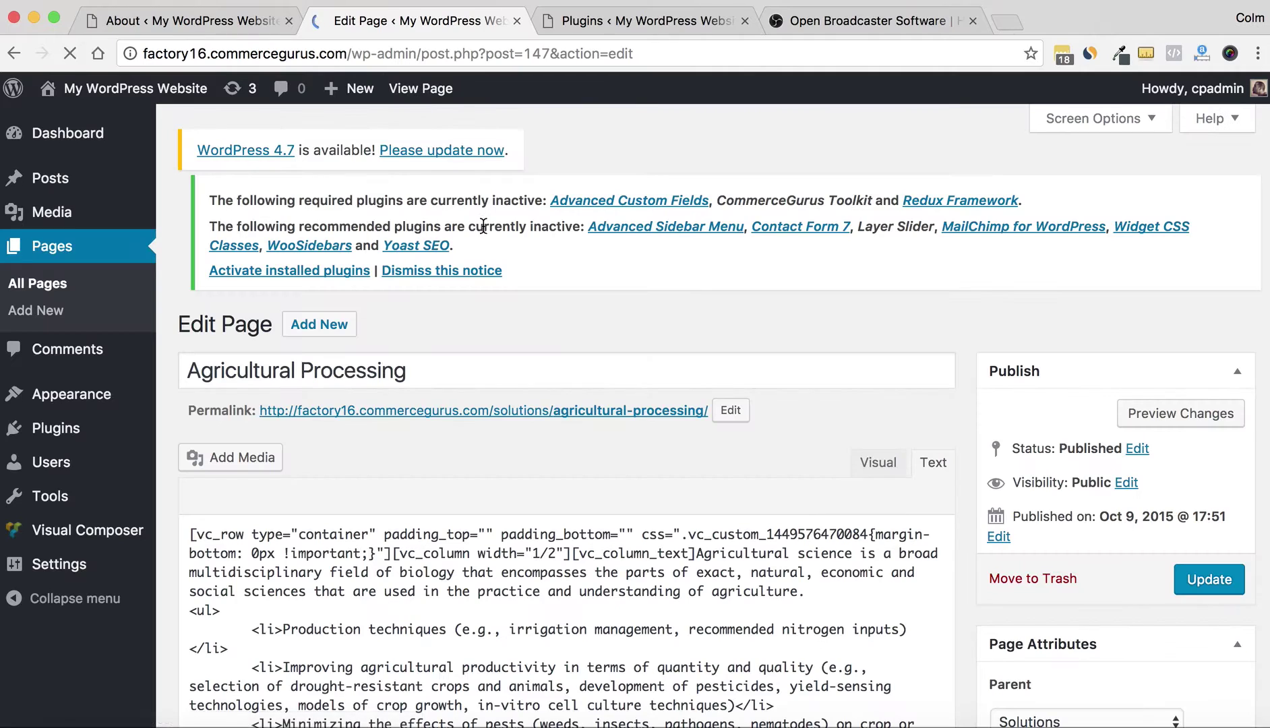
scroll(634, 351, down, 2)
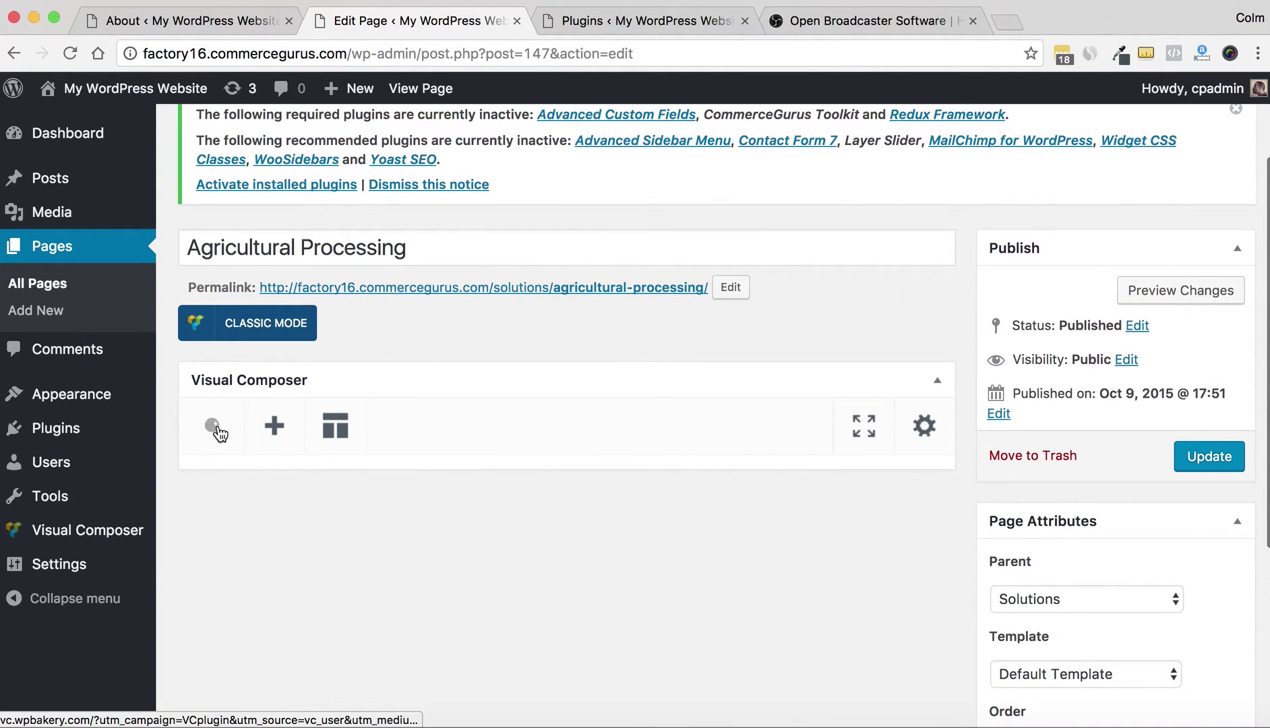
key(super+alt+j)
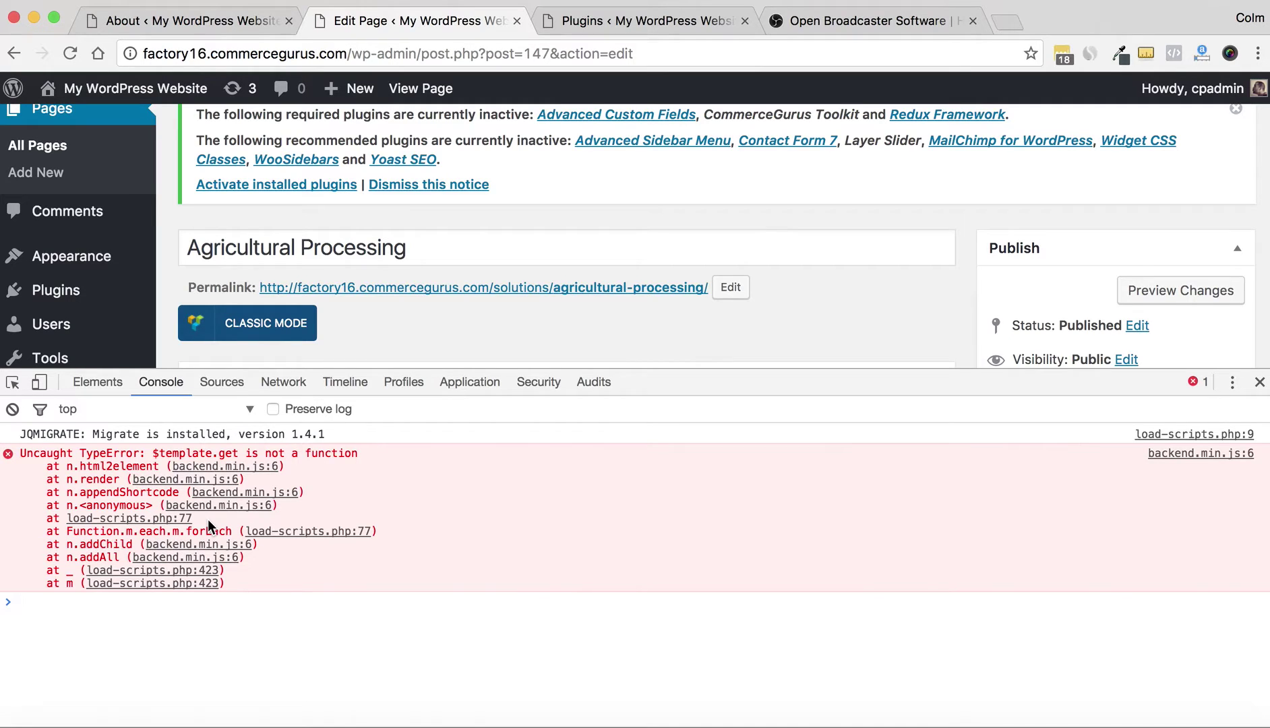
key(super+alt+j)
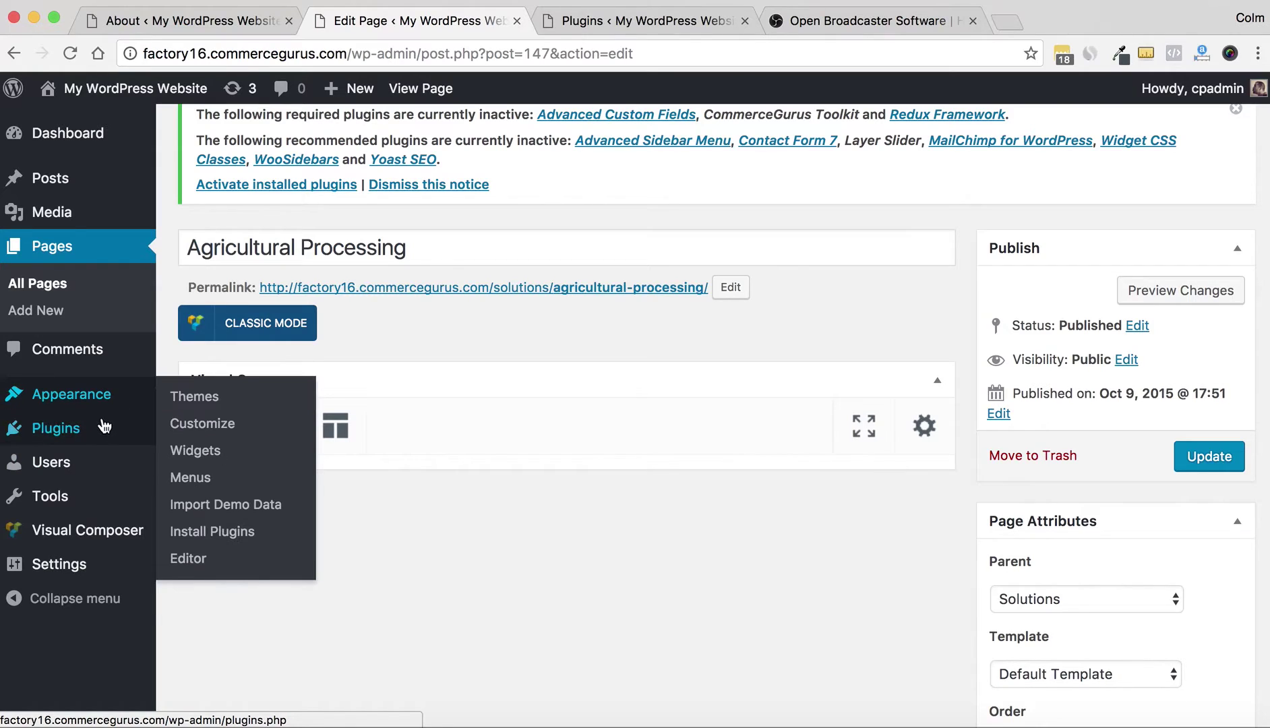
Scroll through Installed Plugins to confirm WPBakery Visual Composer is the only active plugin
mouse_move(105, 431)
click(176, 430)
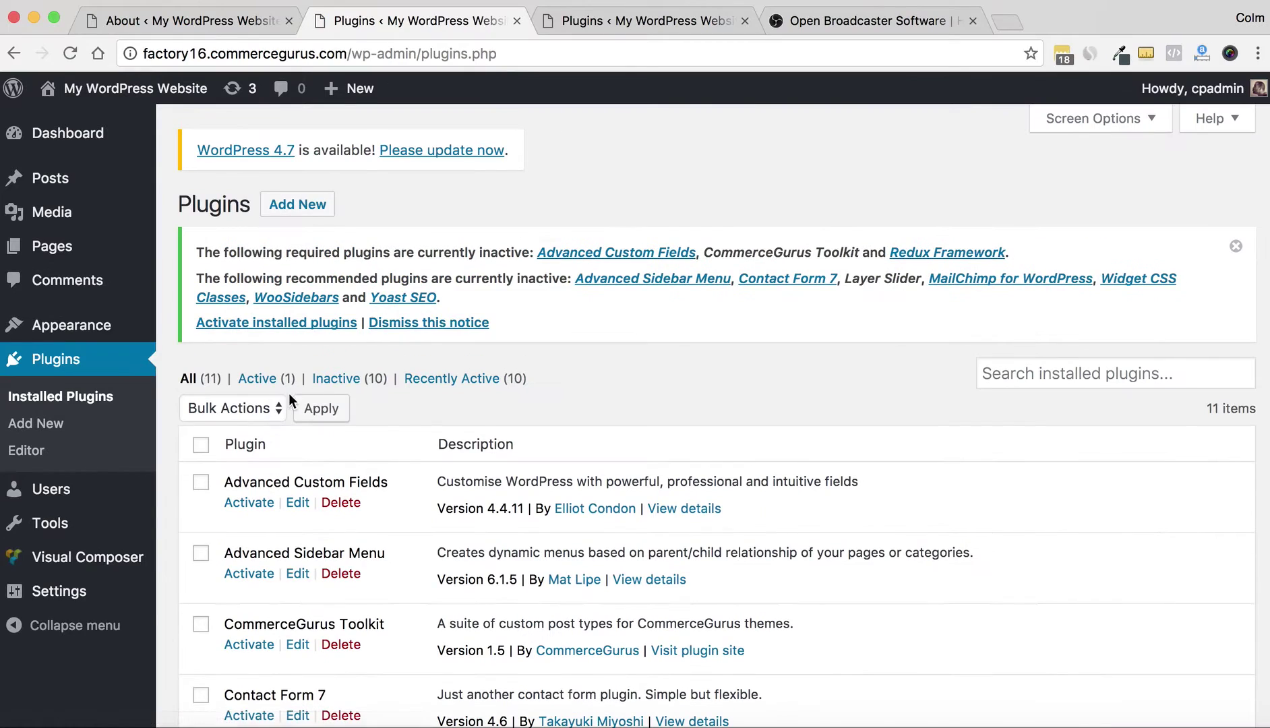
scroll(367, 363, down, 8)
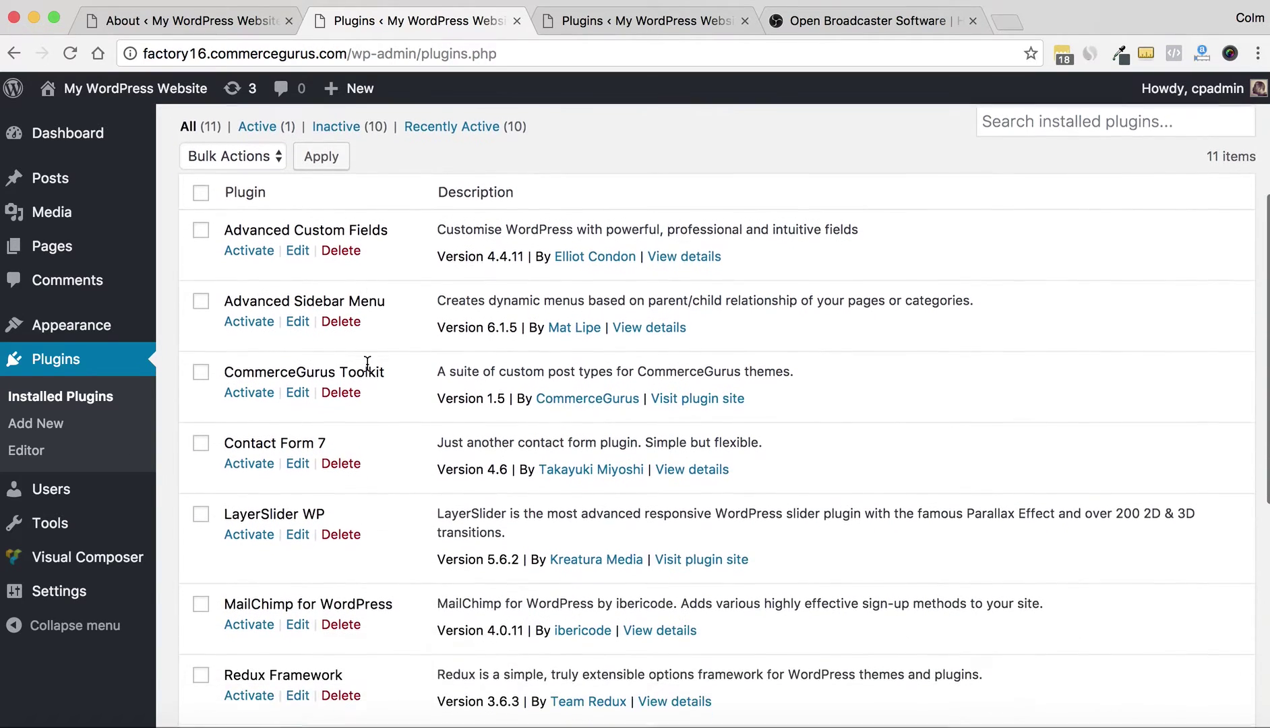
scroll(367, 363, down, 4)
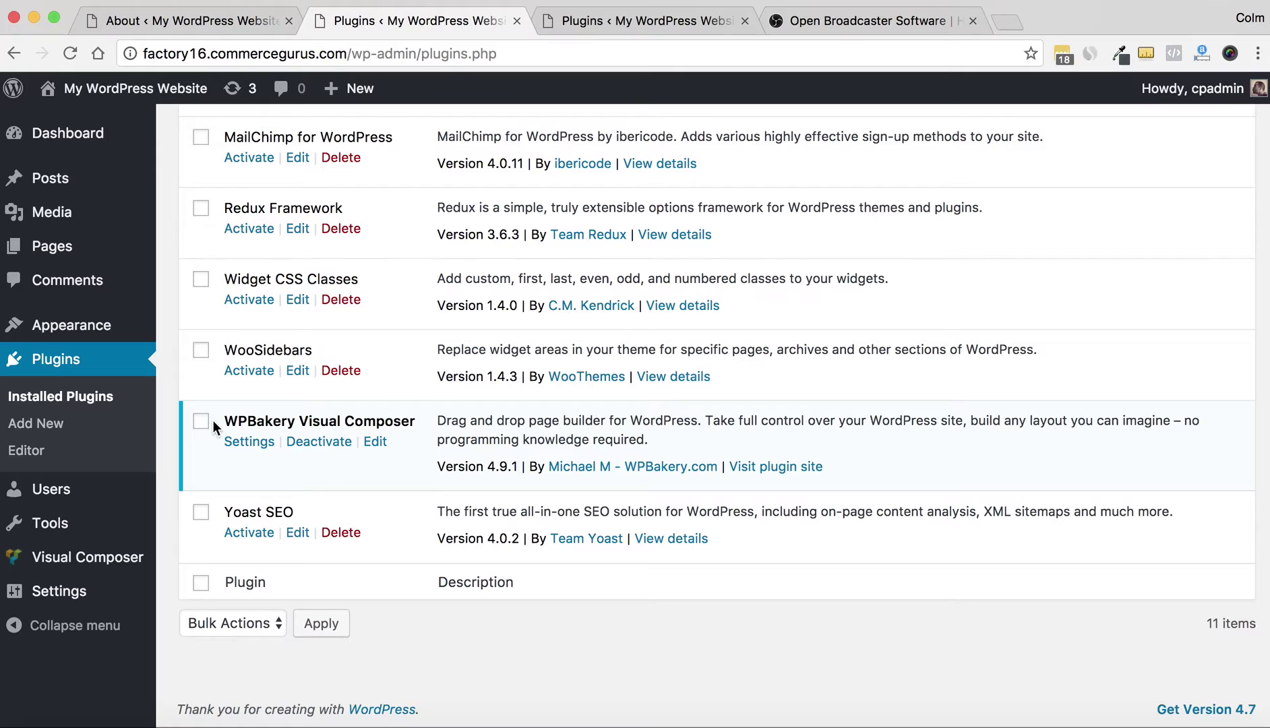
mouse_move(67, 325)
scroll(229, 408, up, 3)
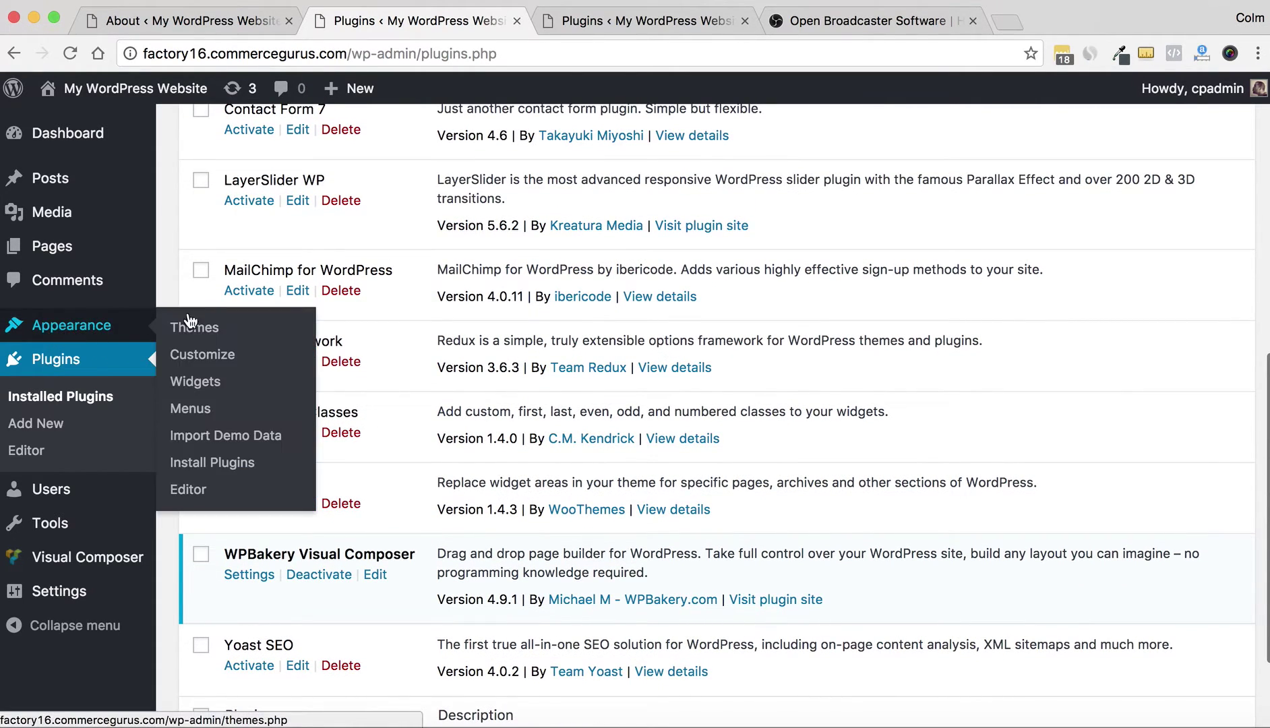
Open the Factory theme's details under Appearance > Themes, note version 1.1, and close them
click(219, 328)
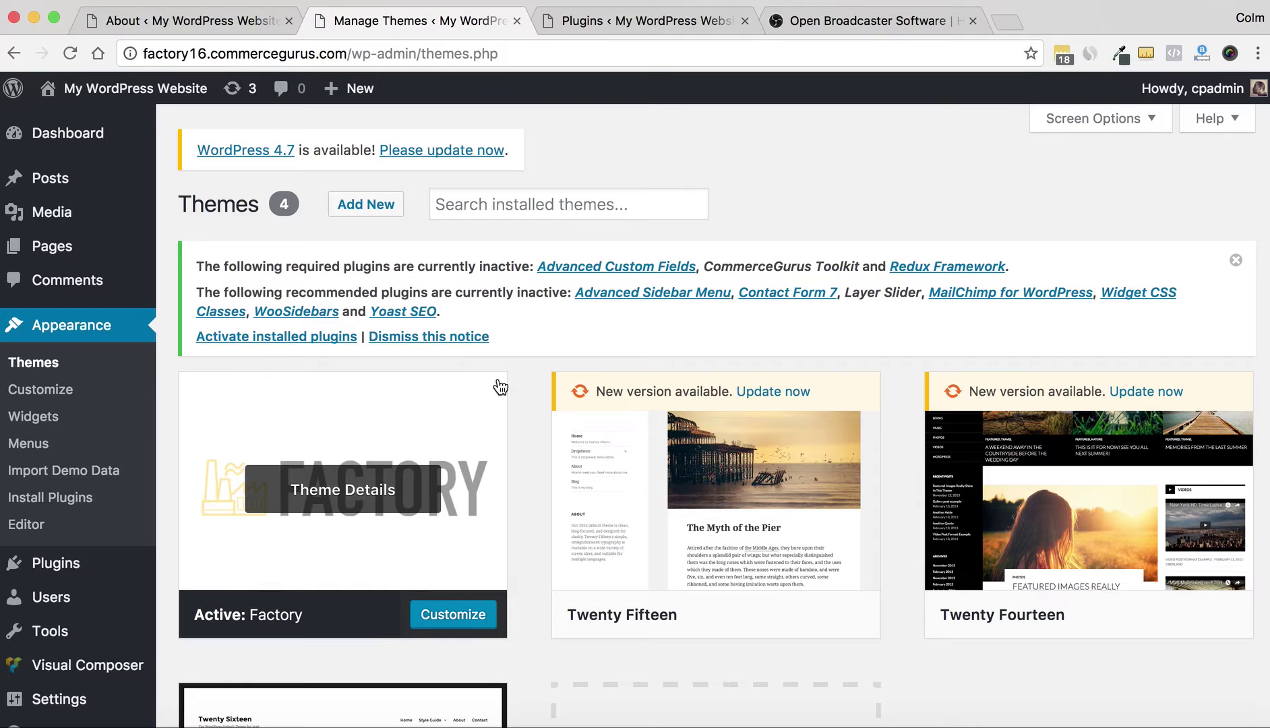
mouse_move(465, 401)
scroll(531, 411, down, 5)
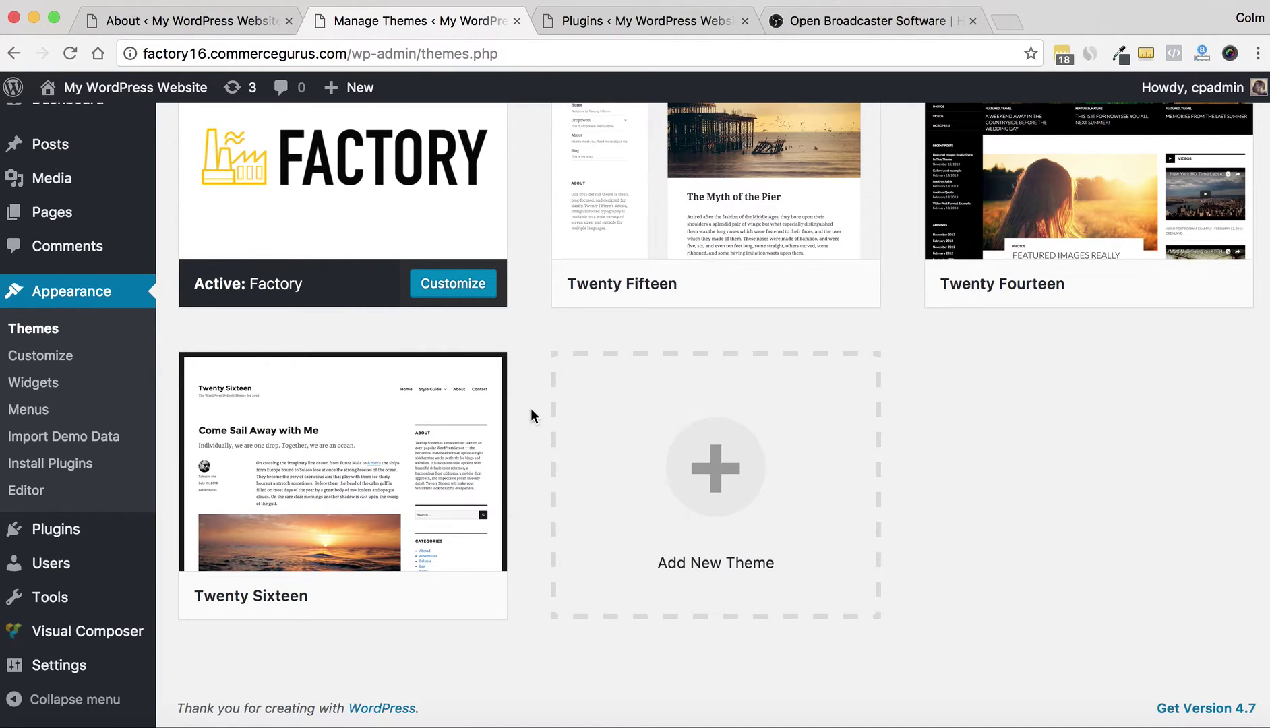
scroll(531, 410, up, 1)
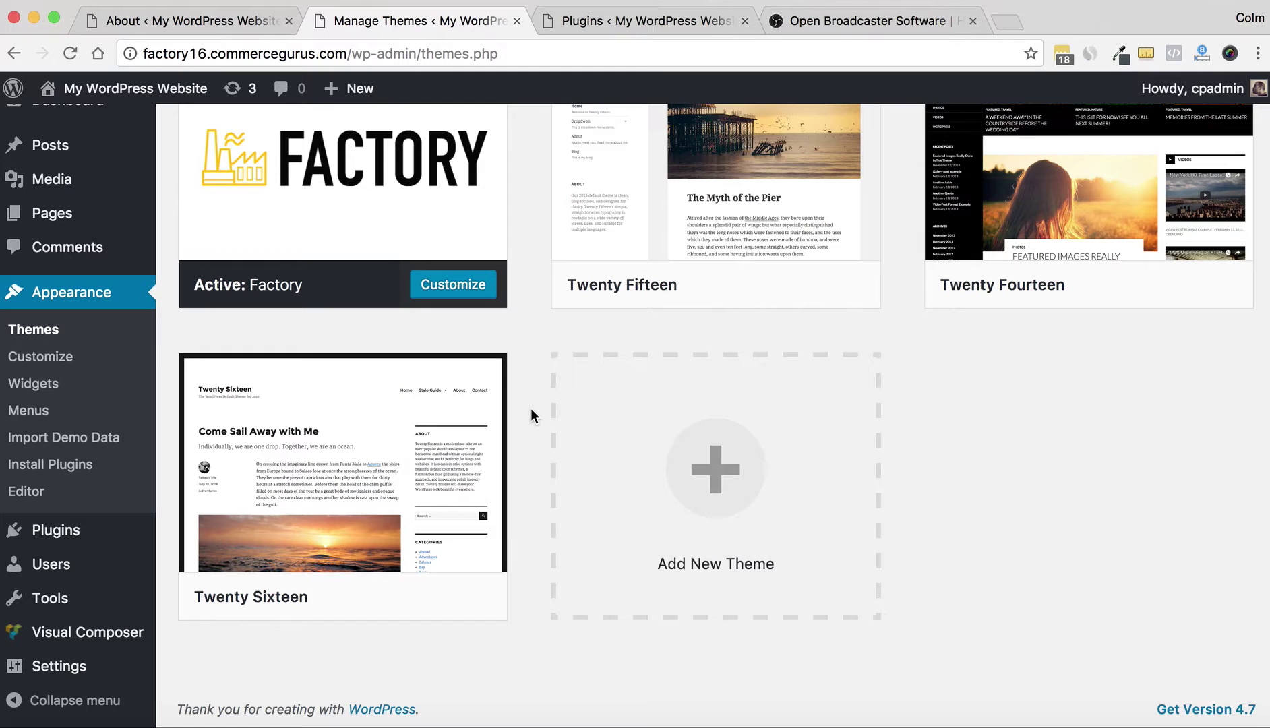
scroll(531, 411, up, 5)
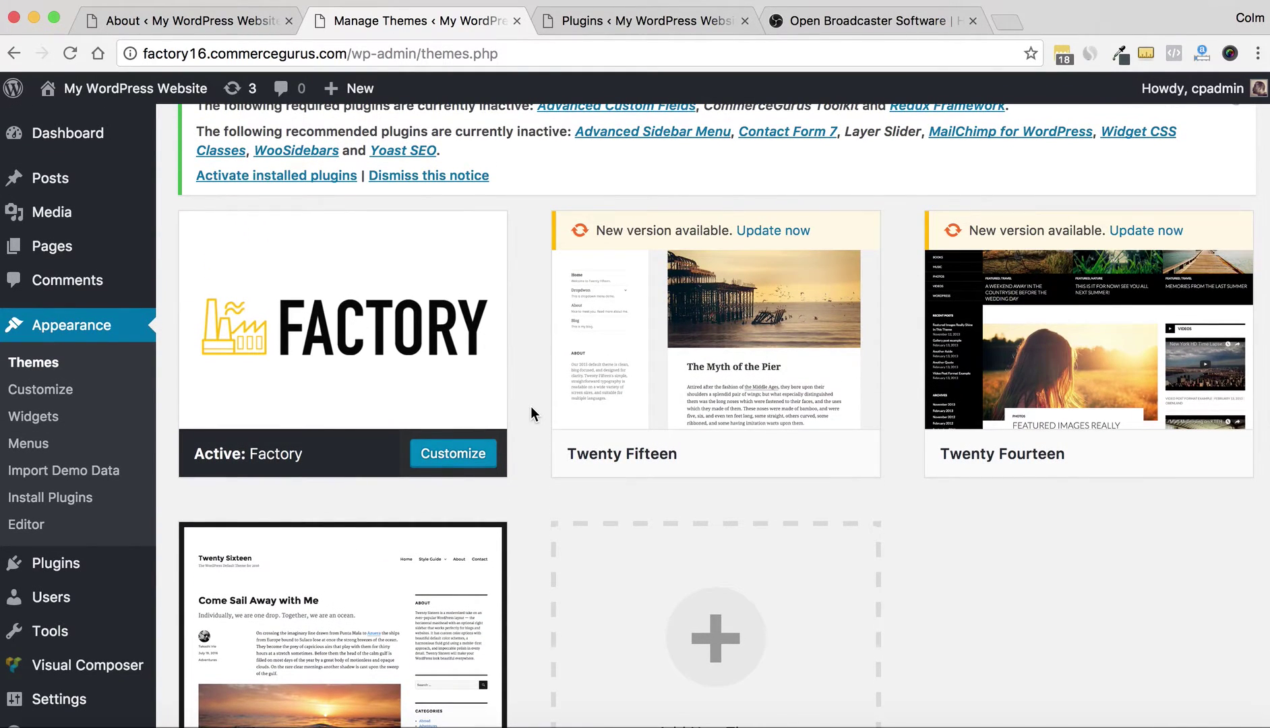
scroll(530, 405, up, 3)
click(362, 371)
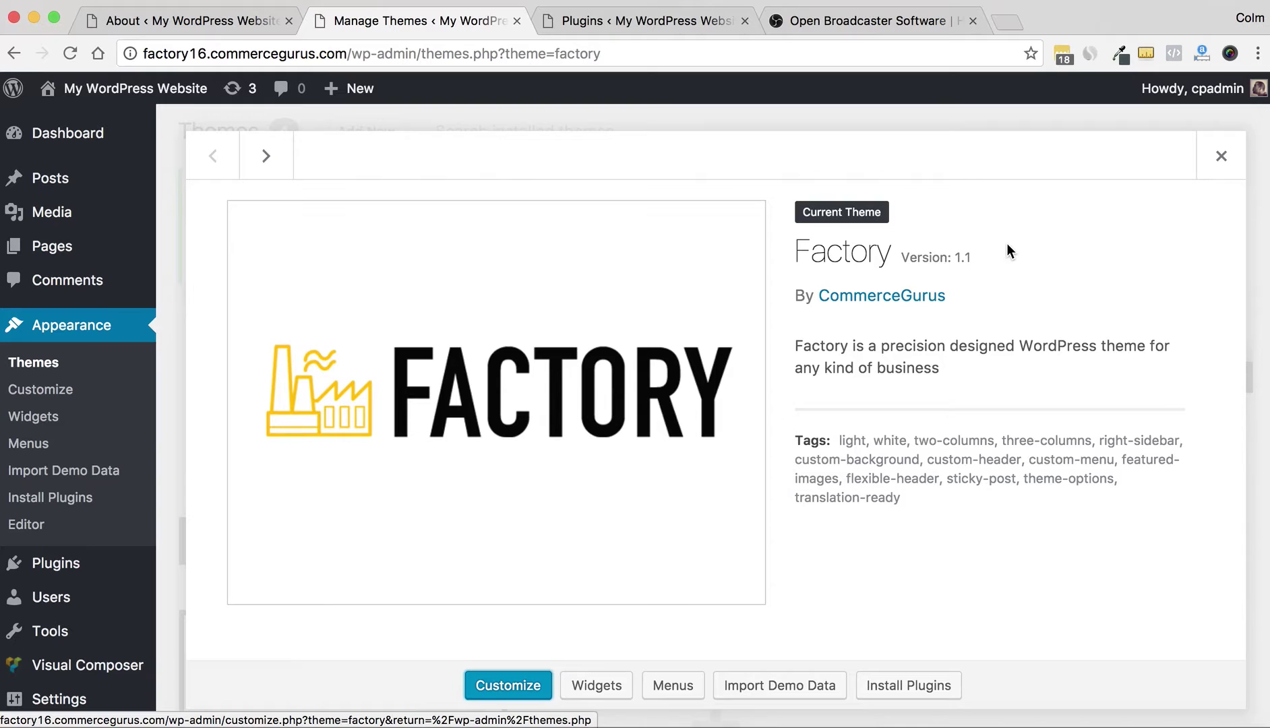
click(1221, 155)
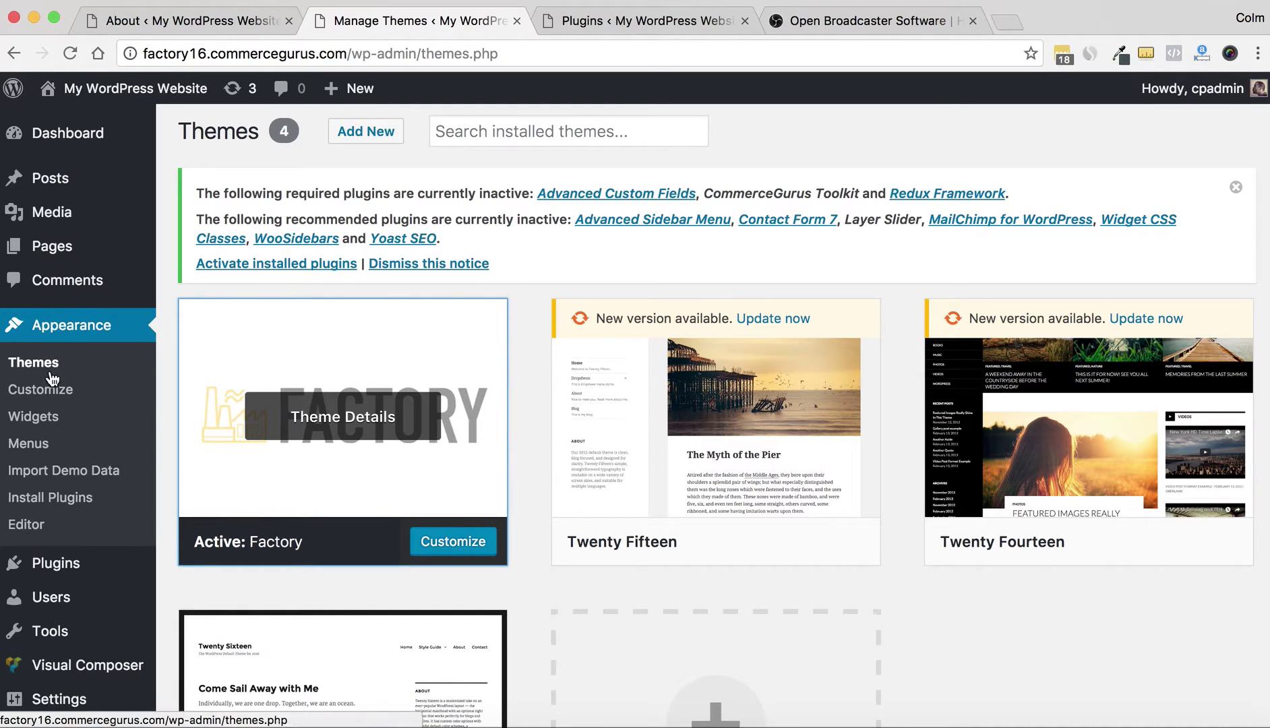
Scroll up and down Installed Plugins to review the ten inactive plugins
mouse_move(76, 565)
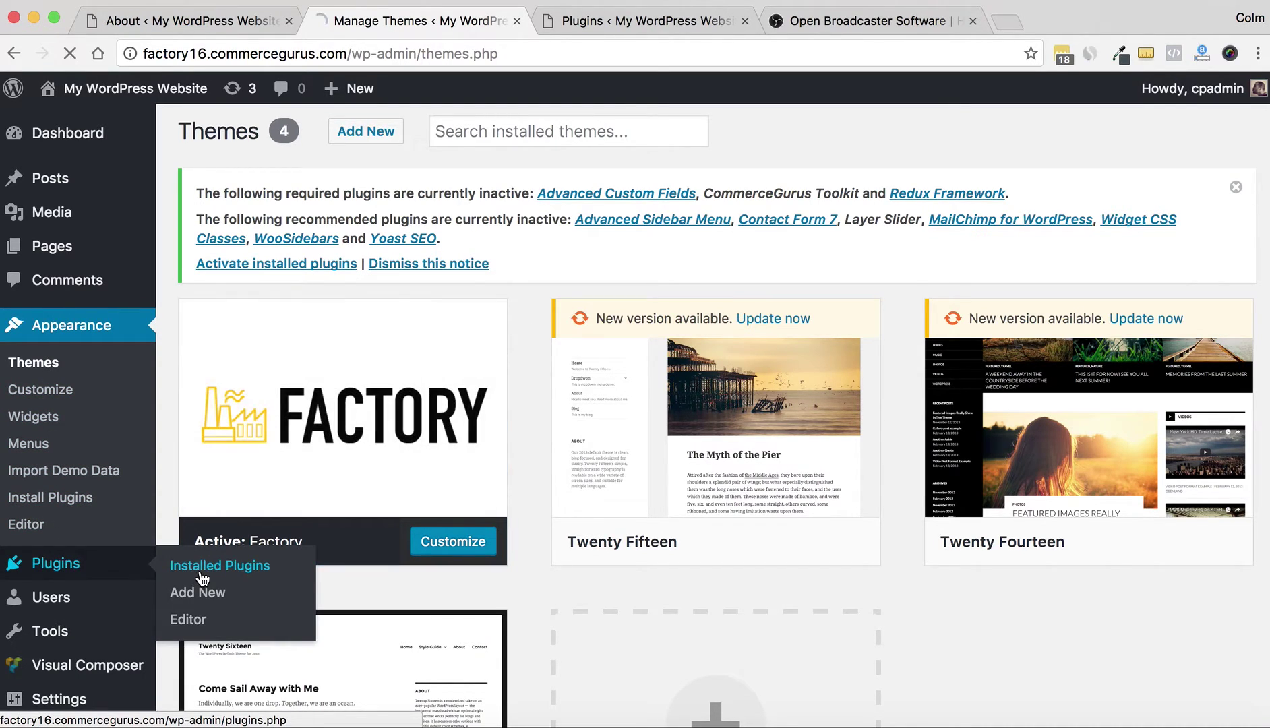
click(176, 573)
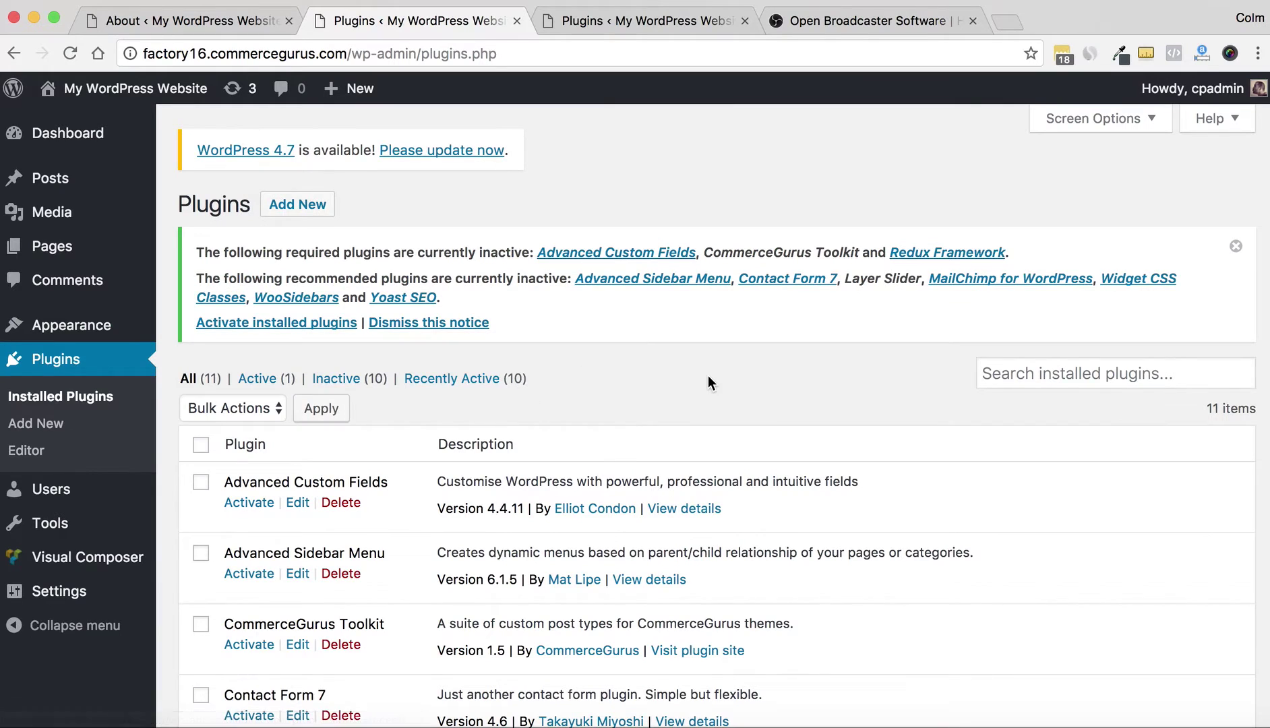
scroll(707, 376, down, 6)
scroll(708, 375, down, 5)
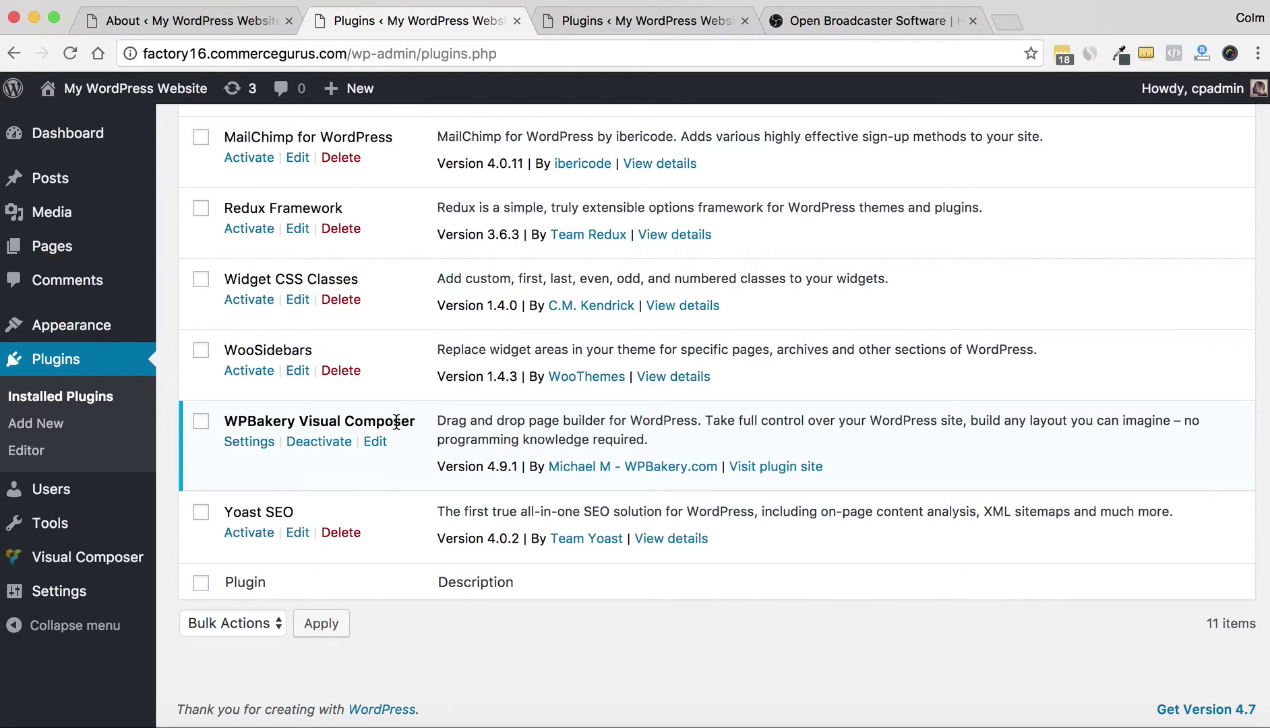
scroll(397, 421, up, 1)
scroll(395, 422, up, 5)
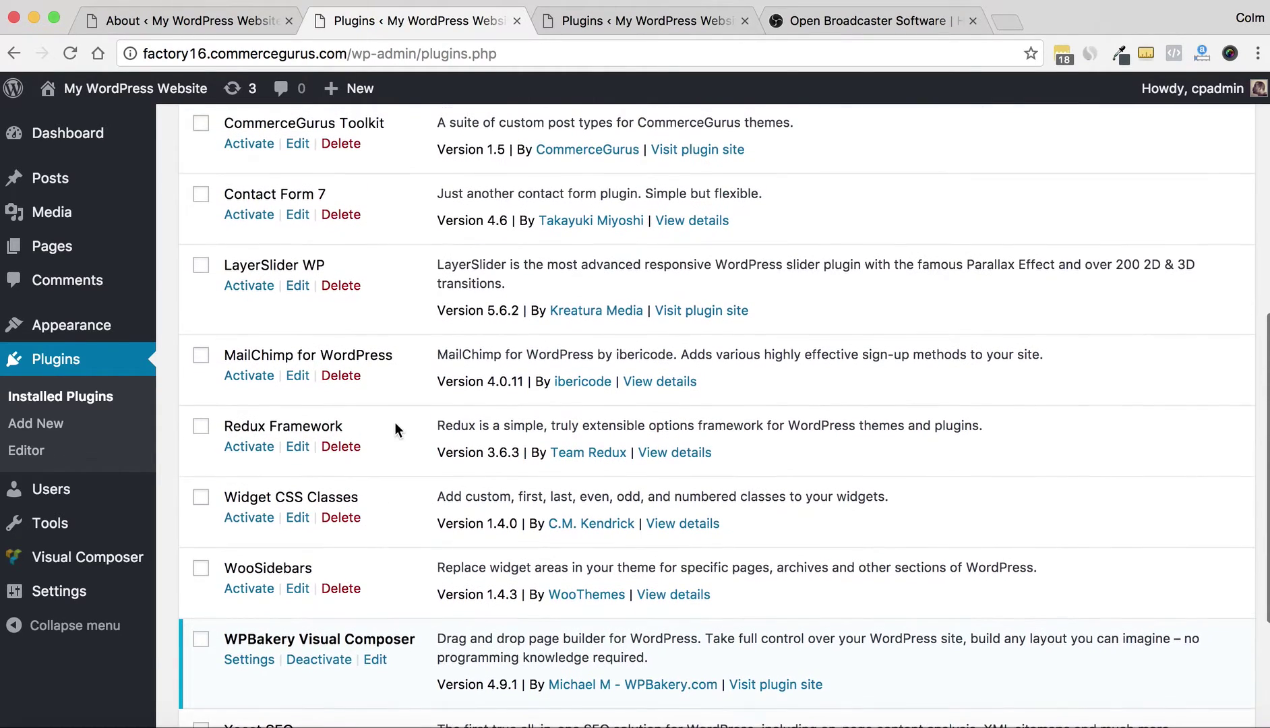
scroll(394, 422, up, 4)
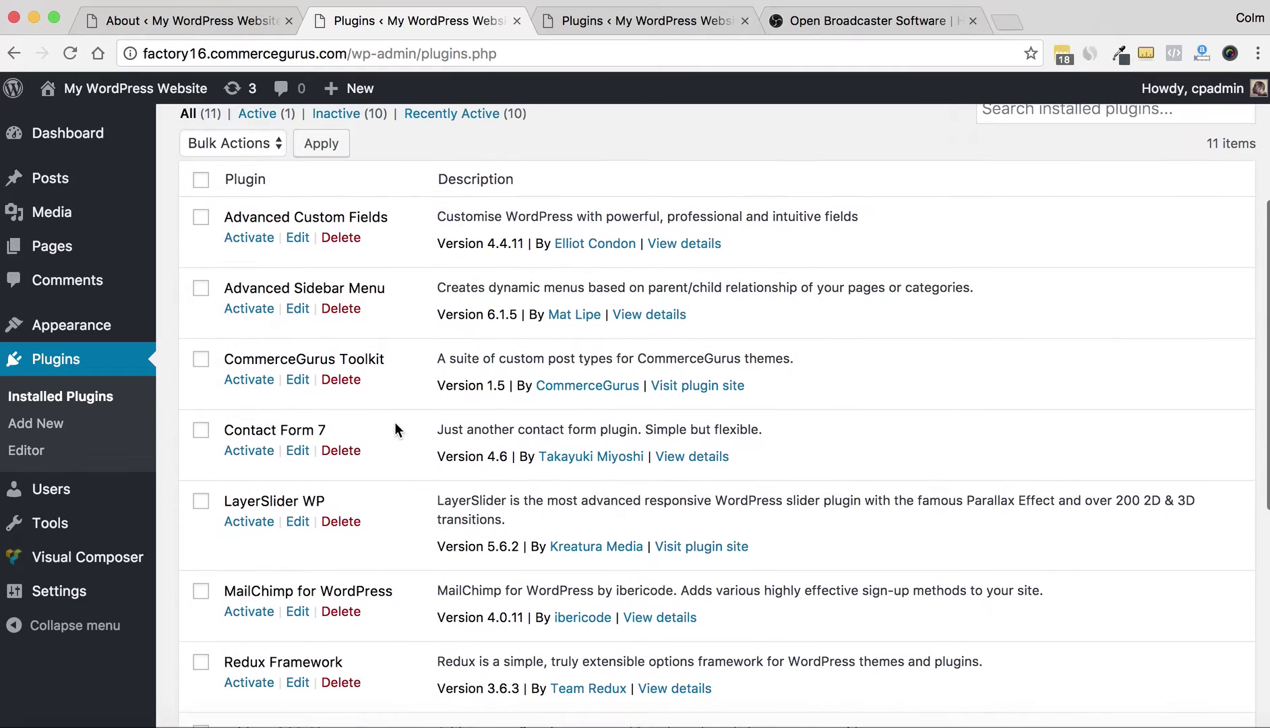
scroll(394, 422, down, 5)
scroll(394, 422, down, 3)
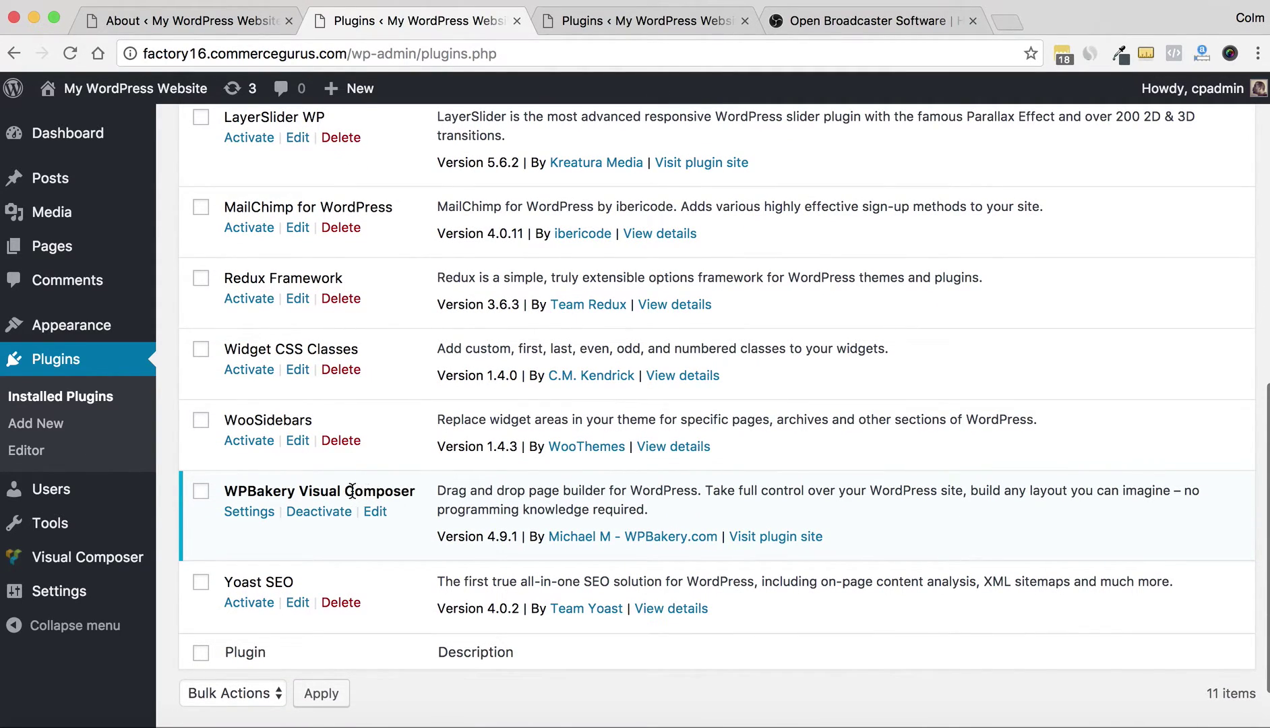
scroll(352, 491, down, 1)
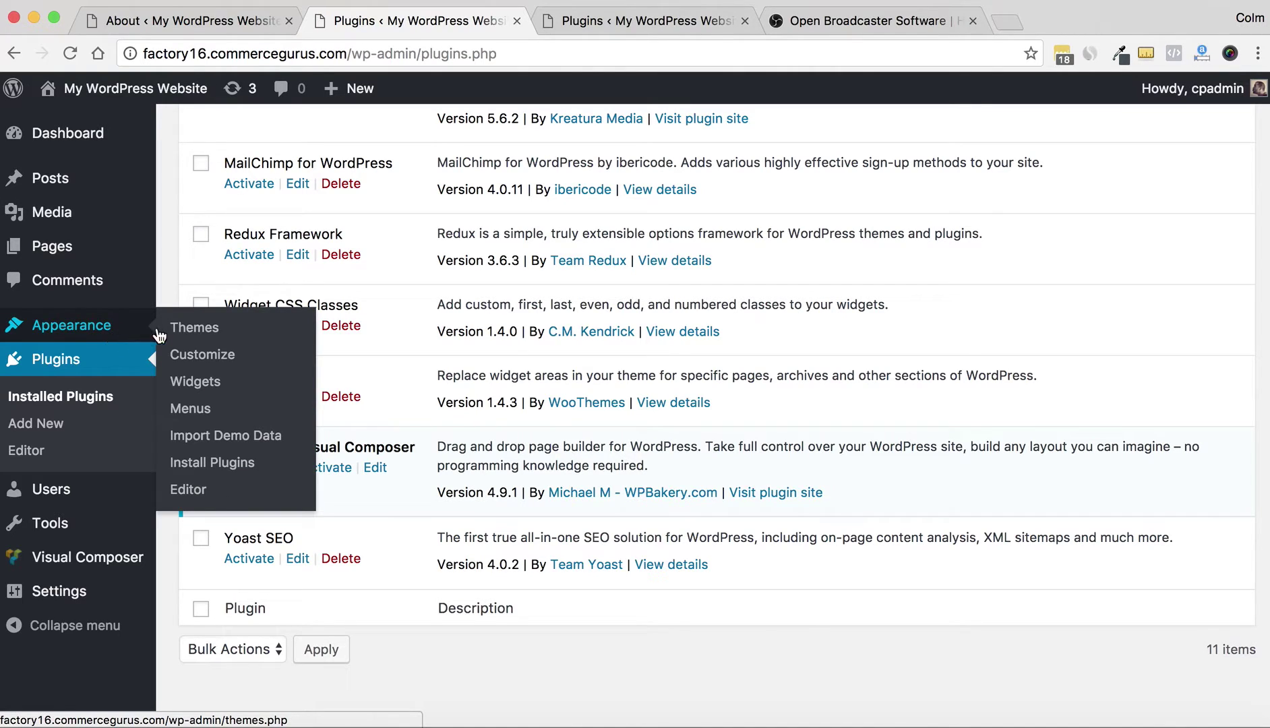
Search 'easy theme plugin updates', then install and activate Easy Theme and Plugin Upgrades
click(60, 425)
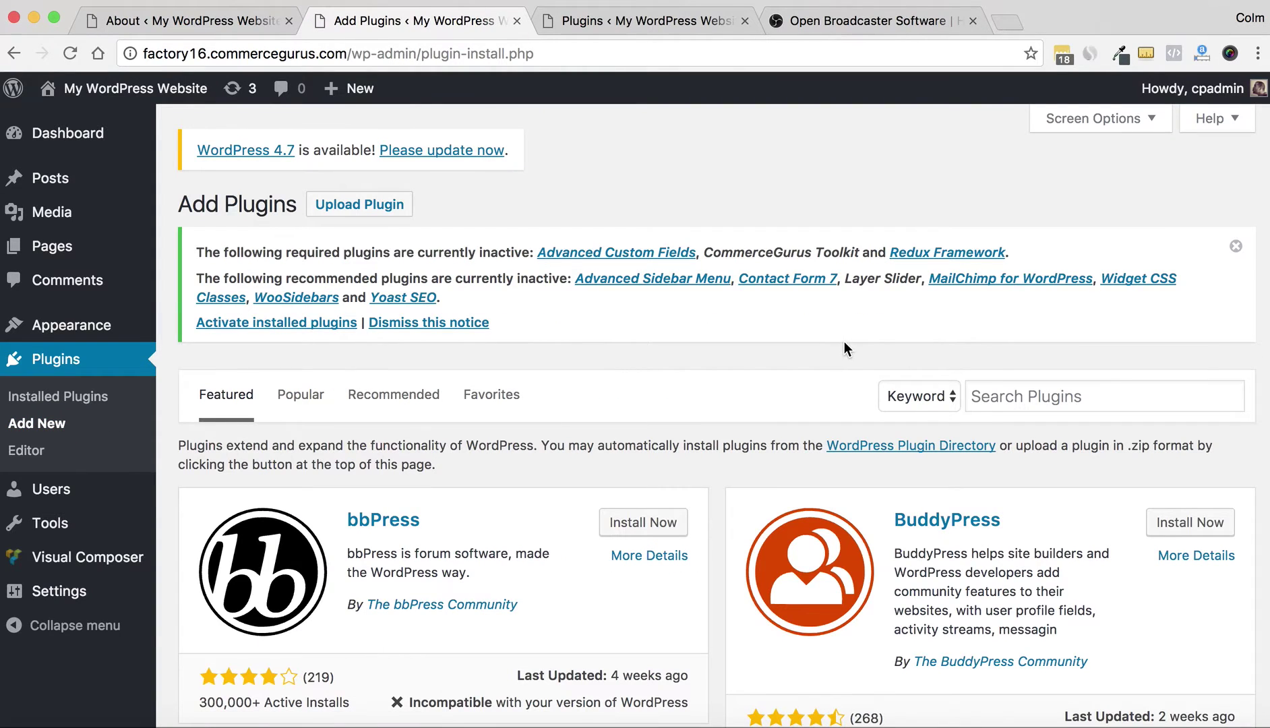
click(1045, 395)
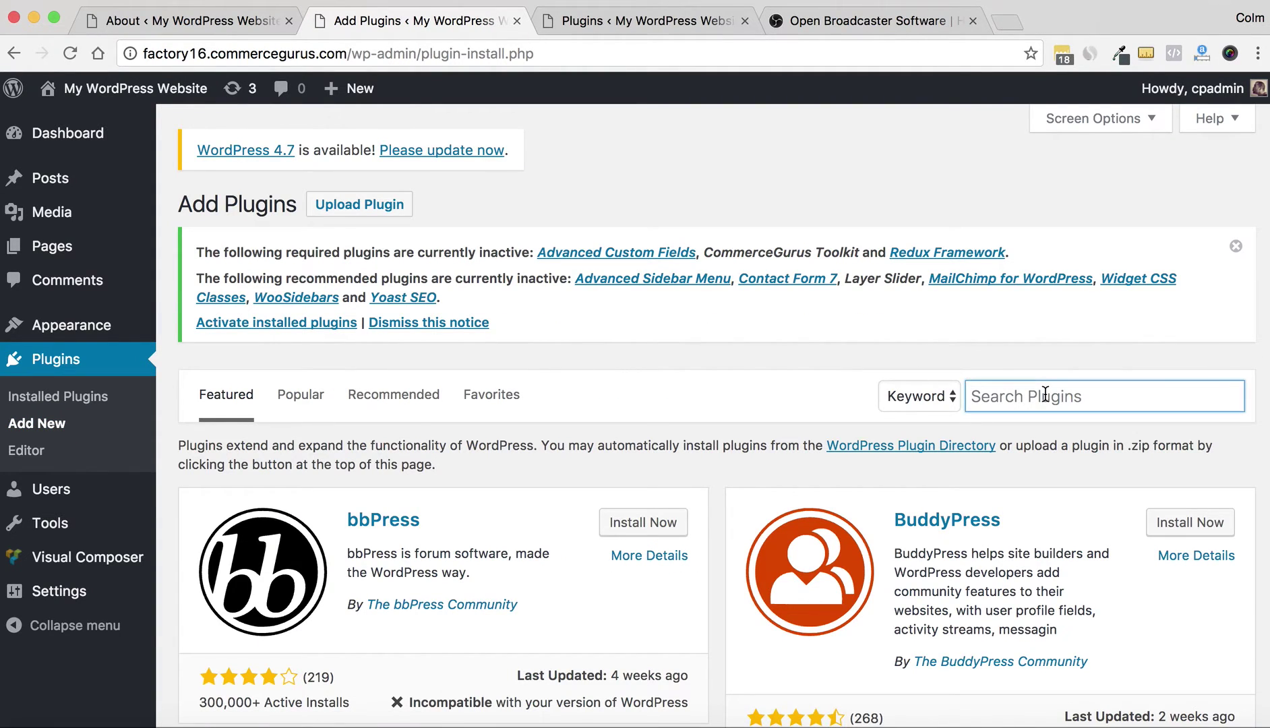
text(easy )
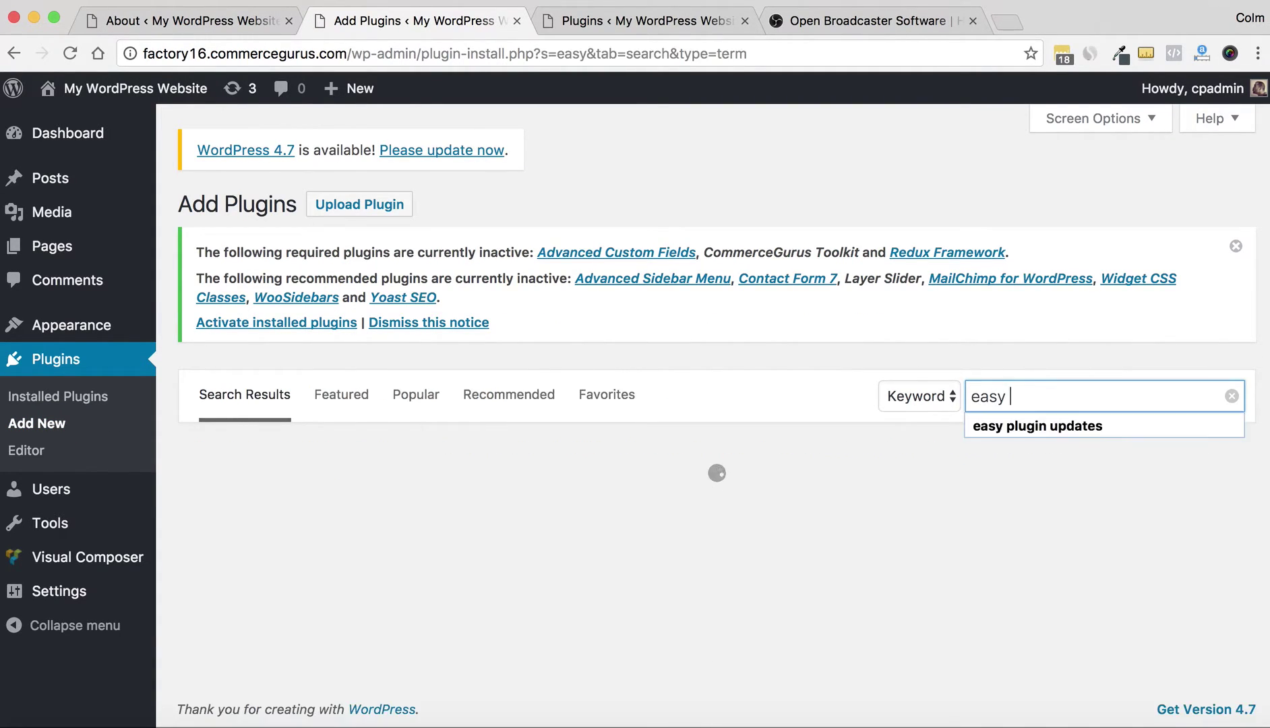
text(theme plugin )
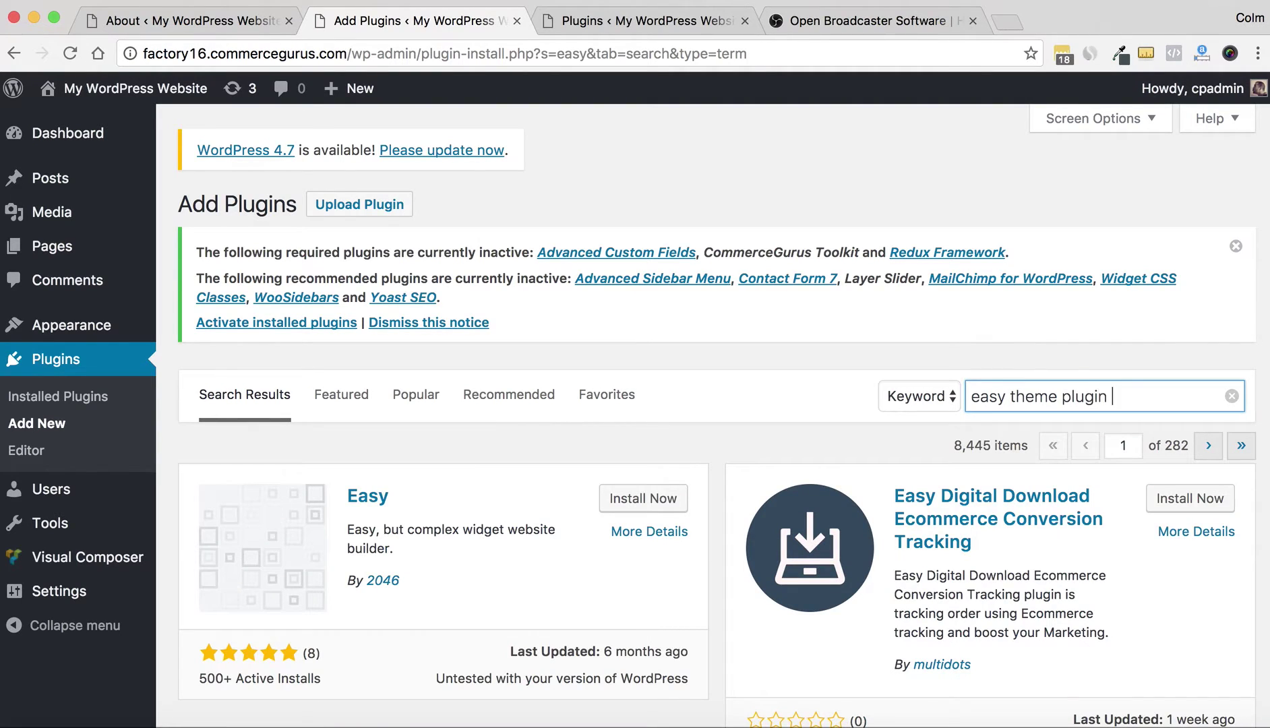
text(updates)
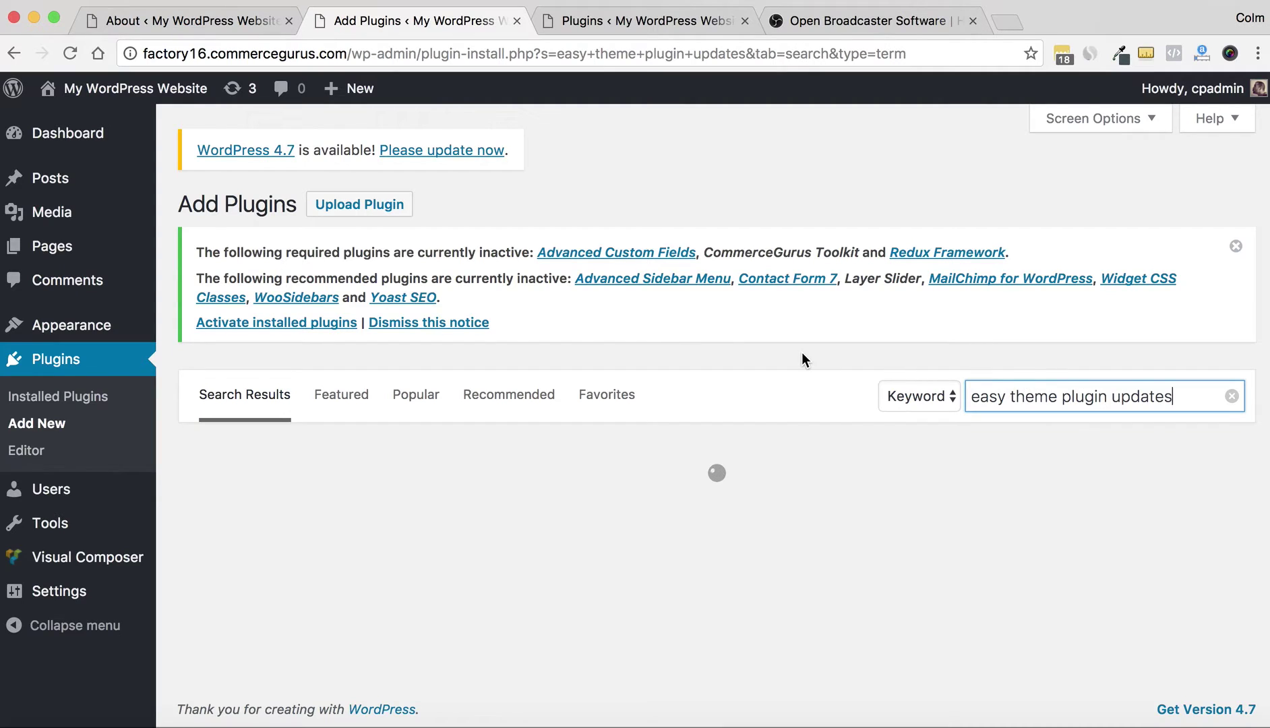
scroll(802, 353, down, 3)
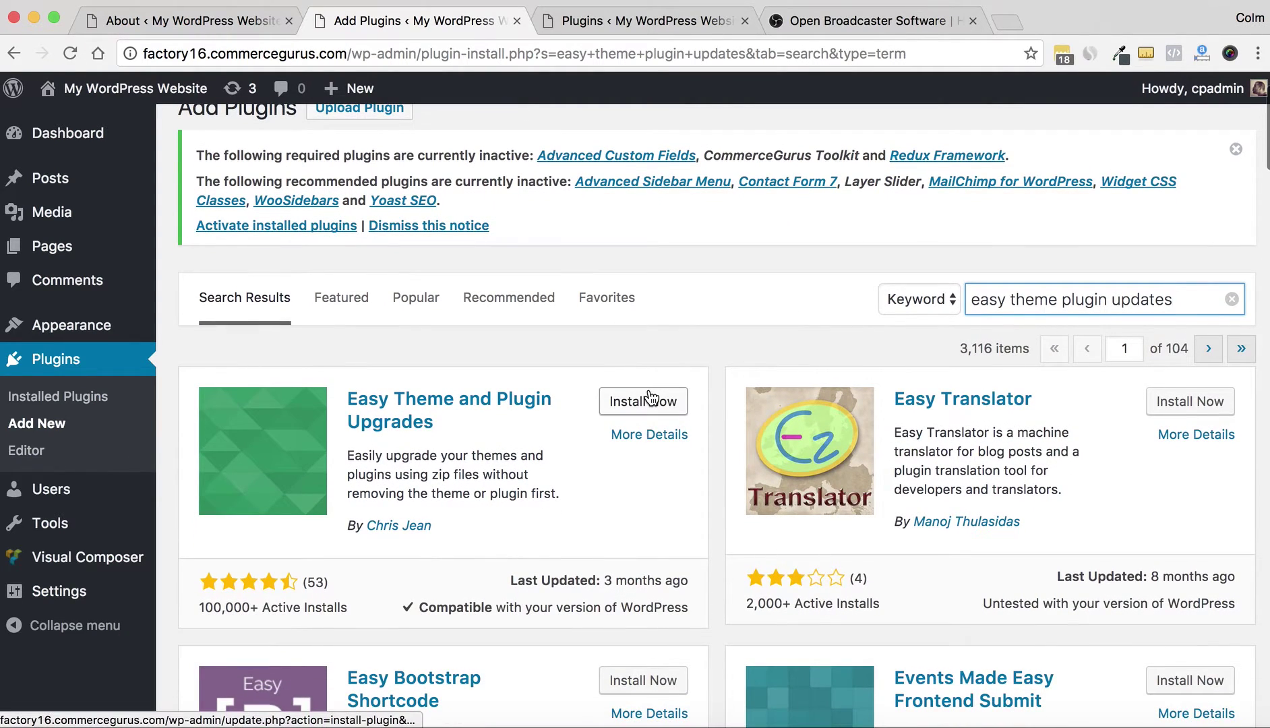
click(649, 400)
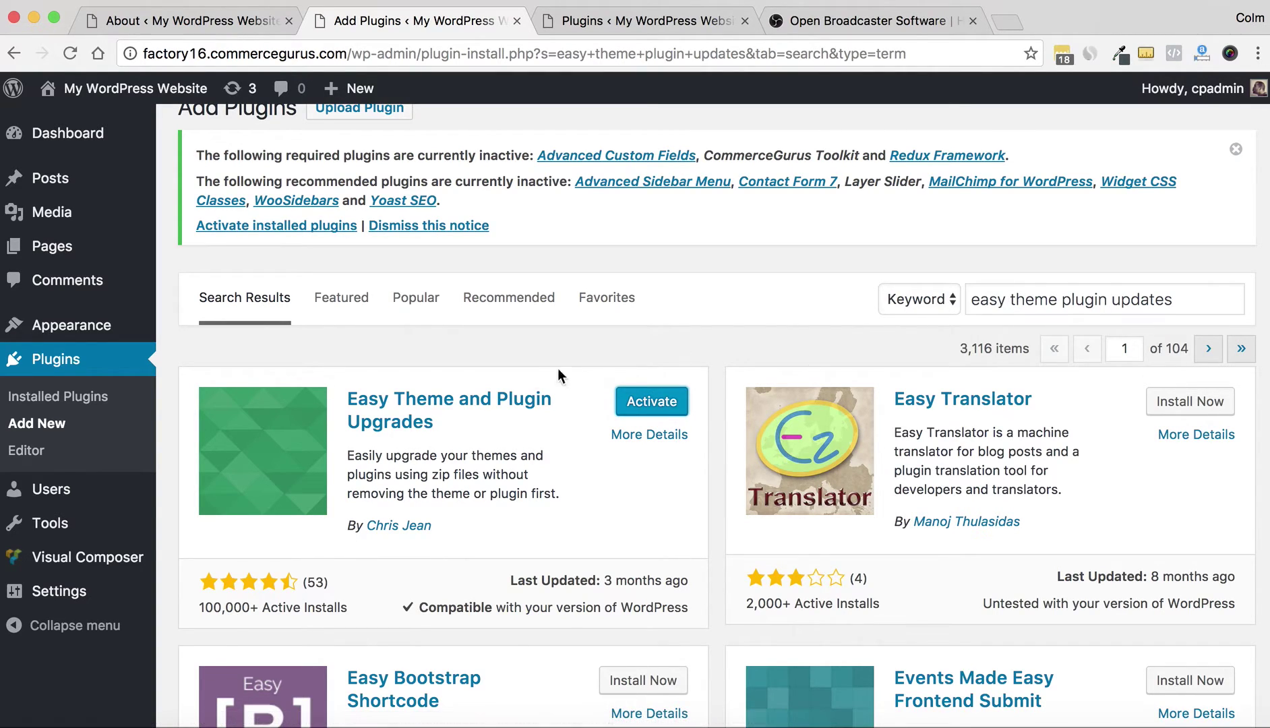
click(635, 408)
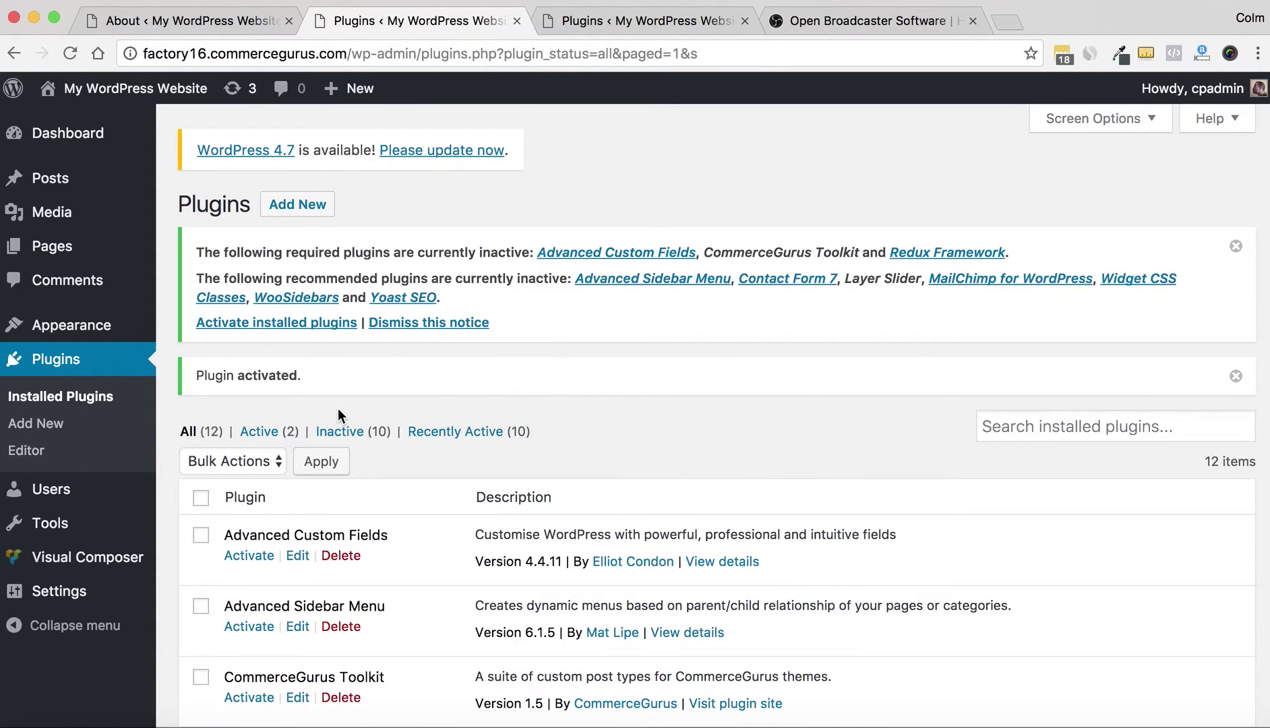
scroll(339, 413, down, 3)
scroll(337, 408, down, 5)
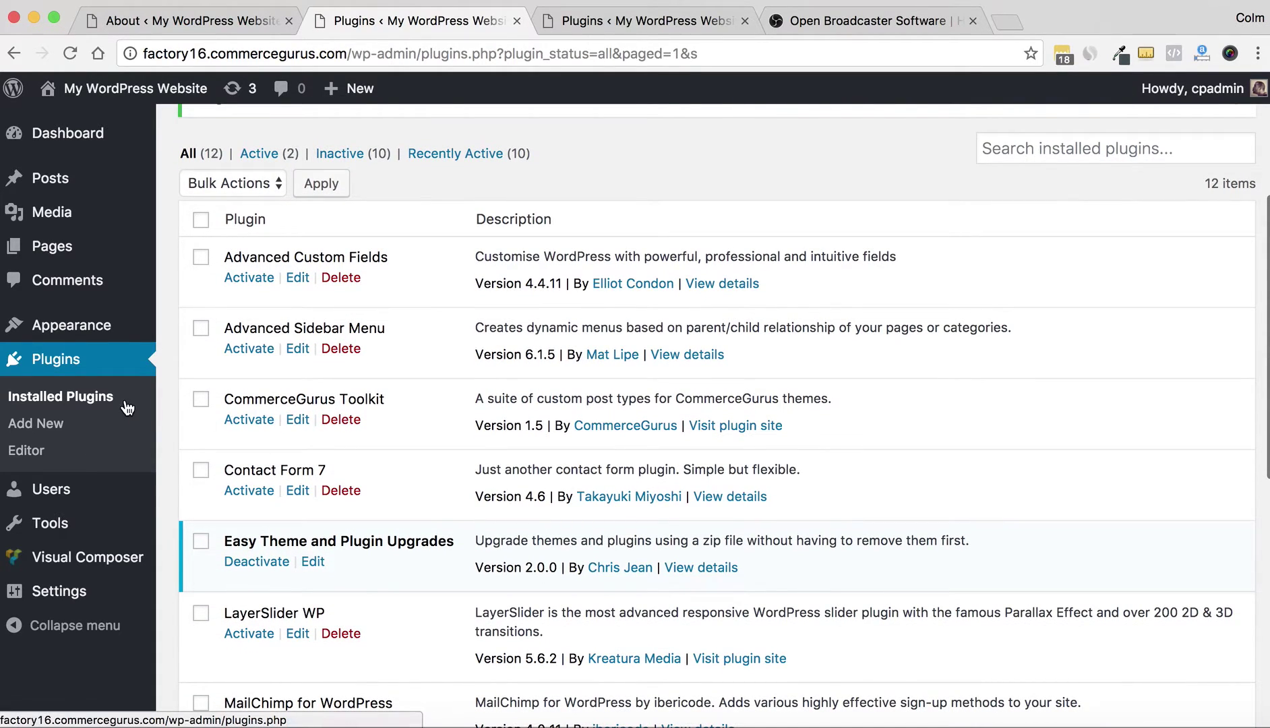
Open the theme upload form under Appearance > Themes > Add New
mouse_move(109, 334)
click(194, 329)
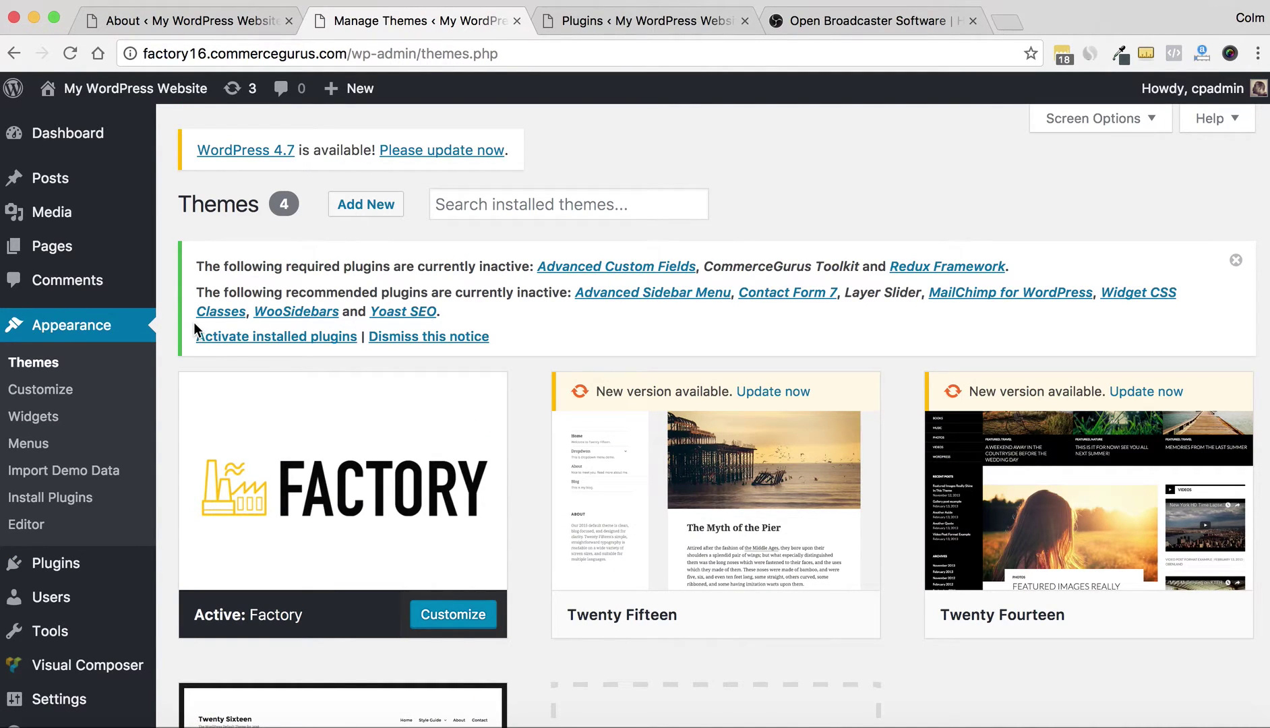
click(337, 204)
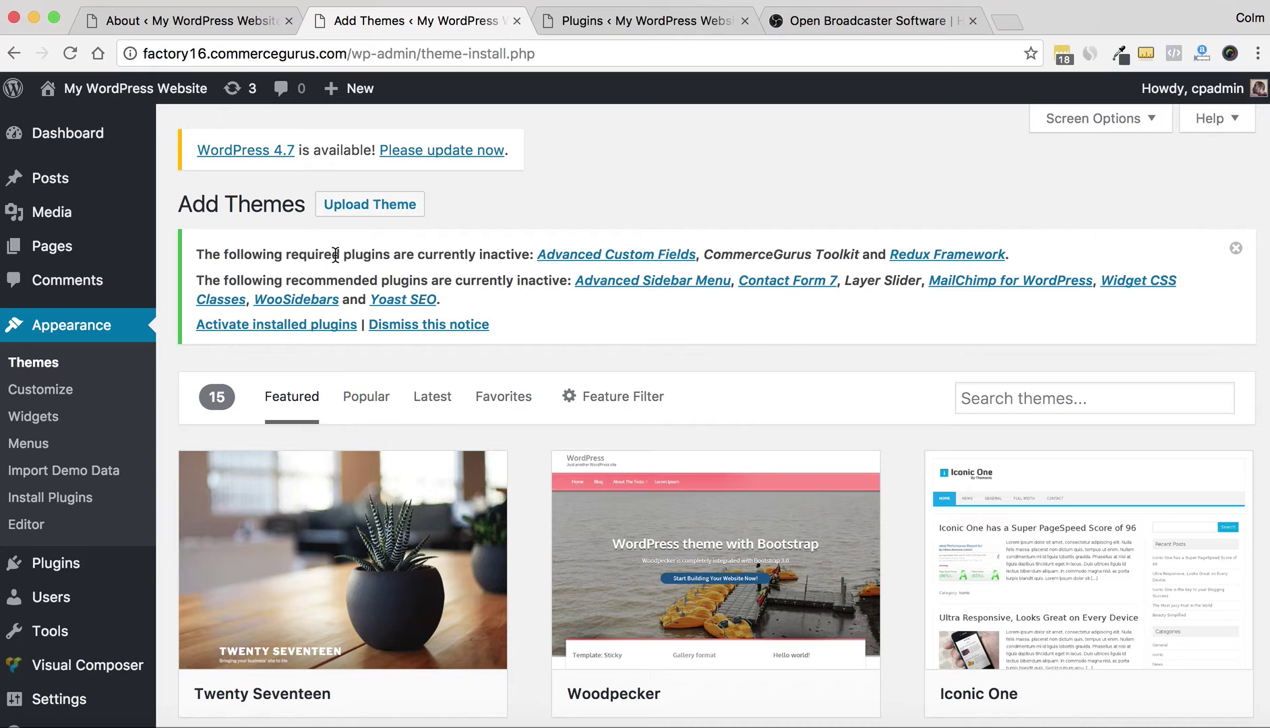
click(340, 215)
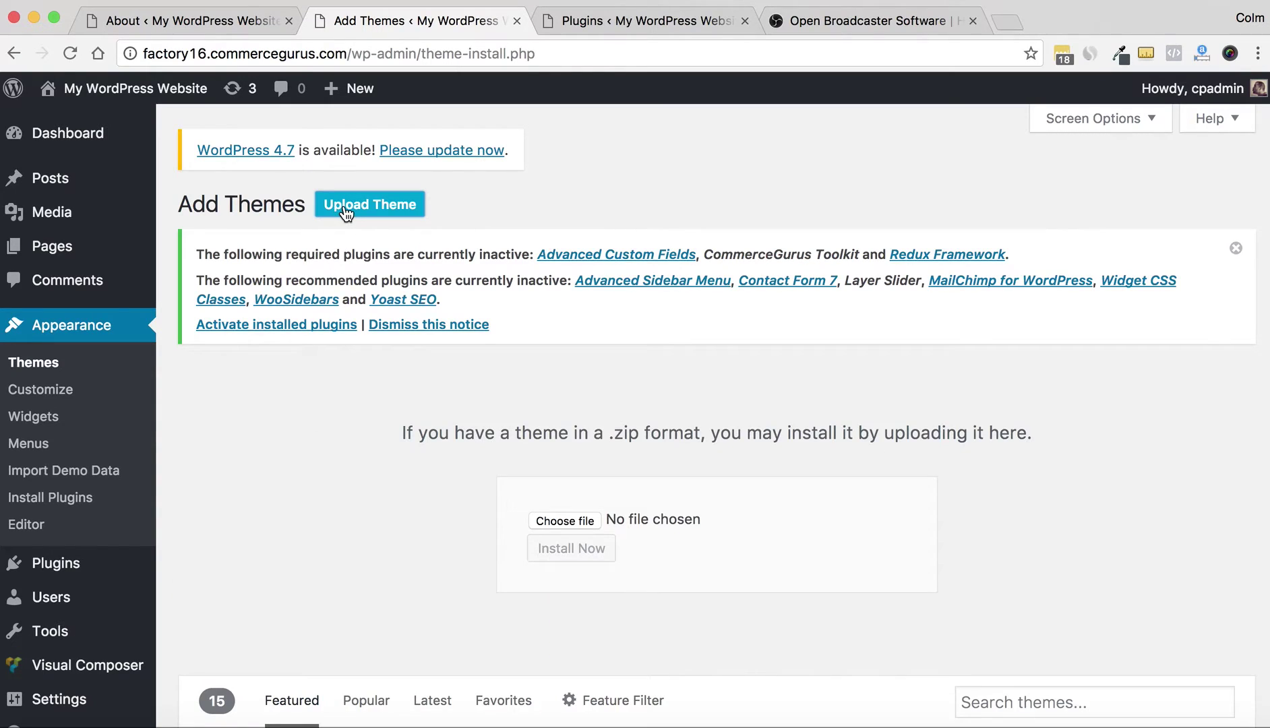
Choose factory.zip from THEMES/Factory/1.6.0/FACTORY_PACKAGE as the theme file
click(541, 520)
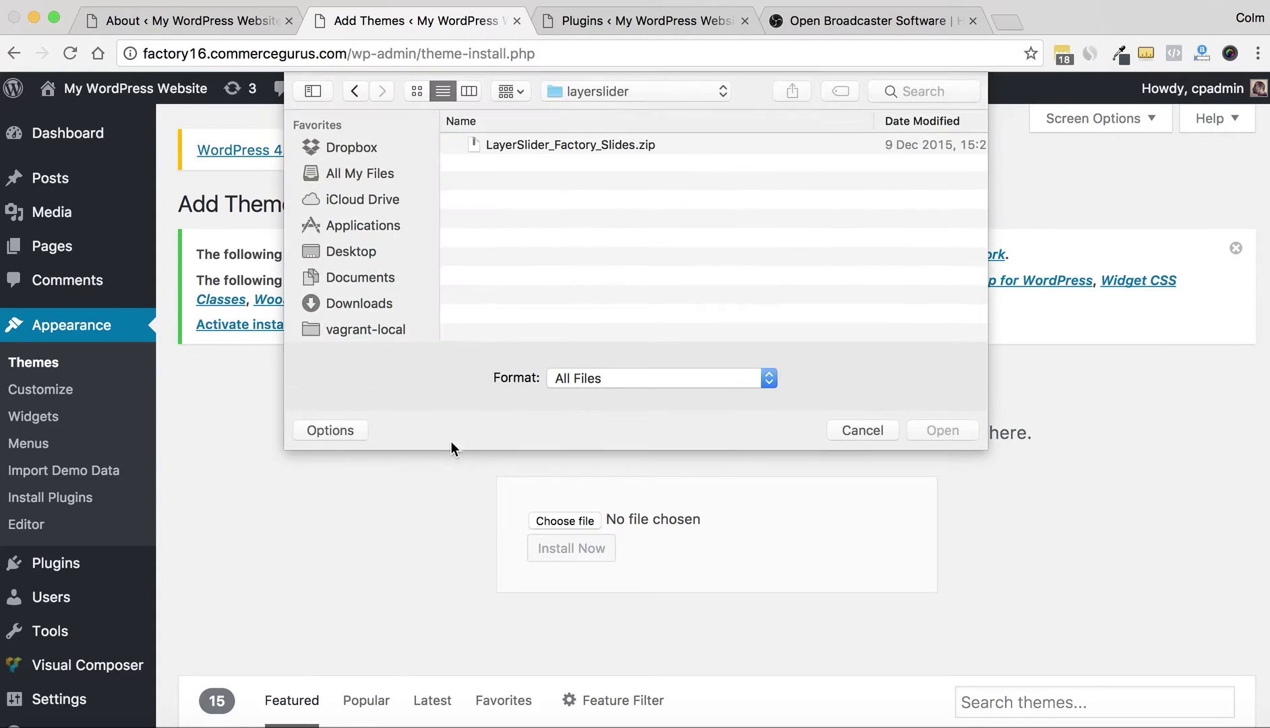
scroll(387, 329, down, 5)
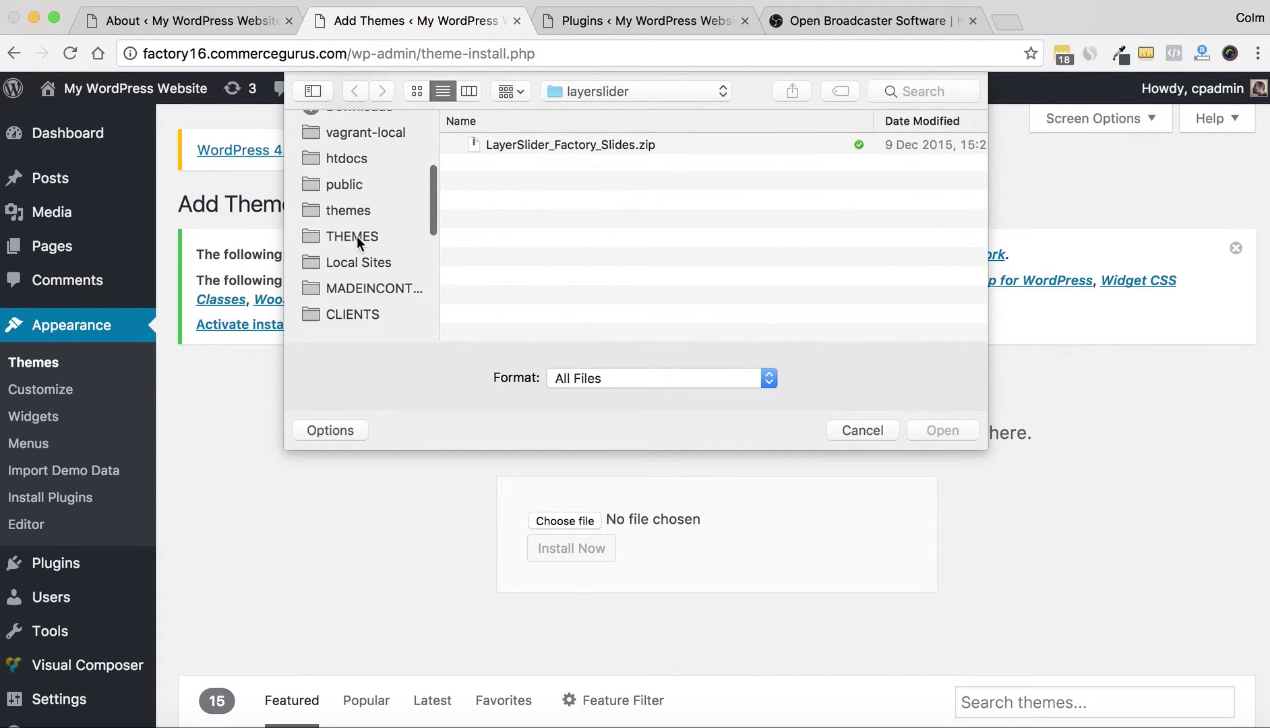
click(358, 236)
double_click(487, 147)
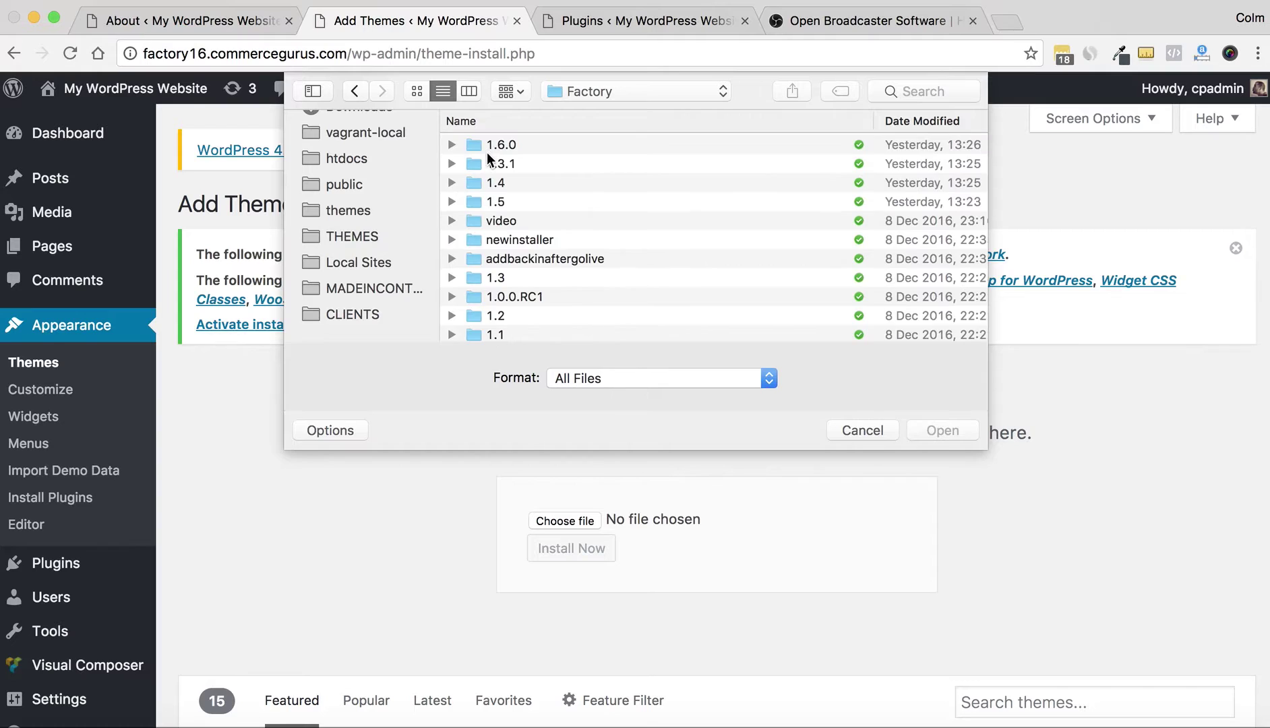
double_click(484, 146)
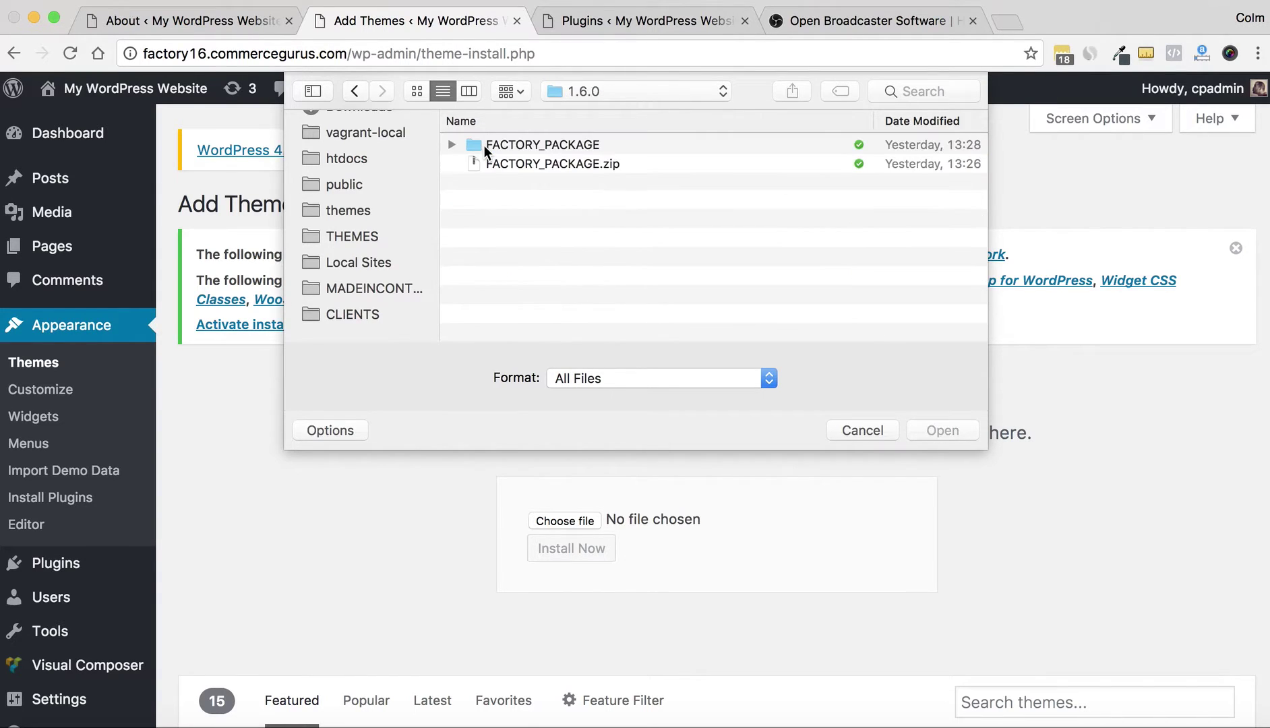
double_click(487, 144)
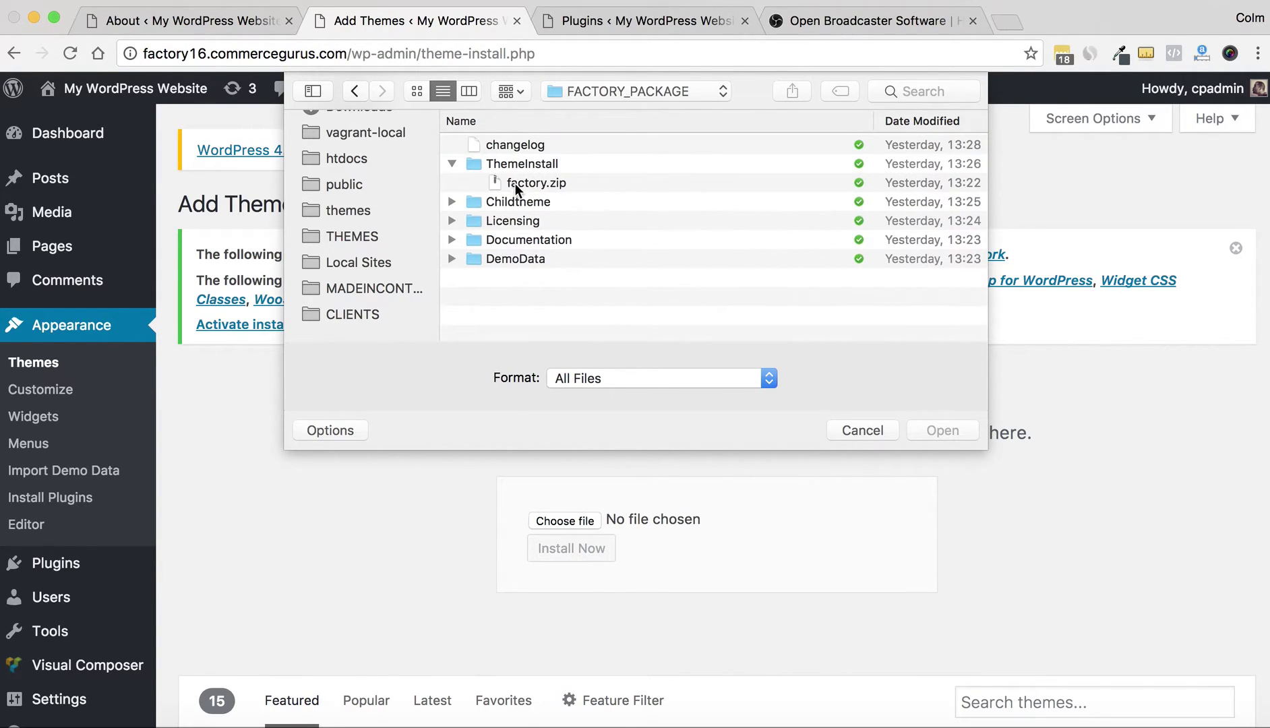
double_click(524, 179)
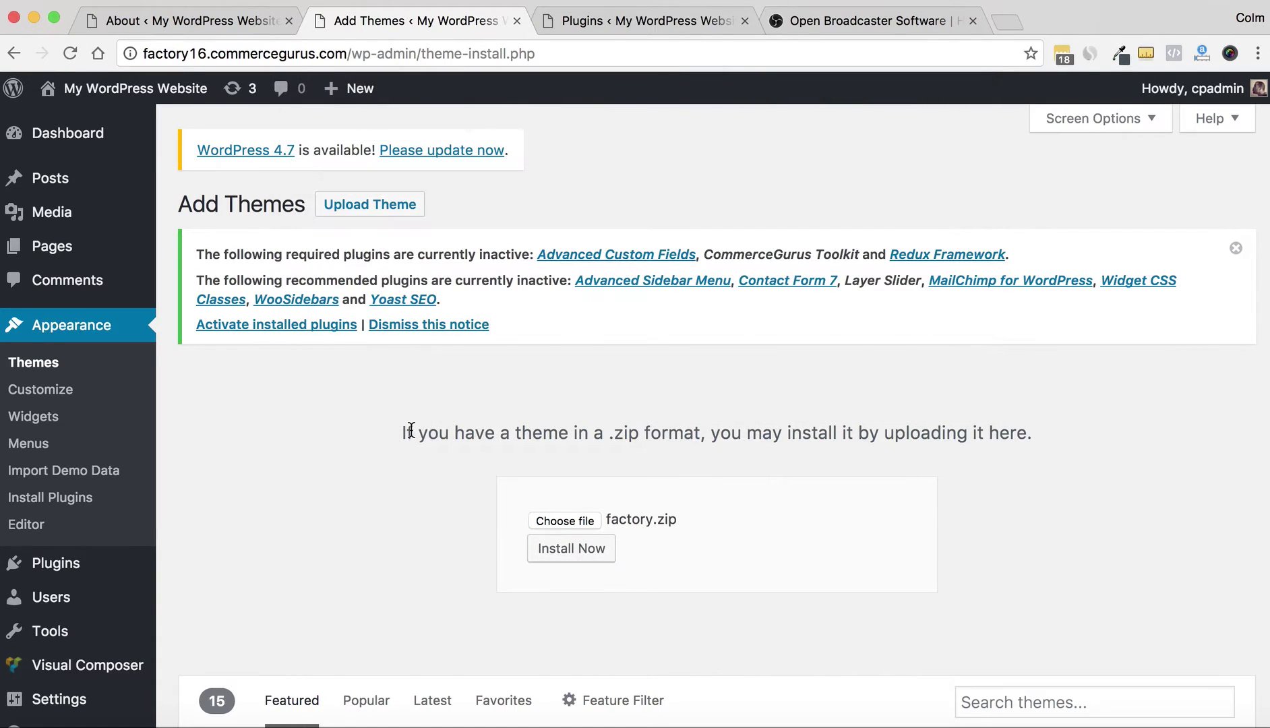
Install factory.zip to update the Factory theme, then return to the Themes page
click(562, 550)
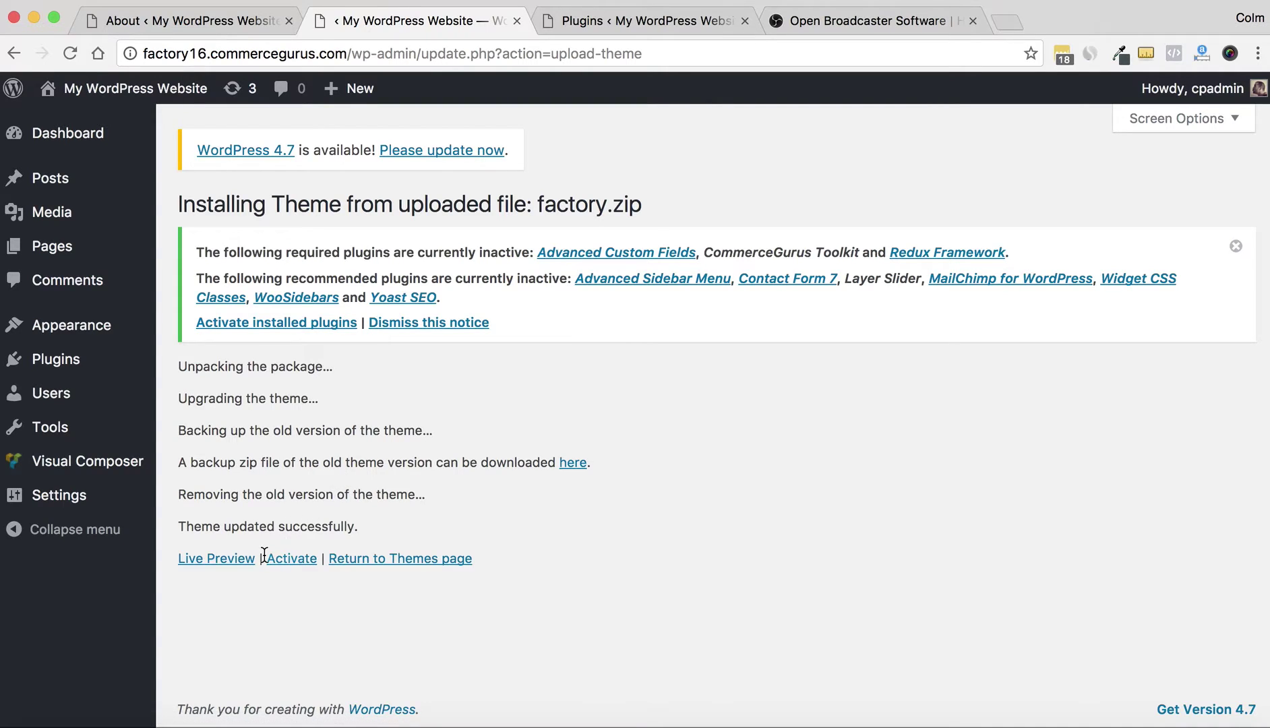
click(389, 559)
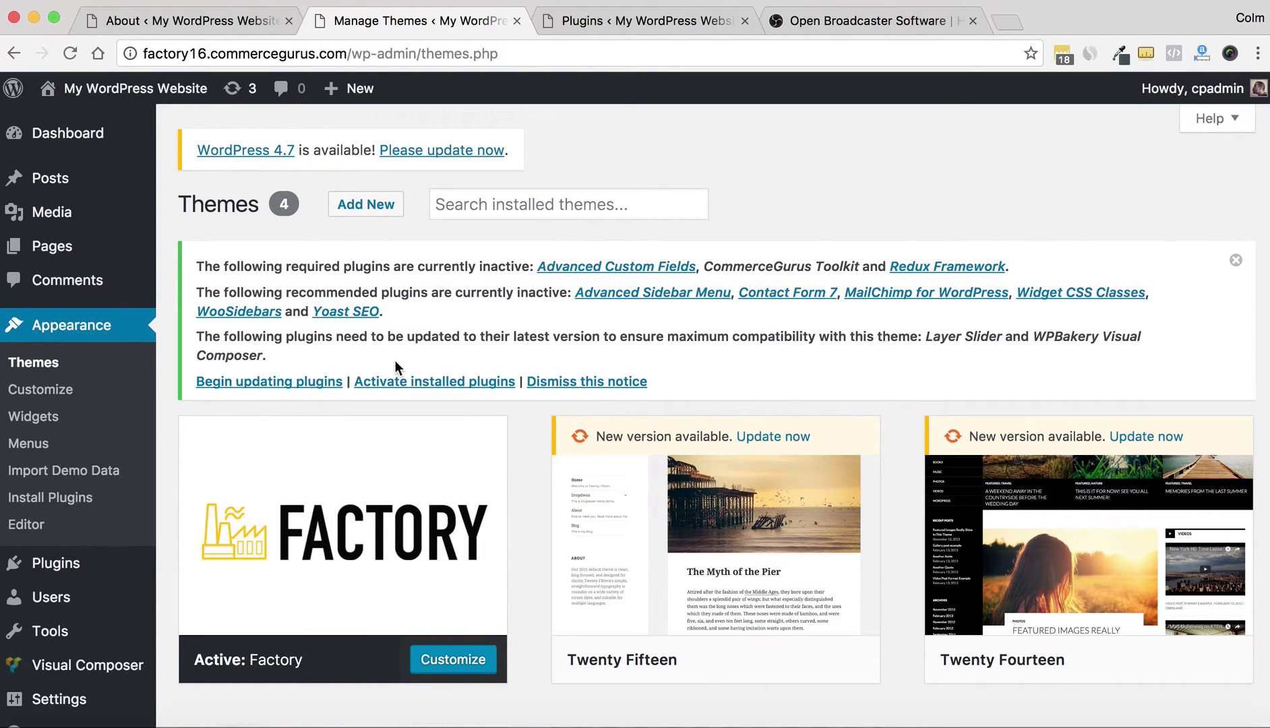
Select all 12 installed plugins and bulk-activate them with Bulk Actions > Activate
mouse_move(54, 567)
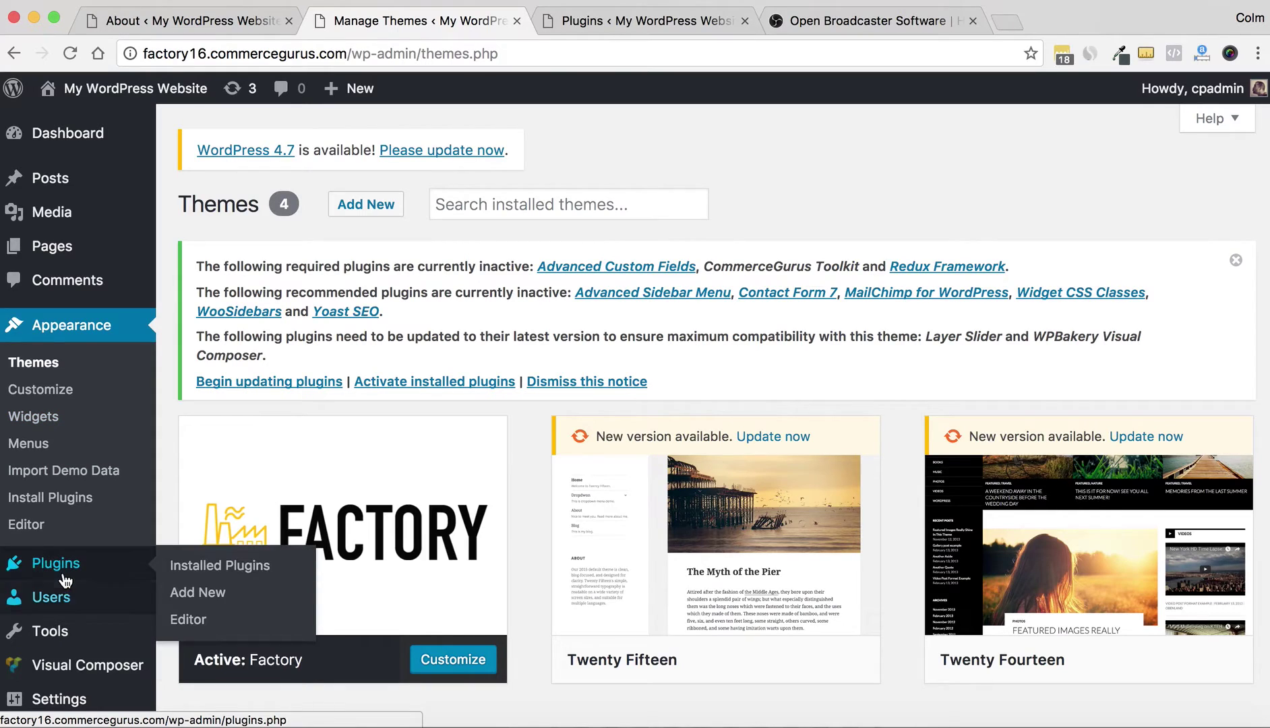
click(176, 566)
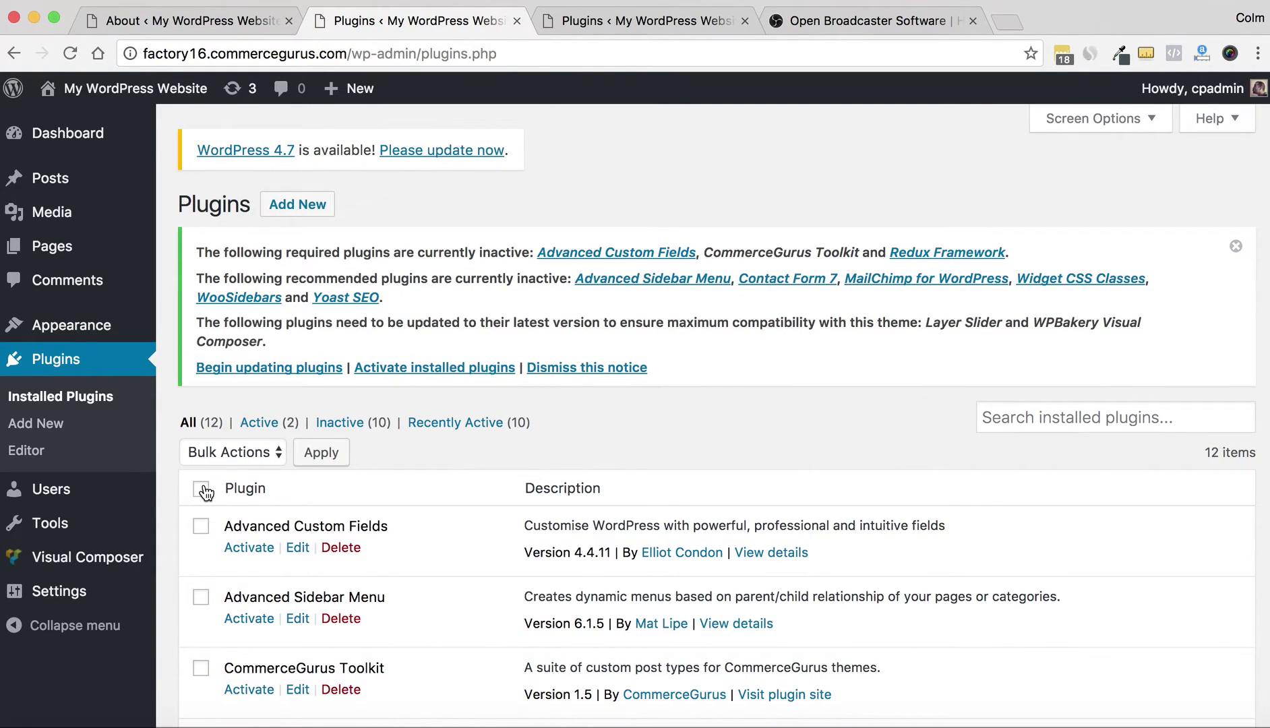
click(202, 489)
click(224, 463)
click(229, 471)
click(307, 455)
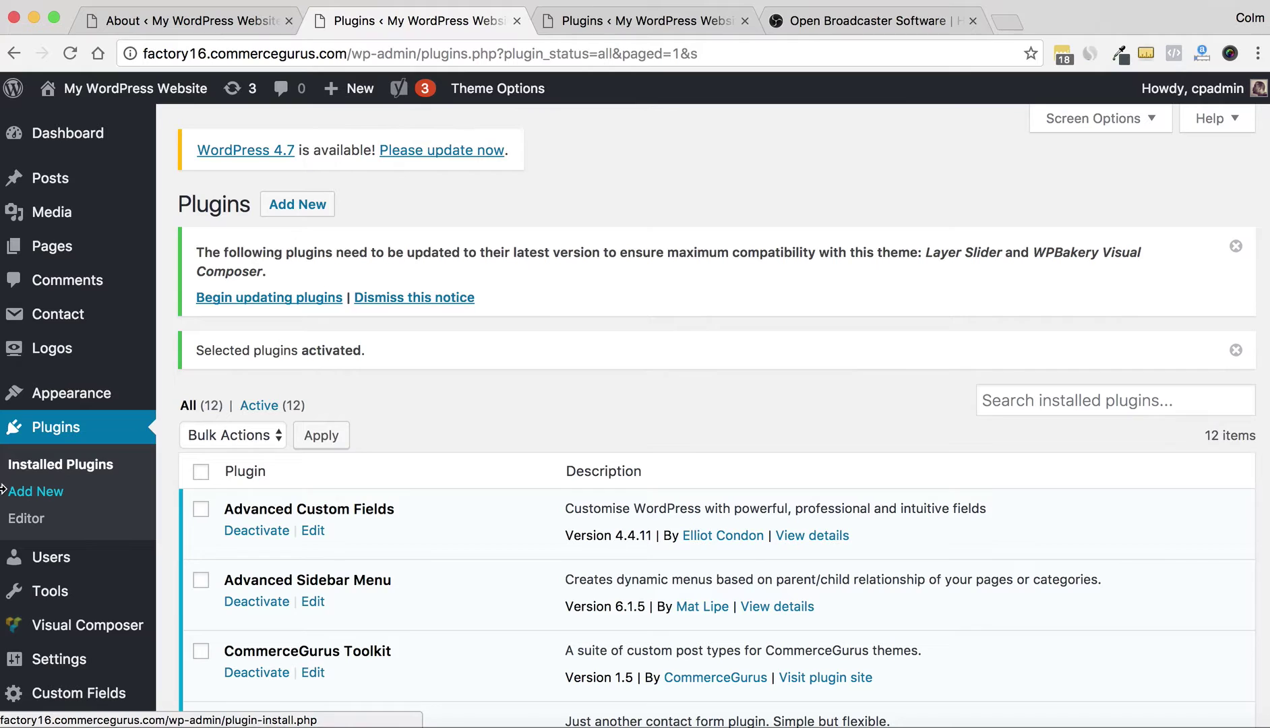
mouse_move(106, 395)
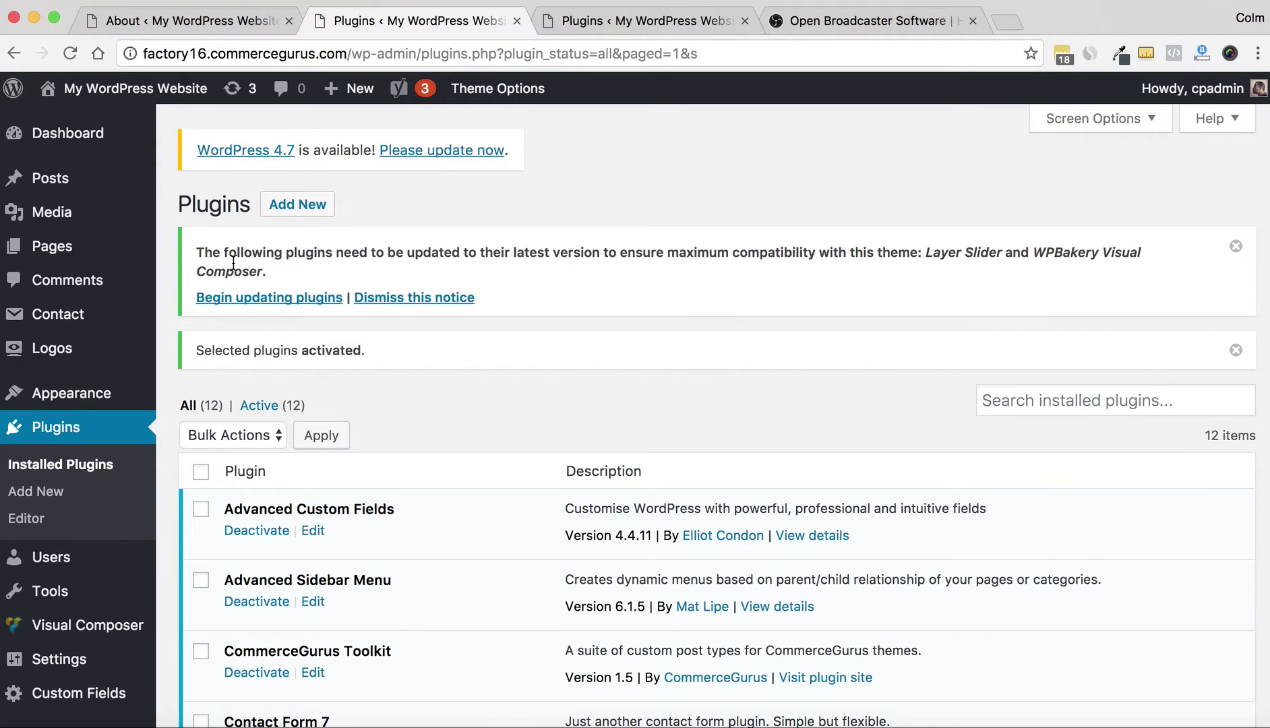
Check the installed Factory theme's version in its theme details panel
click(191, 397)
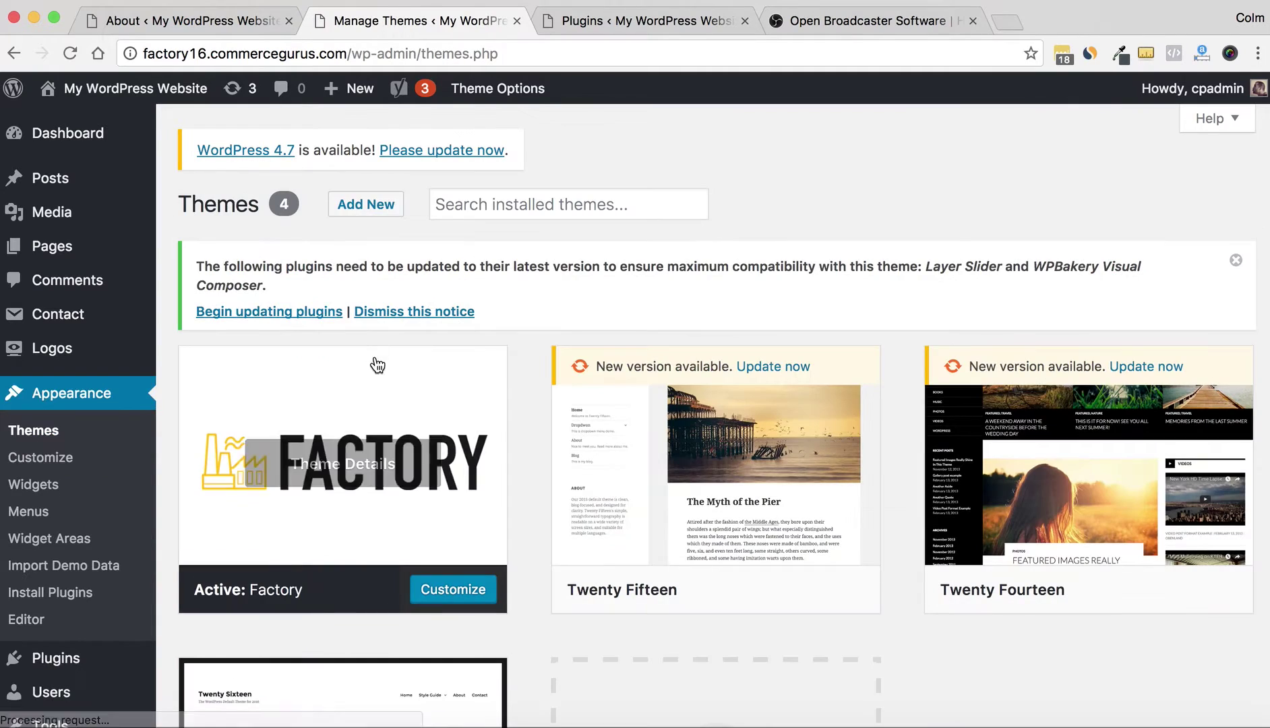
click(380, 364)
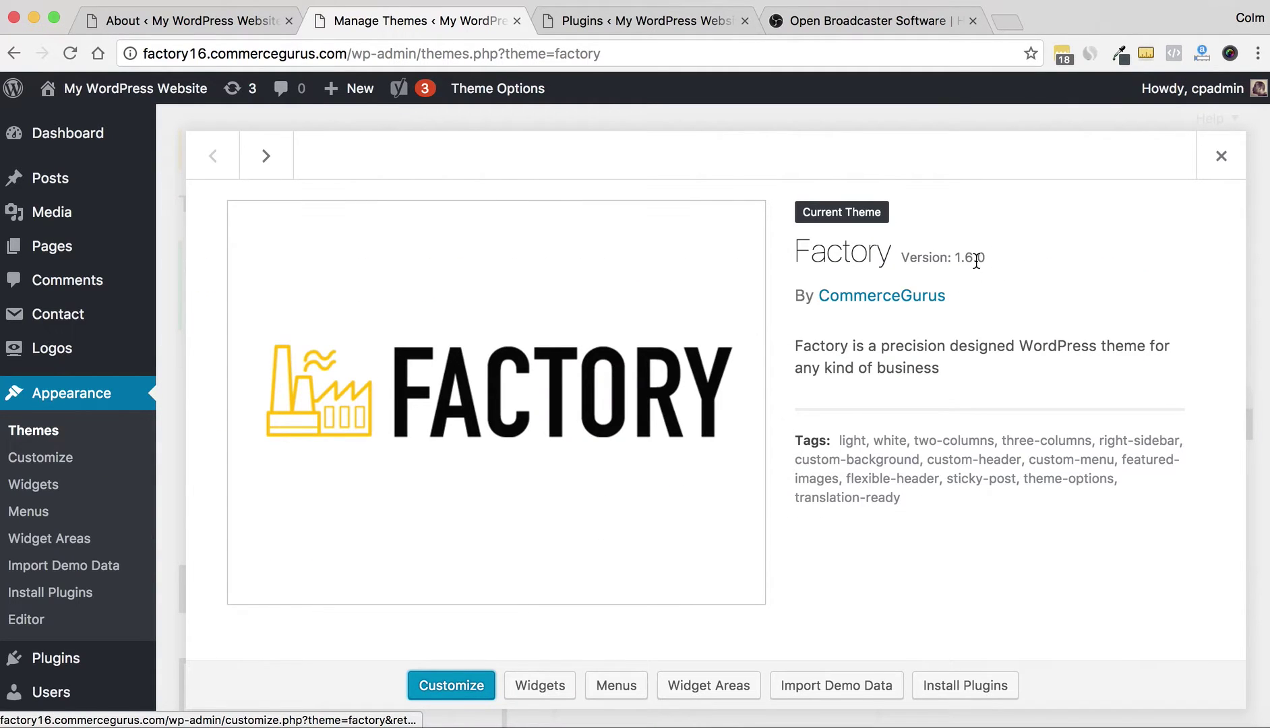
click(1221, 156)
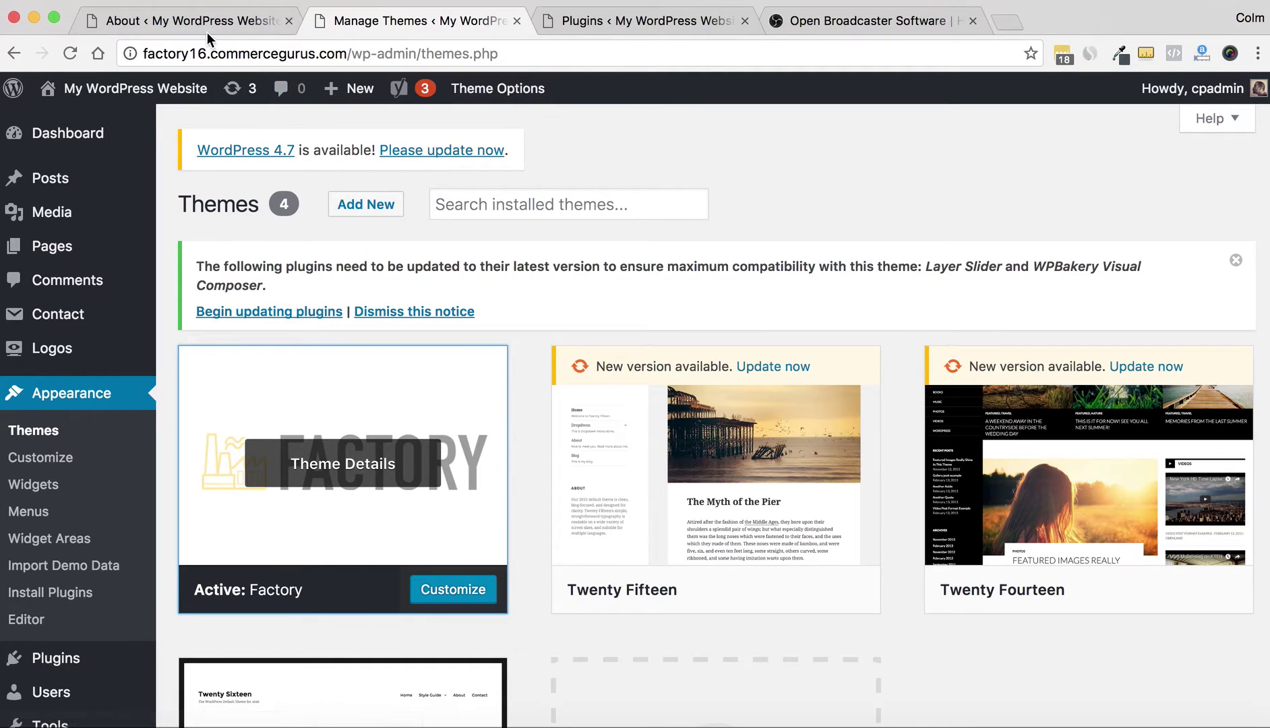
Open the live Solutions > Agricultural Processing page in the page editor
click(86, 122)
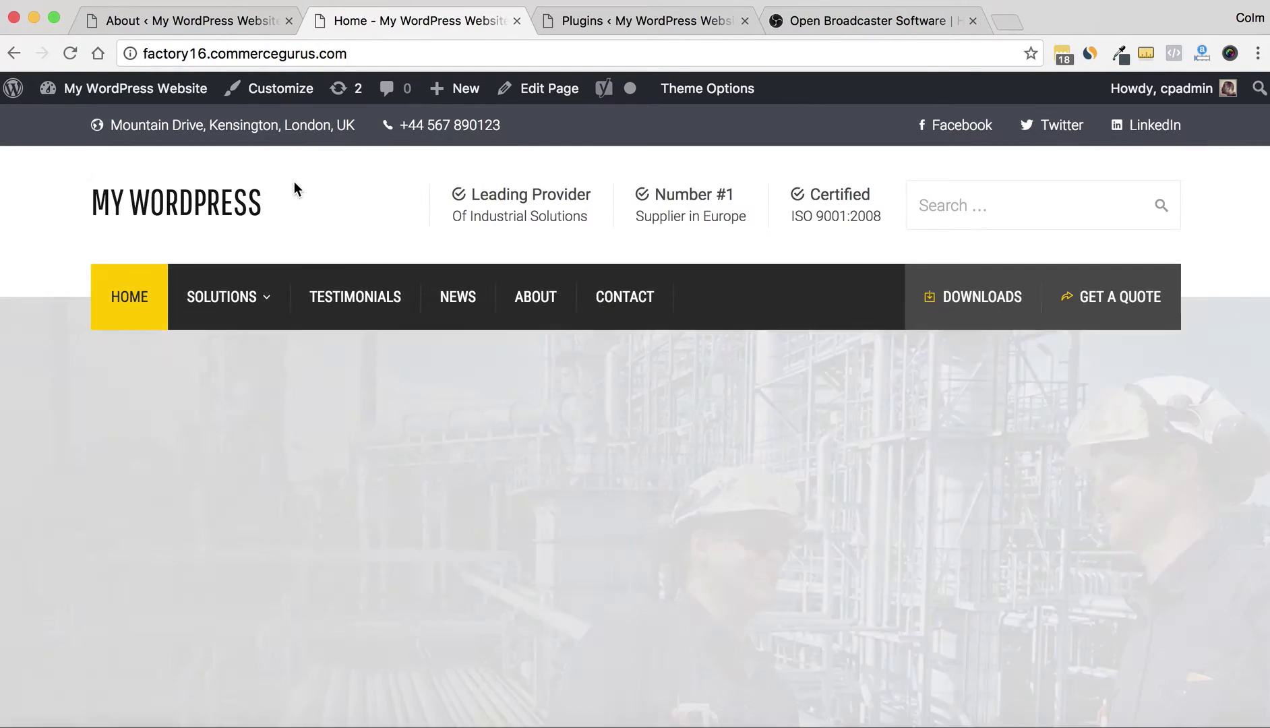
mouse_move(244, 284)
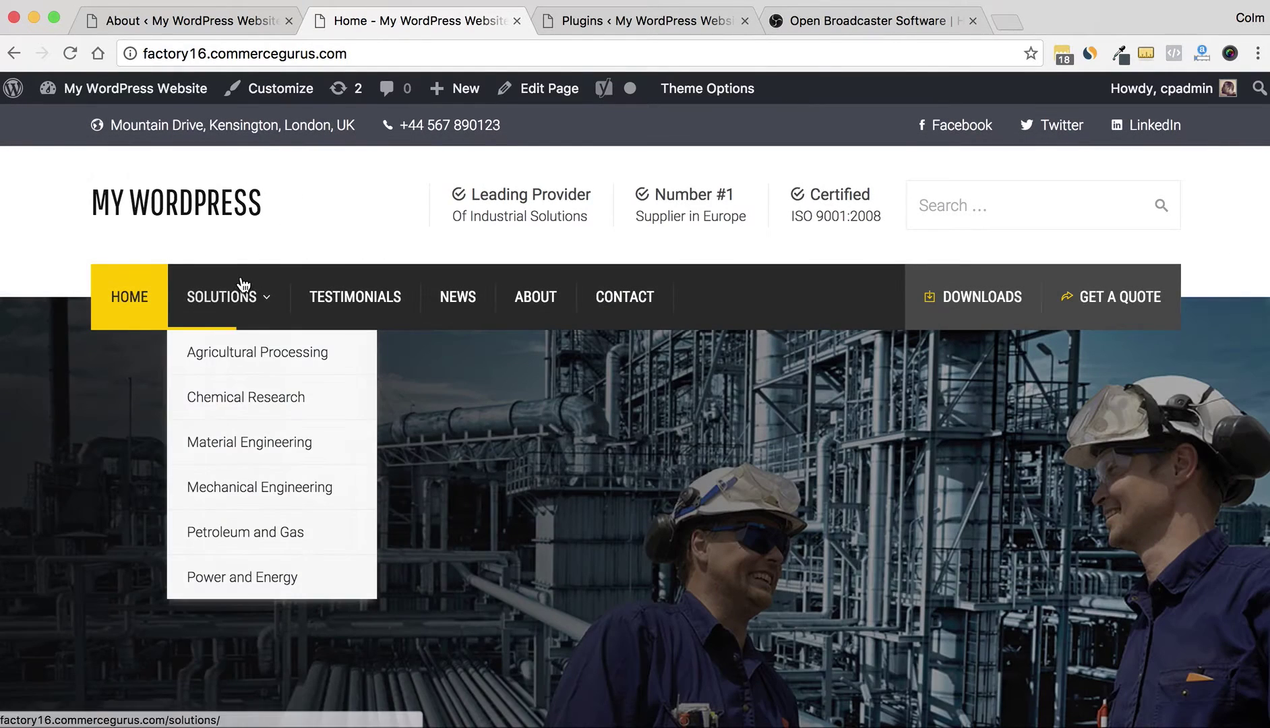
click(250, 360)
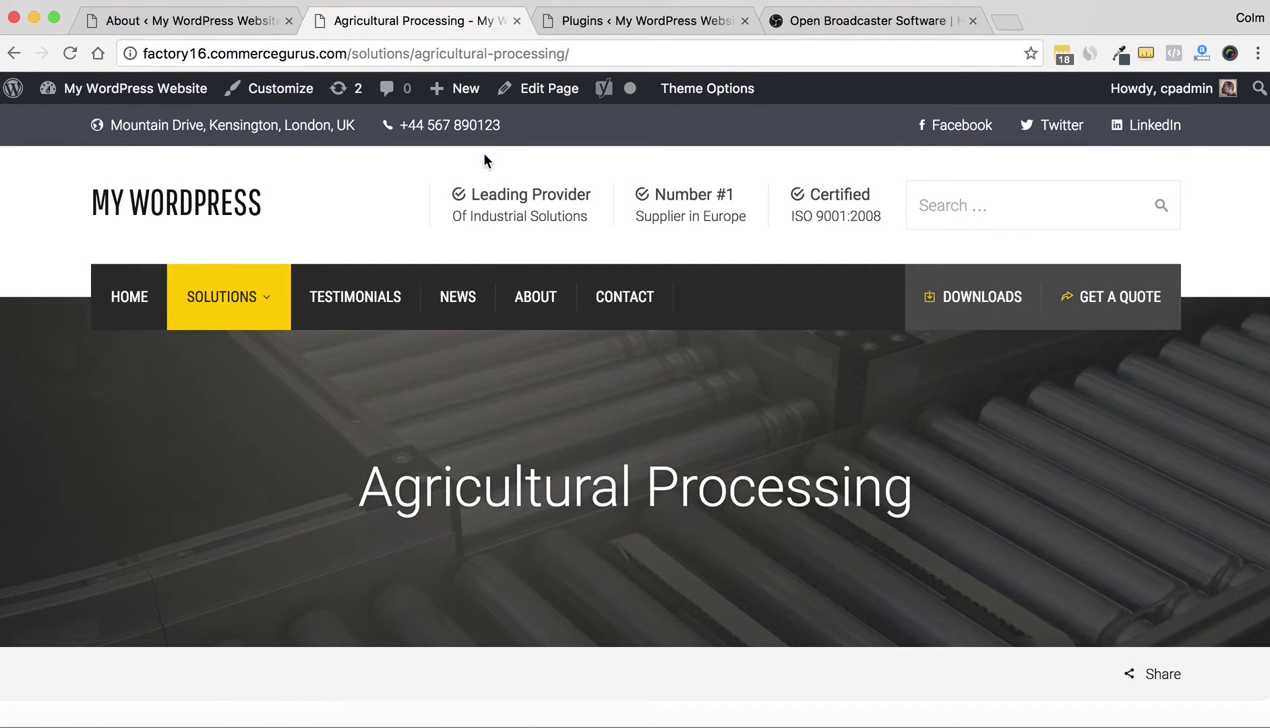
click(541, 95)
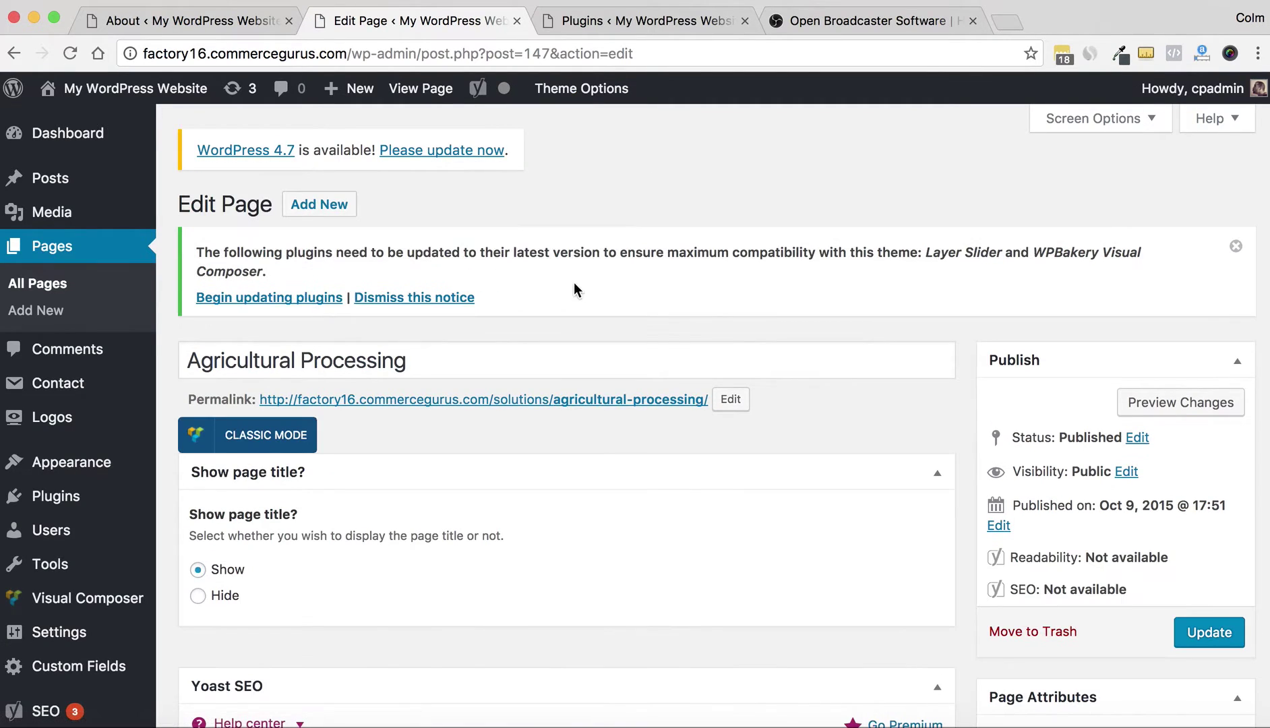
scroll(599, 303, down, 5)
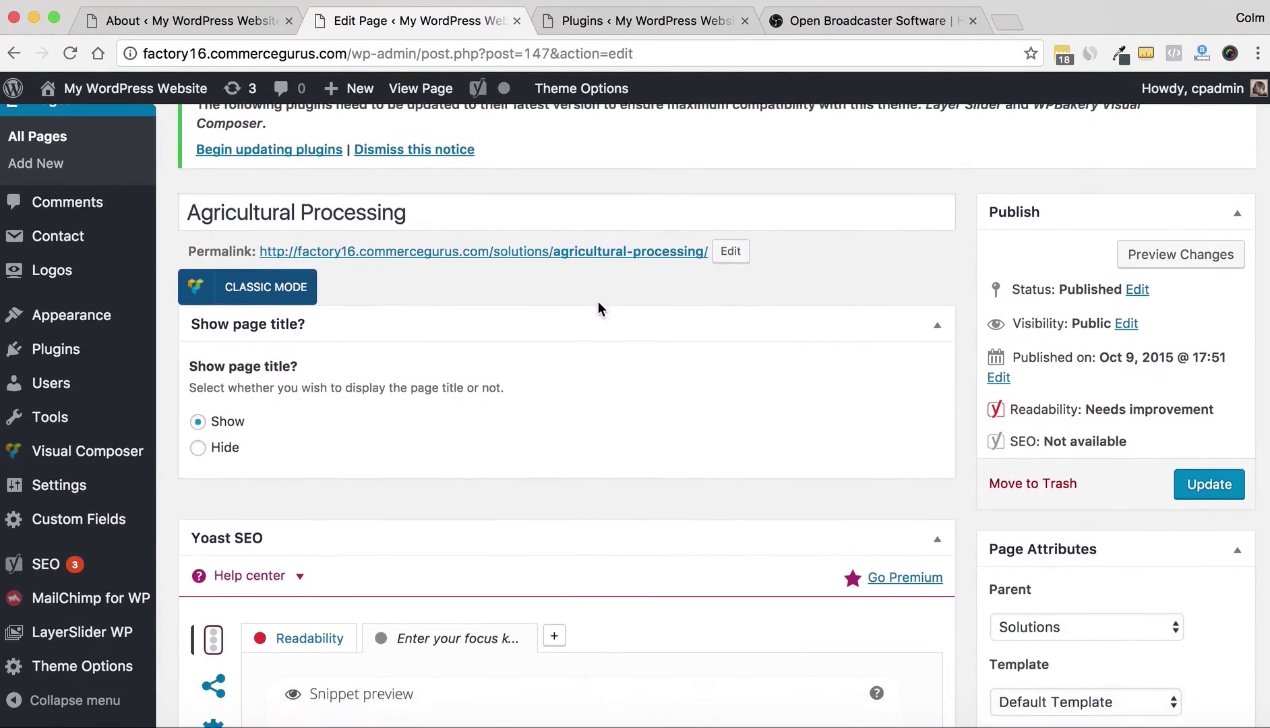
scroll(599, 302, up, 3)
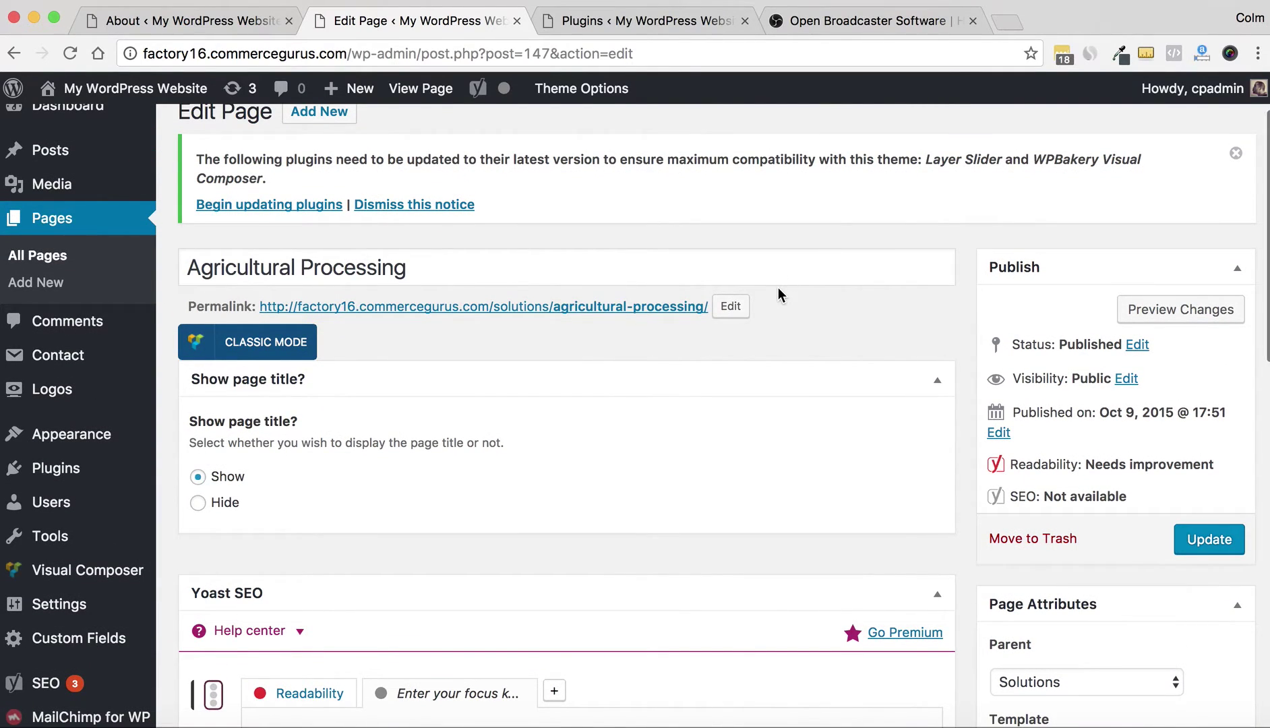
key(super+alt+j)
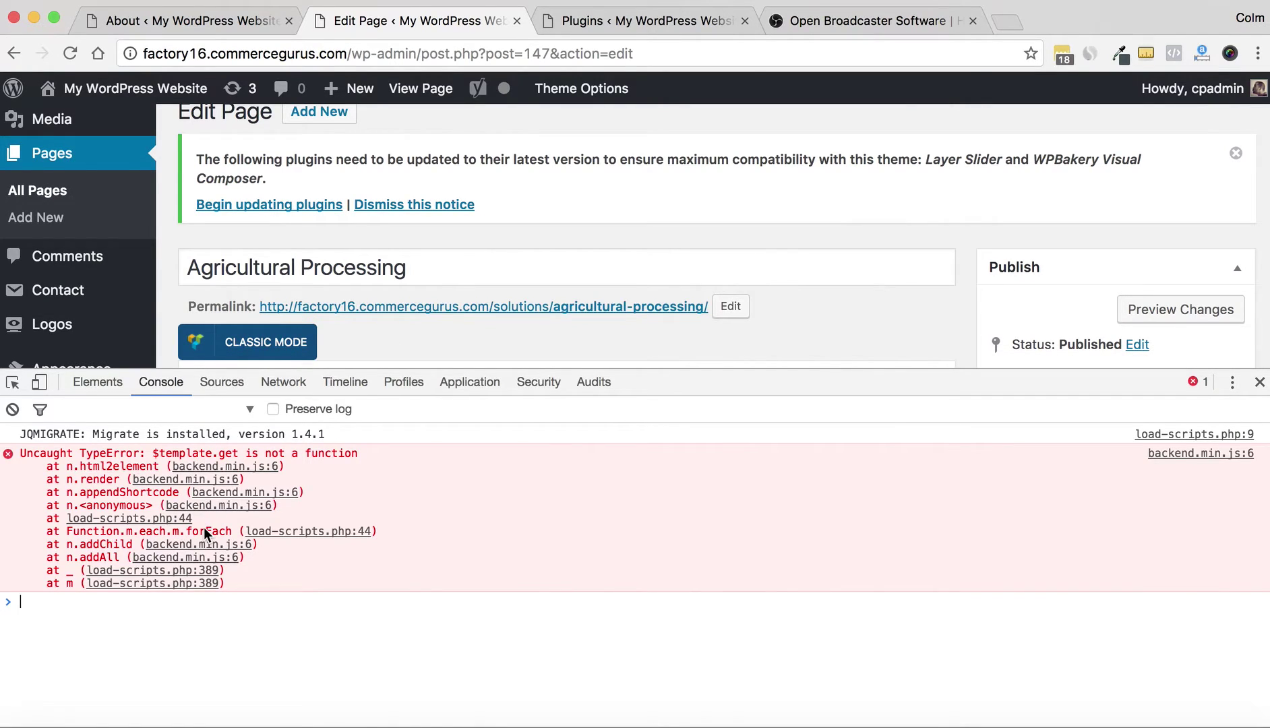
key(super+alt+j)
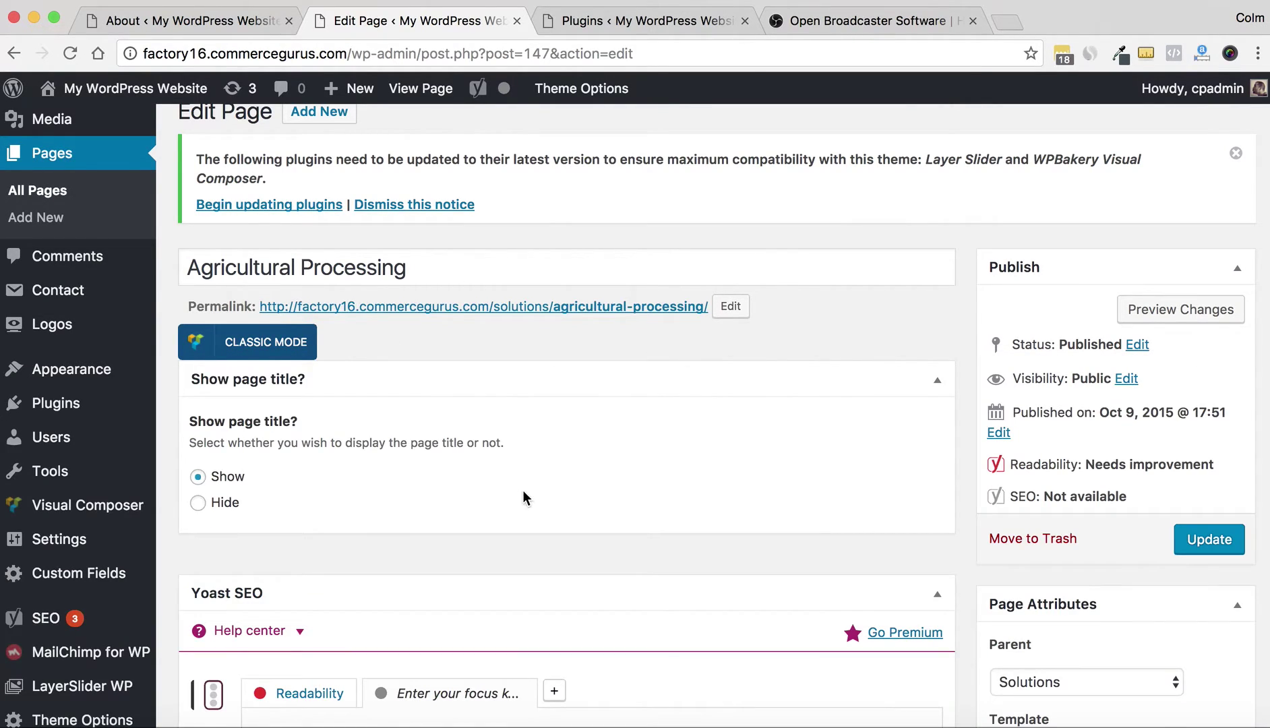
scroll(524, 497, down, 2)
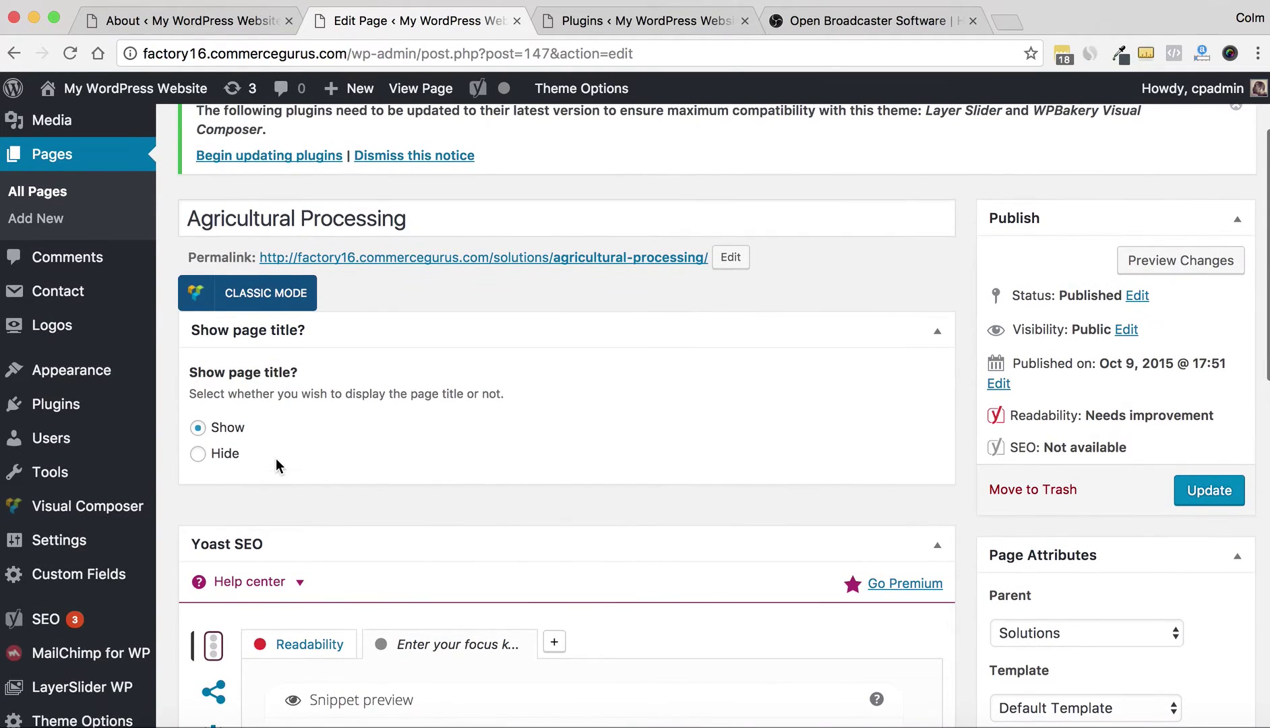
scroll(226, 426, up, 5)
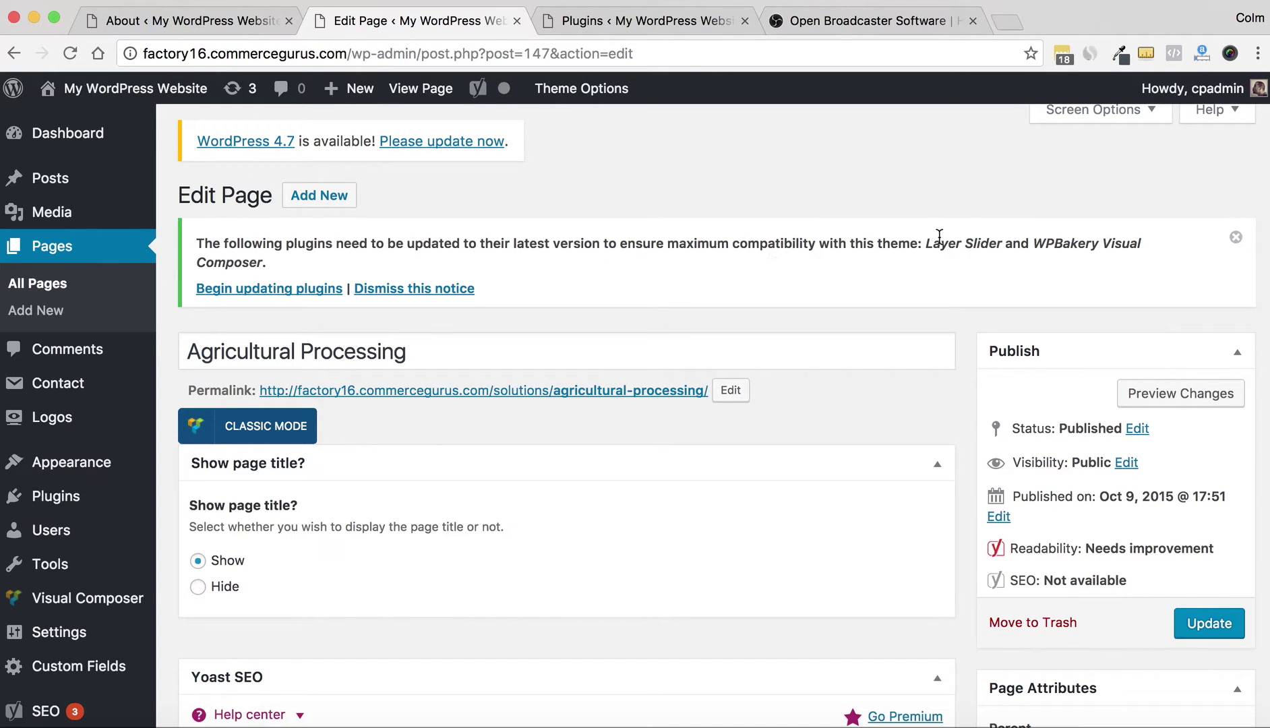
drag(926, 243, 645, 260)
Begin updating the theme's required plugins from the update notice
click(1035, 240)
click(645, 260)
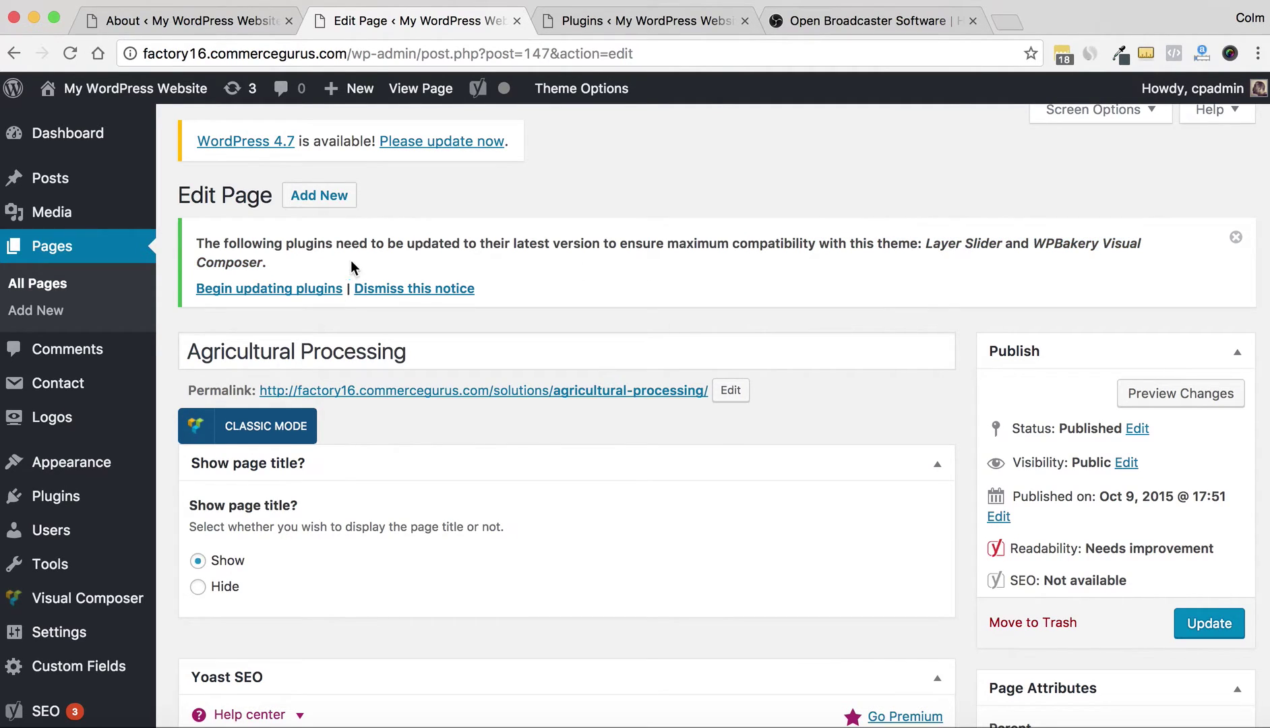
click(254, 292)
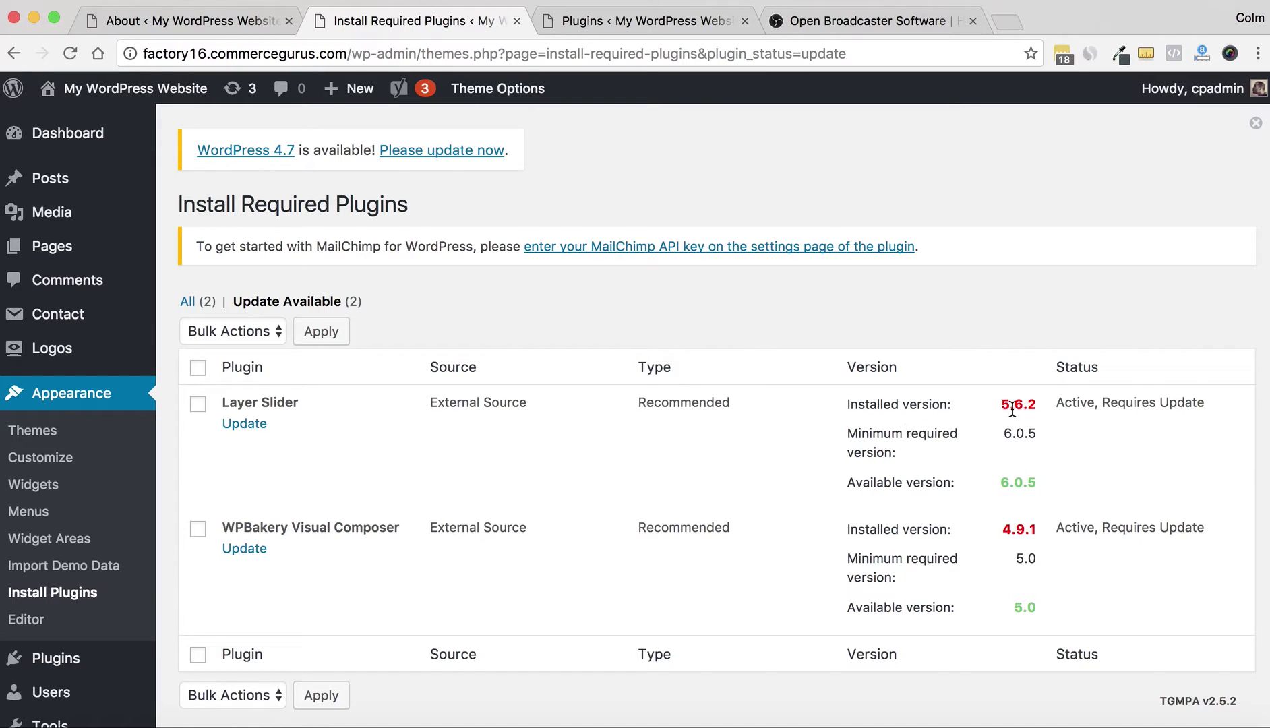
Review versions: Layer Slider 5.6.2 to 6.0.5, WPBakery Visual Composer 4.9.1 to 5.0
drag(1000, 403, 1038, 404)
drag(998, 482, 1028, 482)
click(1024, 482)
triple_click(1037, 531)
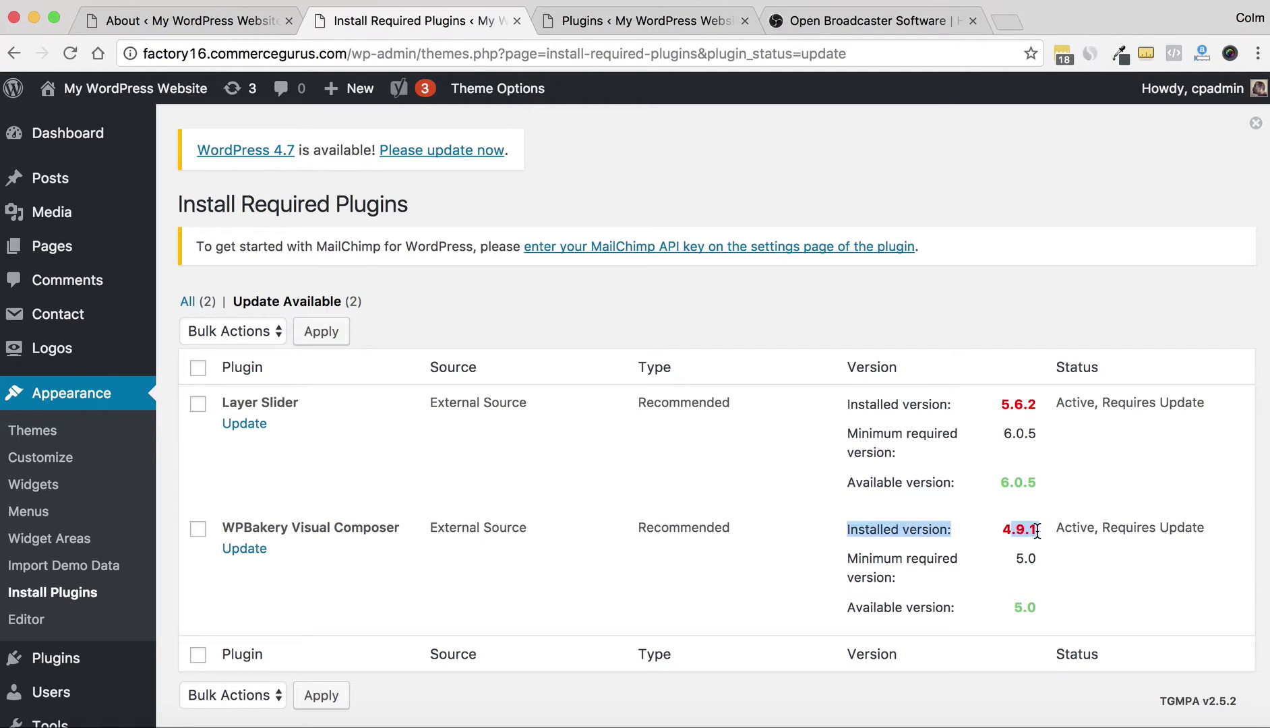
triple_click(1027, 560)
click(922, 583)
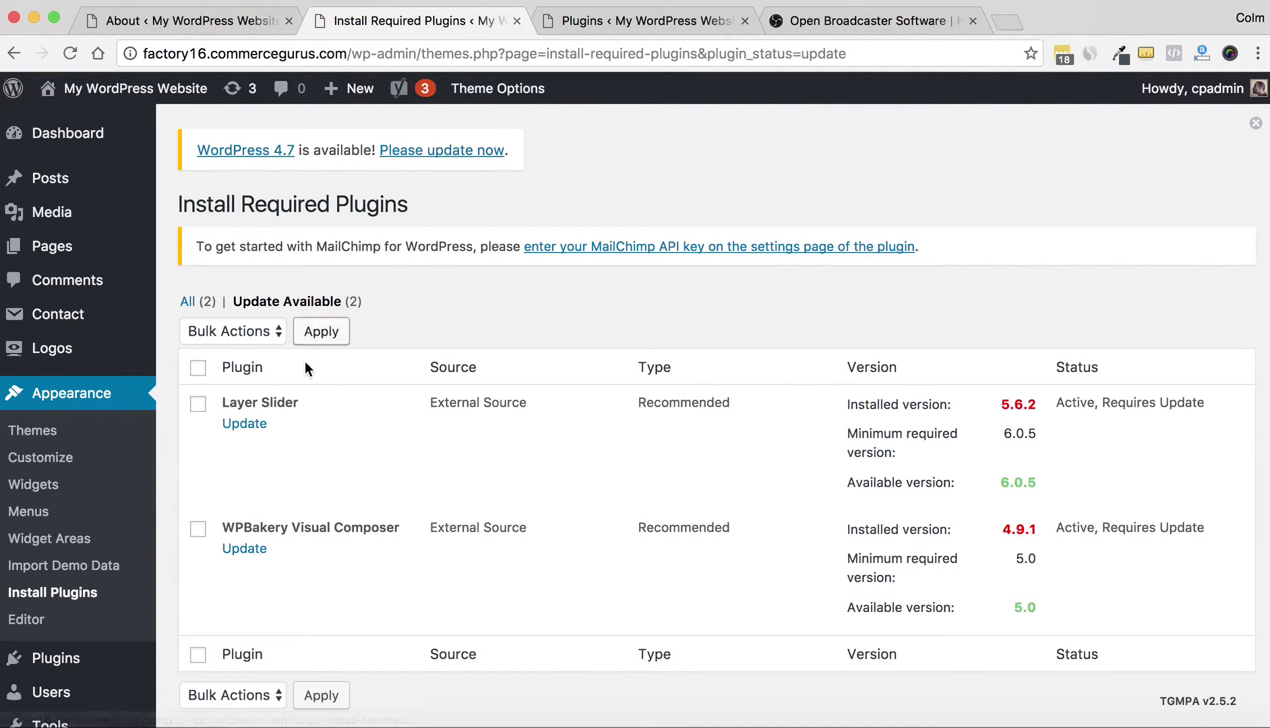
Dismiss the plugin update notice on the Themes page and reopen Appearance > Install Plugins
click(77, 428)
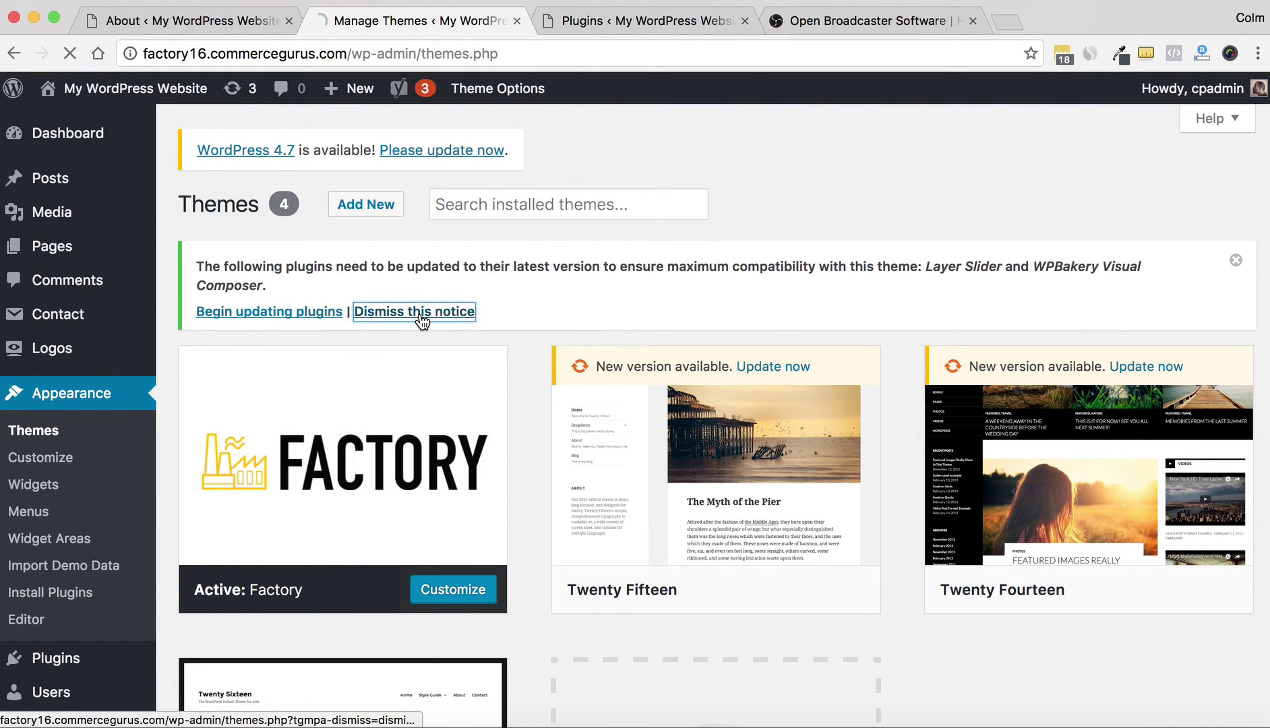
click(419, 313)
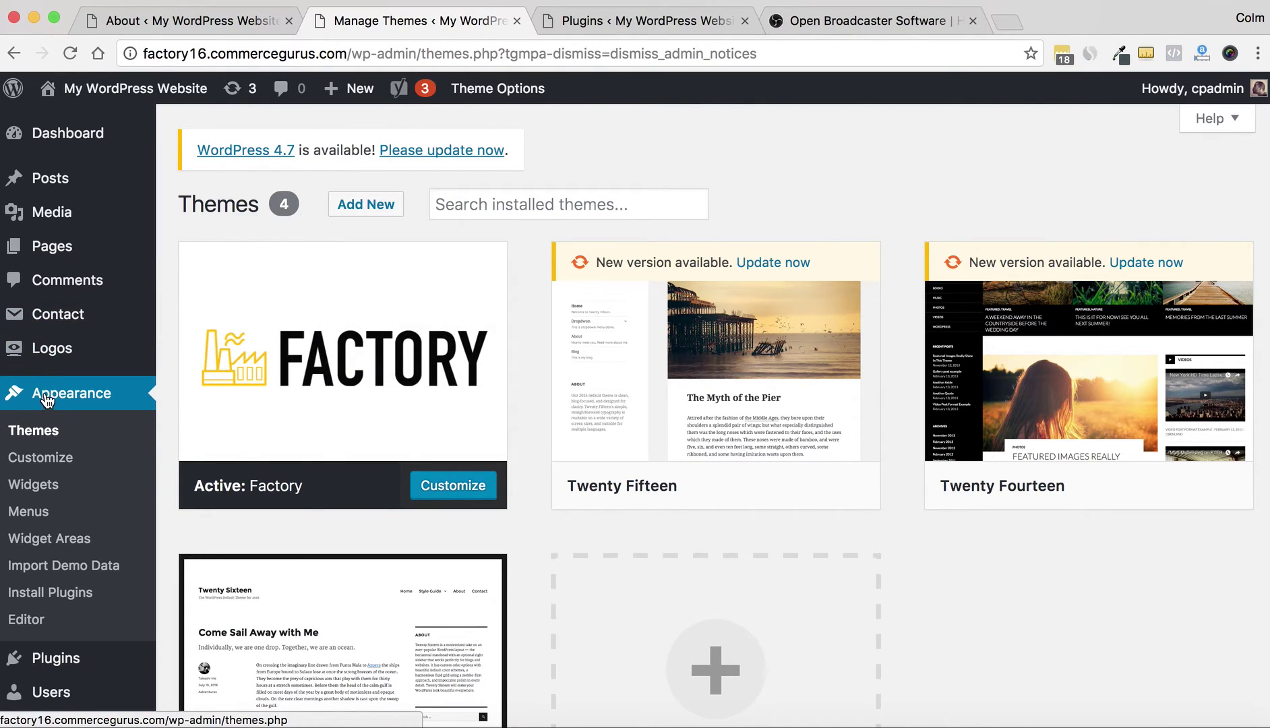
click(40, 599)
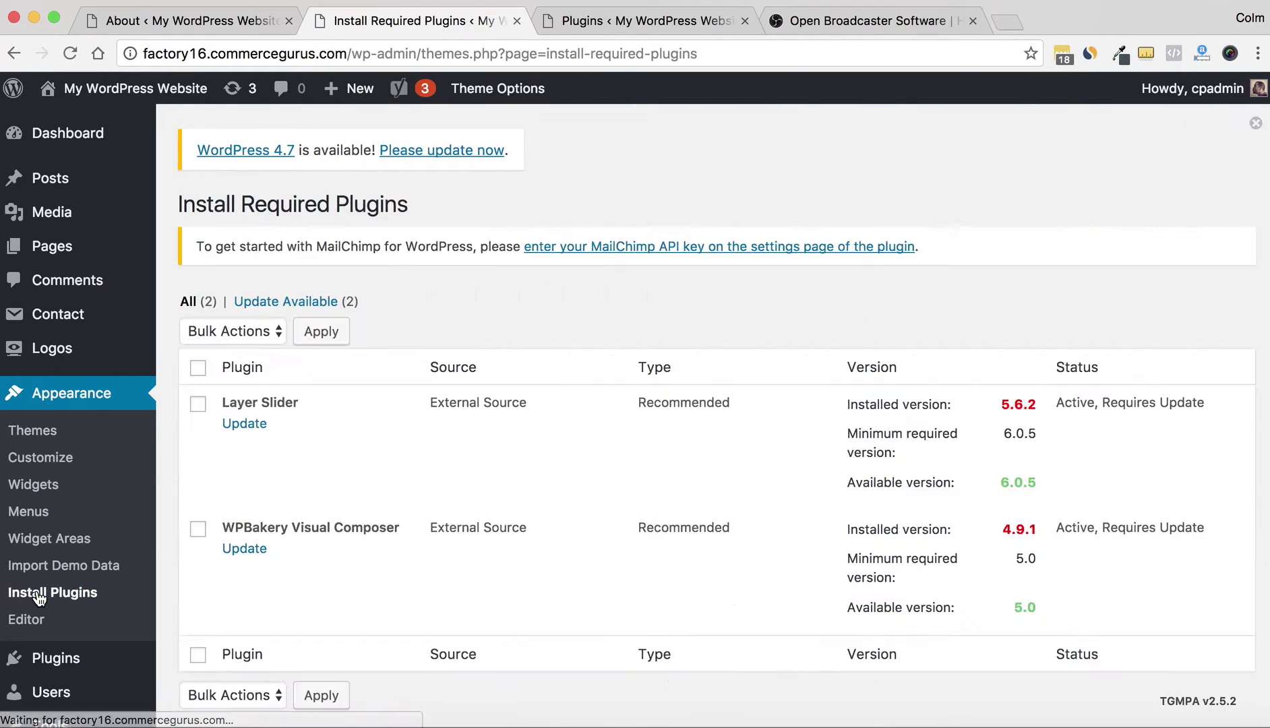
scroll(441, 439, down, 2)
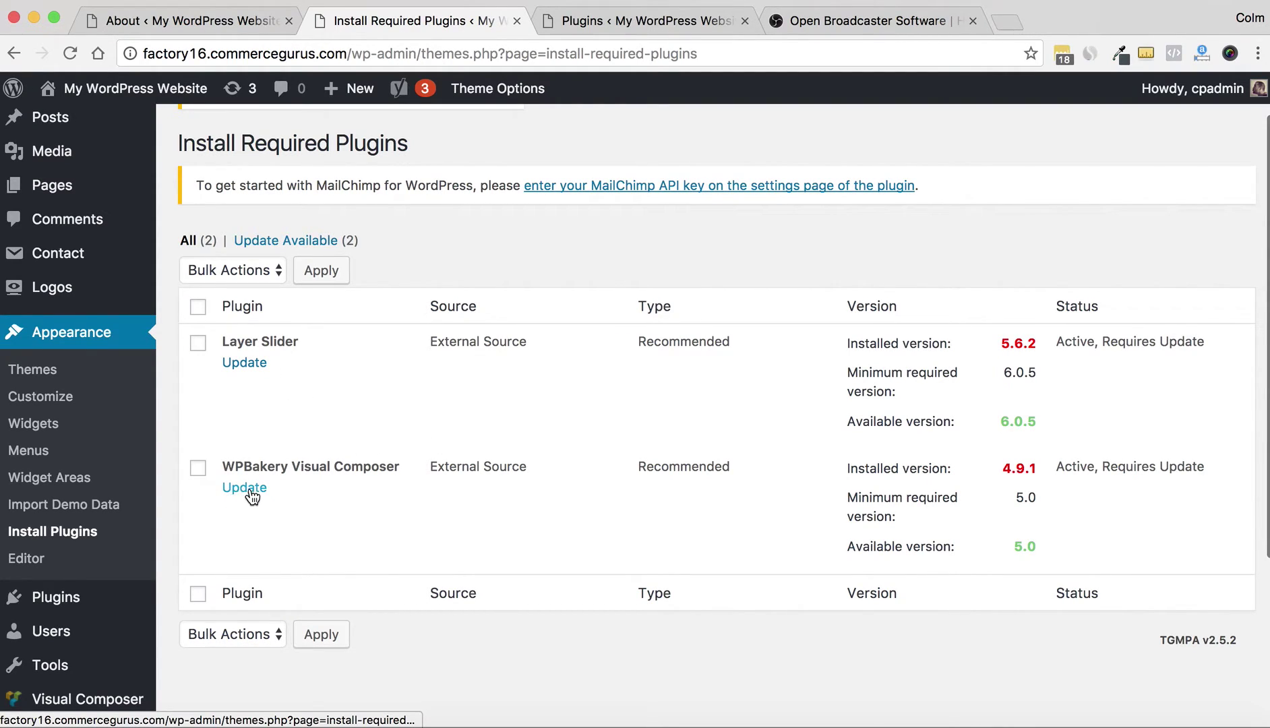
Update WPBakery Visual Composer on its own and let it reactivate
click(198, 307)
click(234, 265)
click(234, 260)
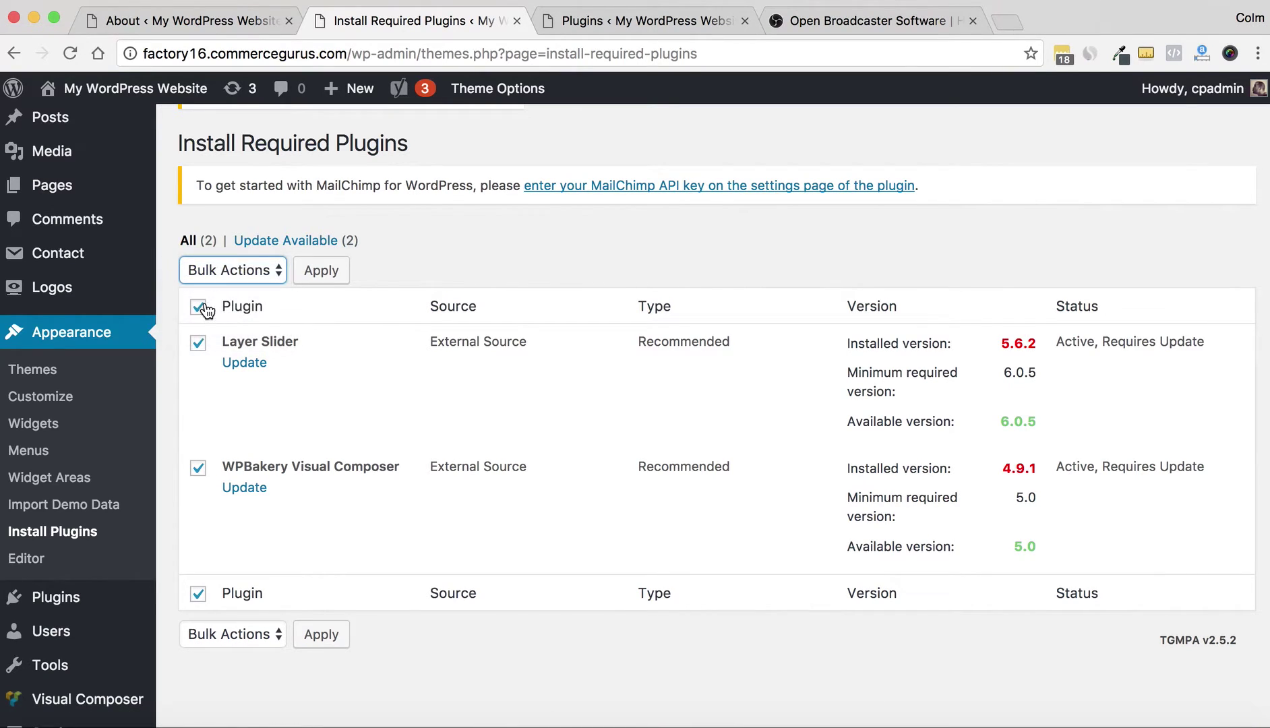
click(202, 313)
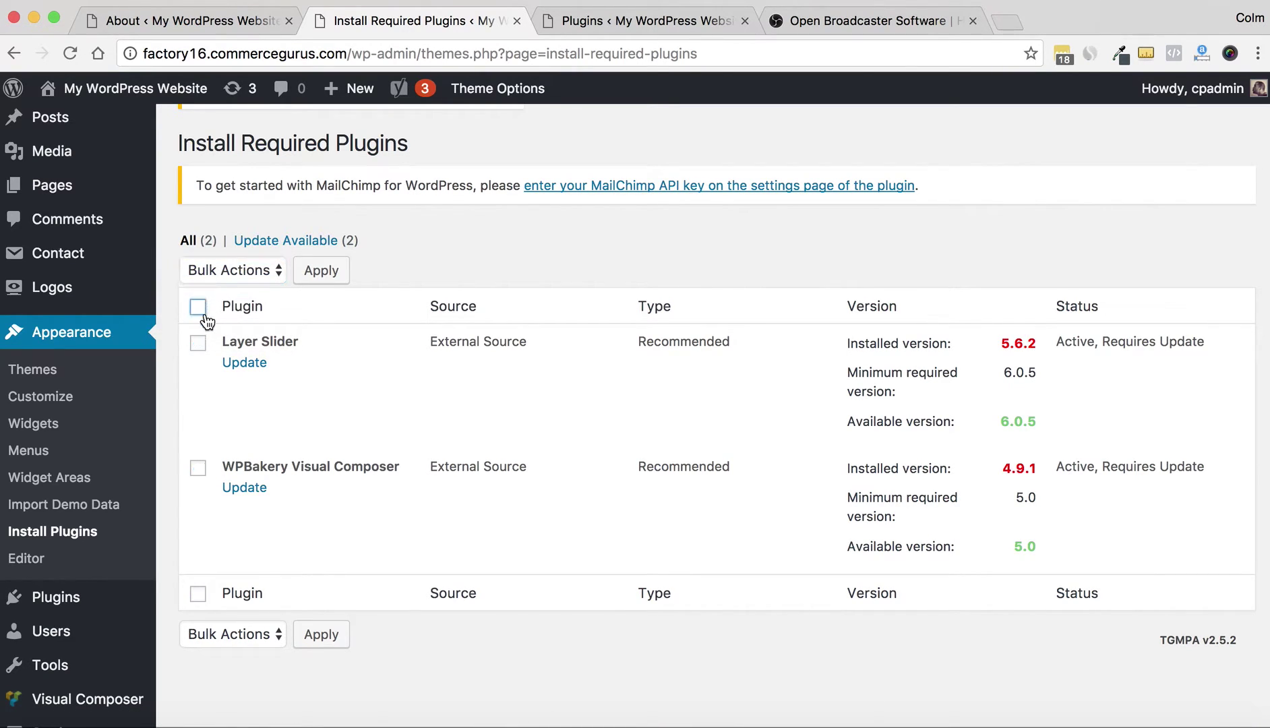
click(244, 487)
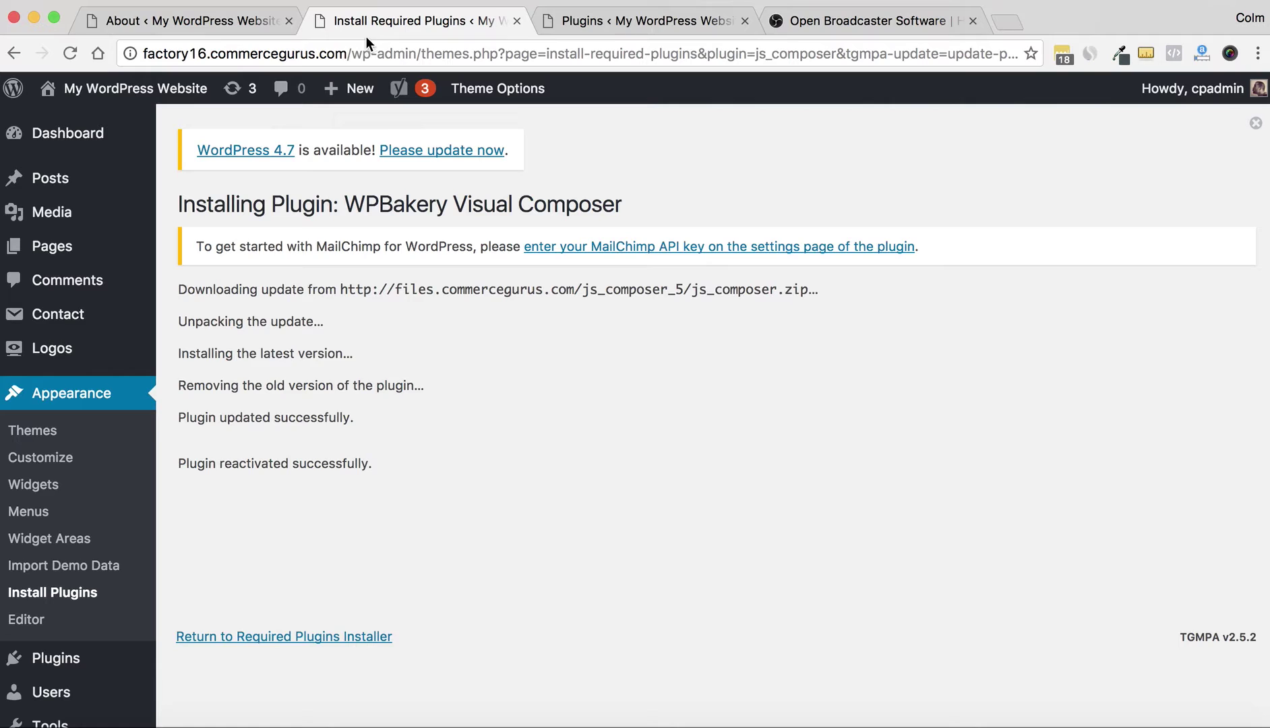
mouse_move(97, 120)
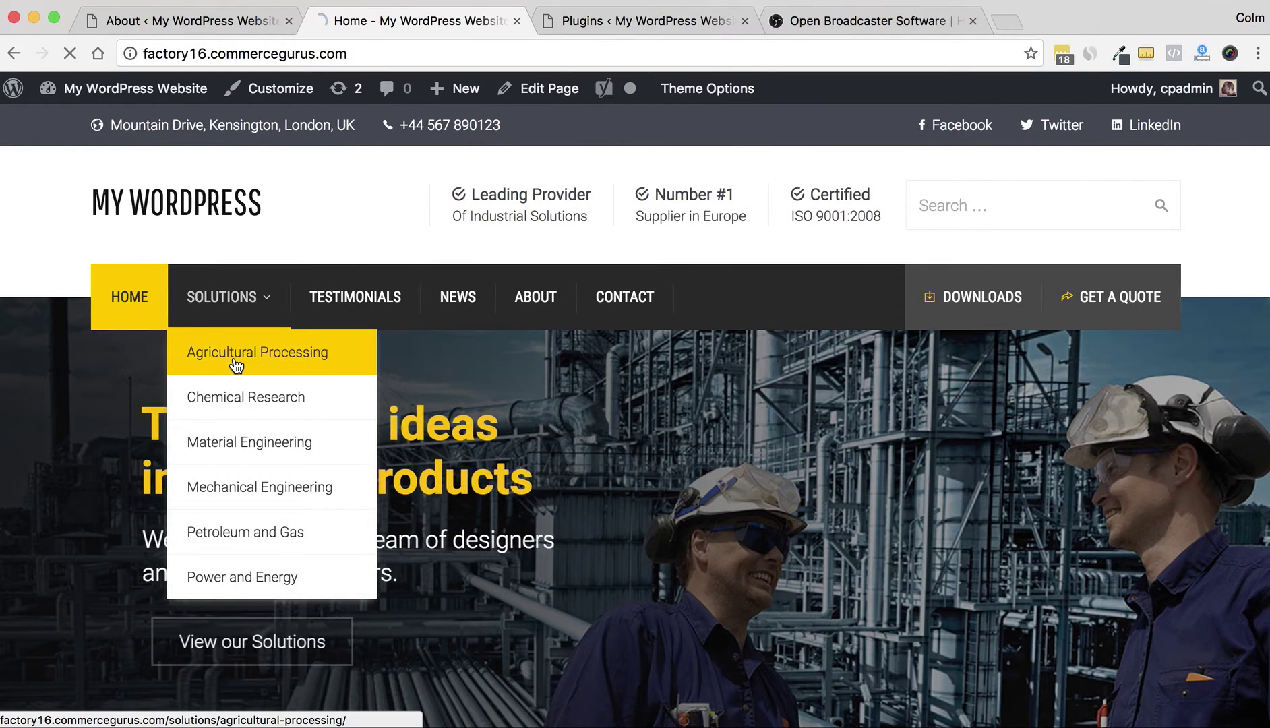
Open the live Agricultural Processing page in the page editor with the updated Visual Composer
click(236, 352)
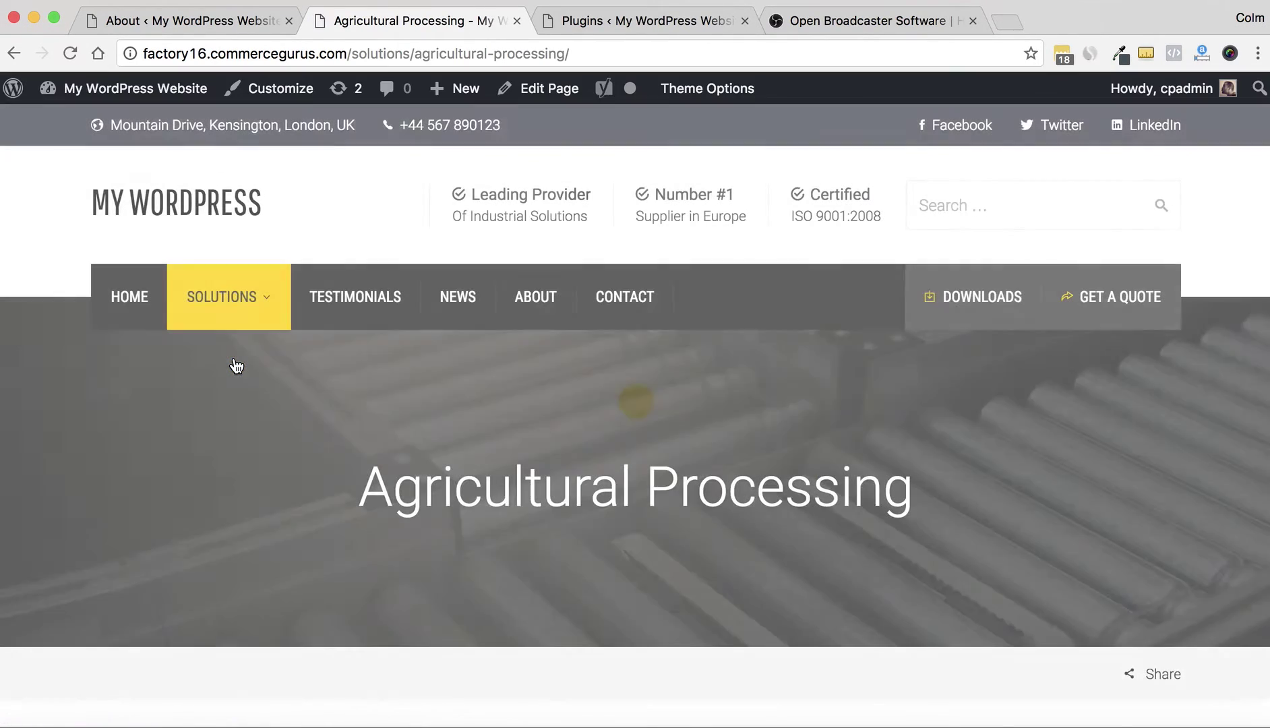
click(532, 91)
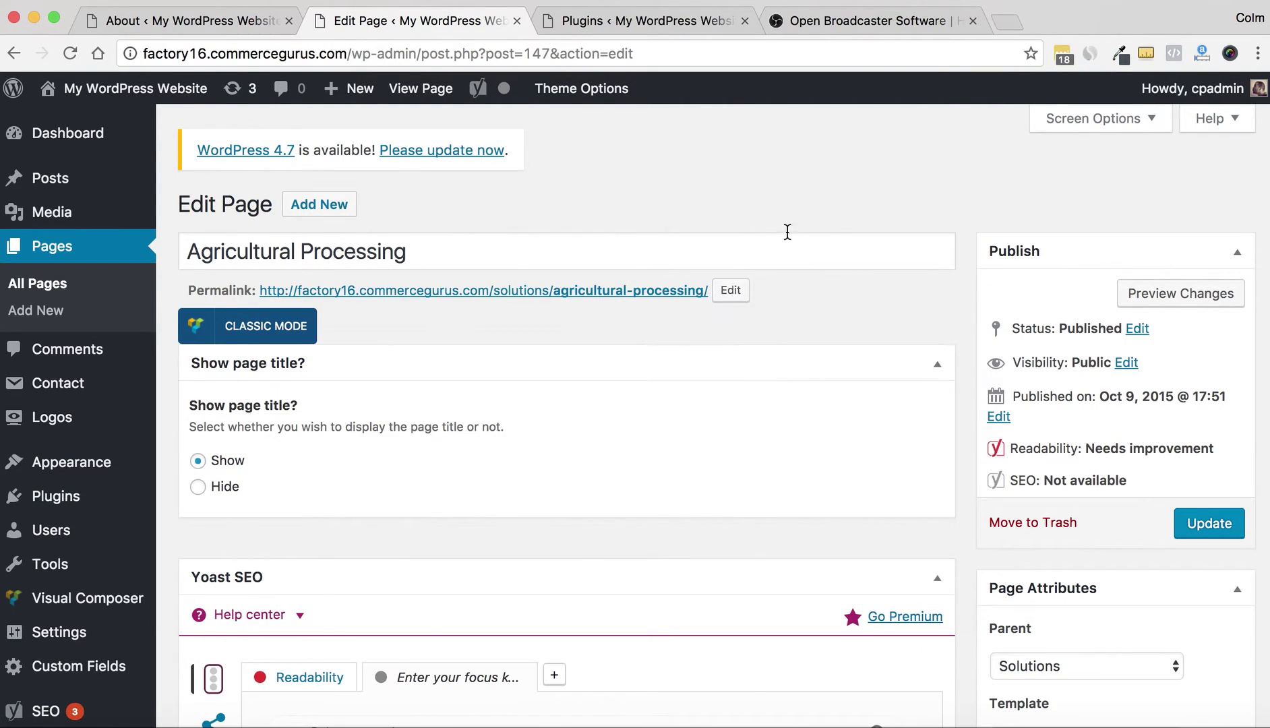
scroll(792, 228, down, 8)
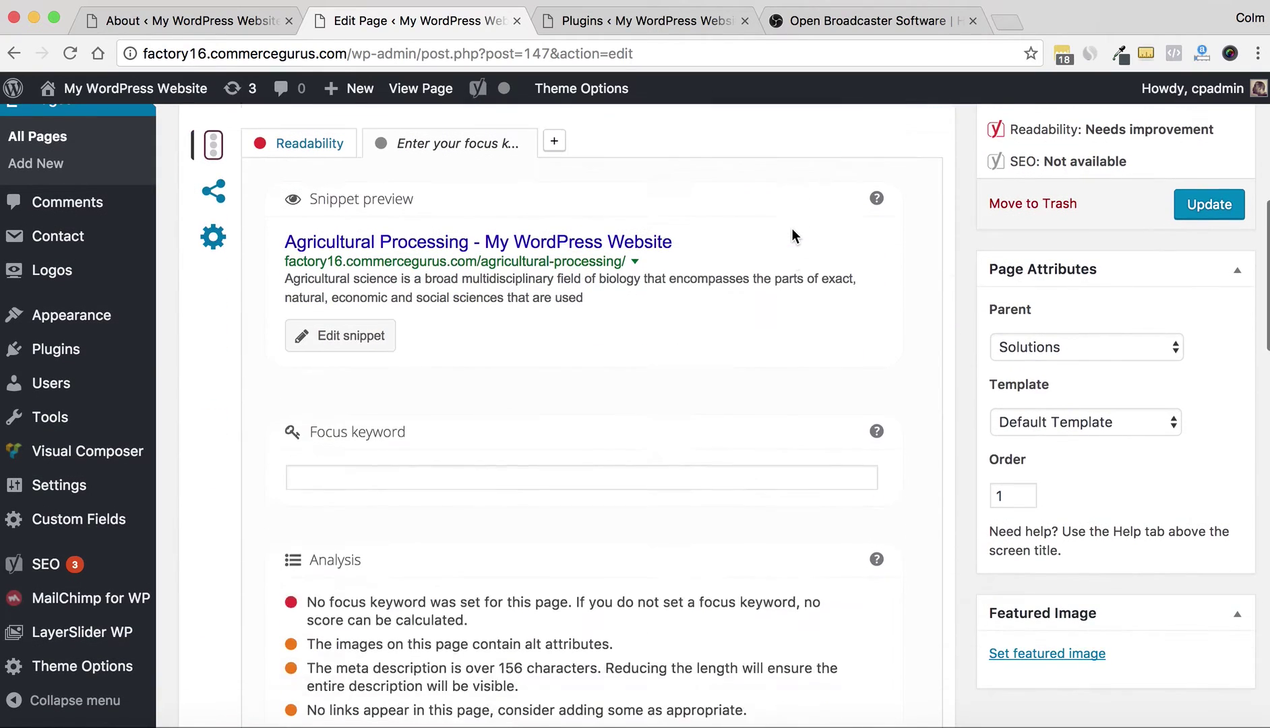
scroll(792, 228, up, 8)
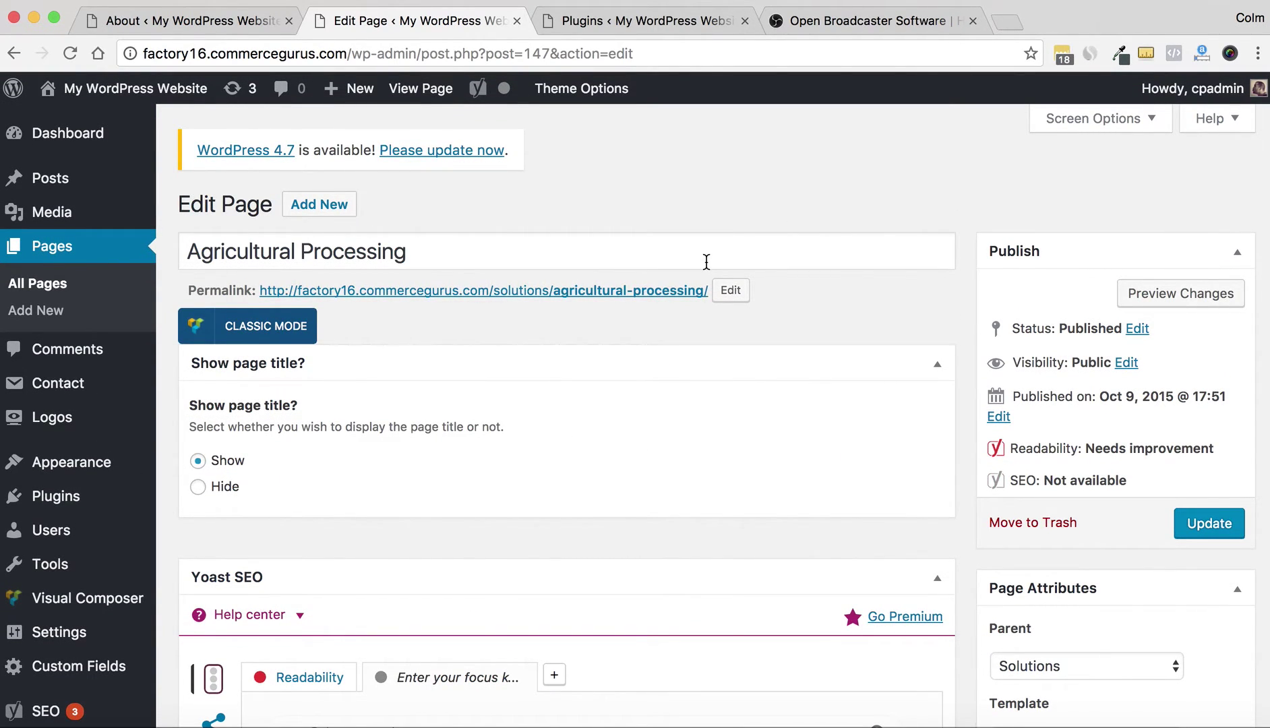
Switch to another window with Super+Tab and operate along the top screen edge
key(super+Tab)
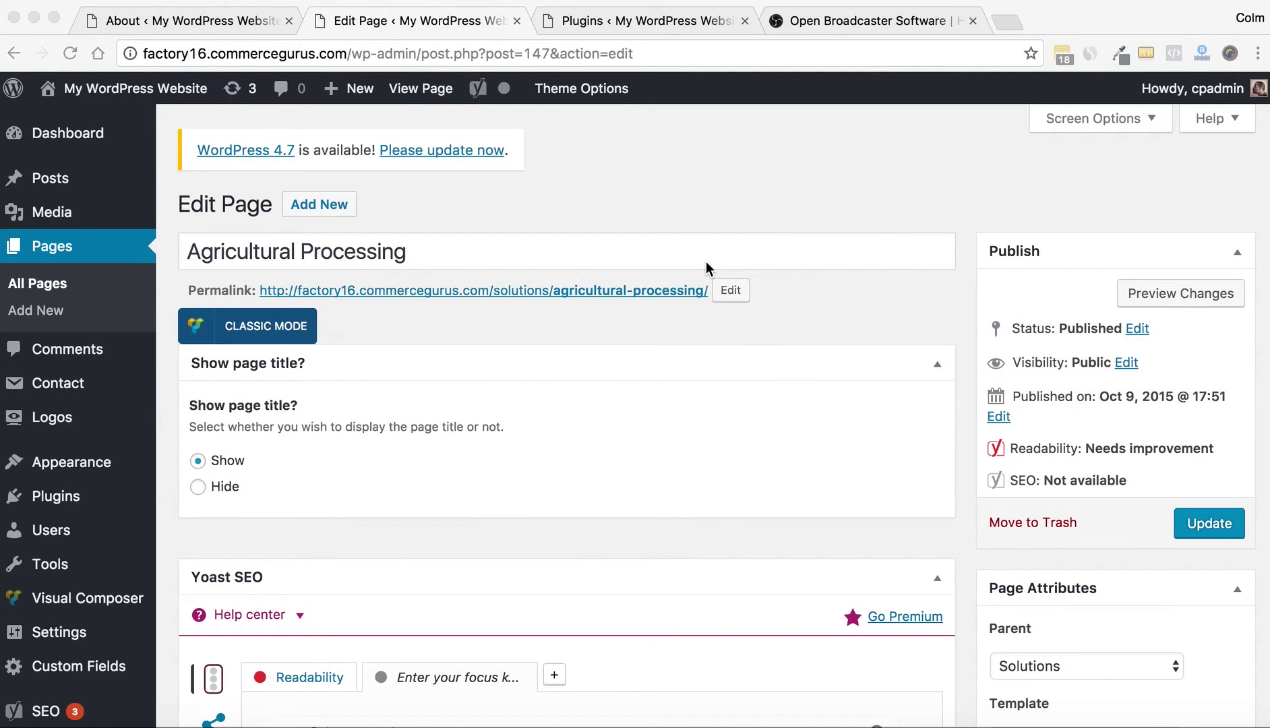
click(202, 0)
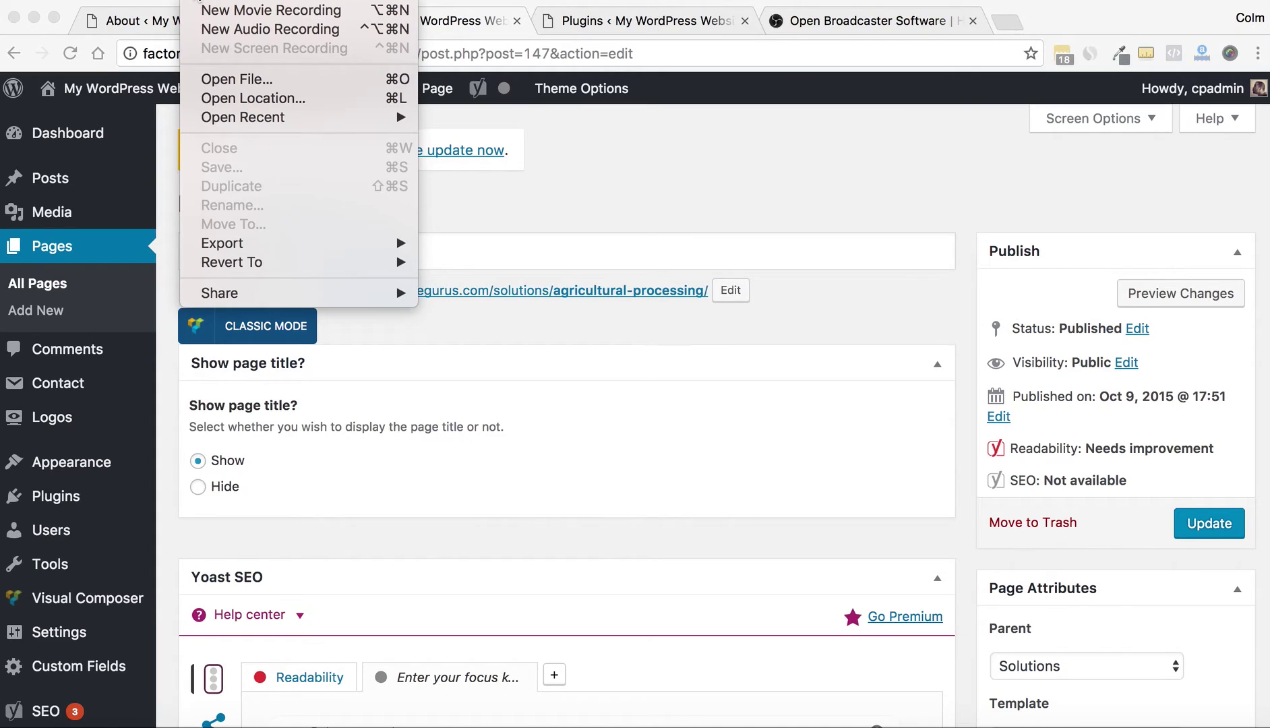
click(199, 1)
click(169, 0)
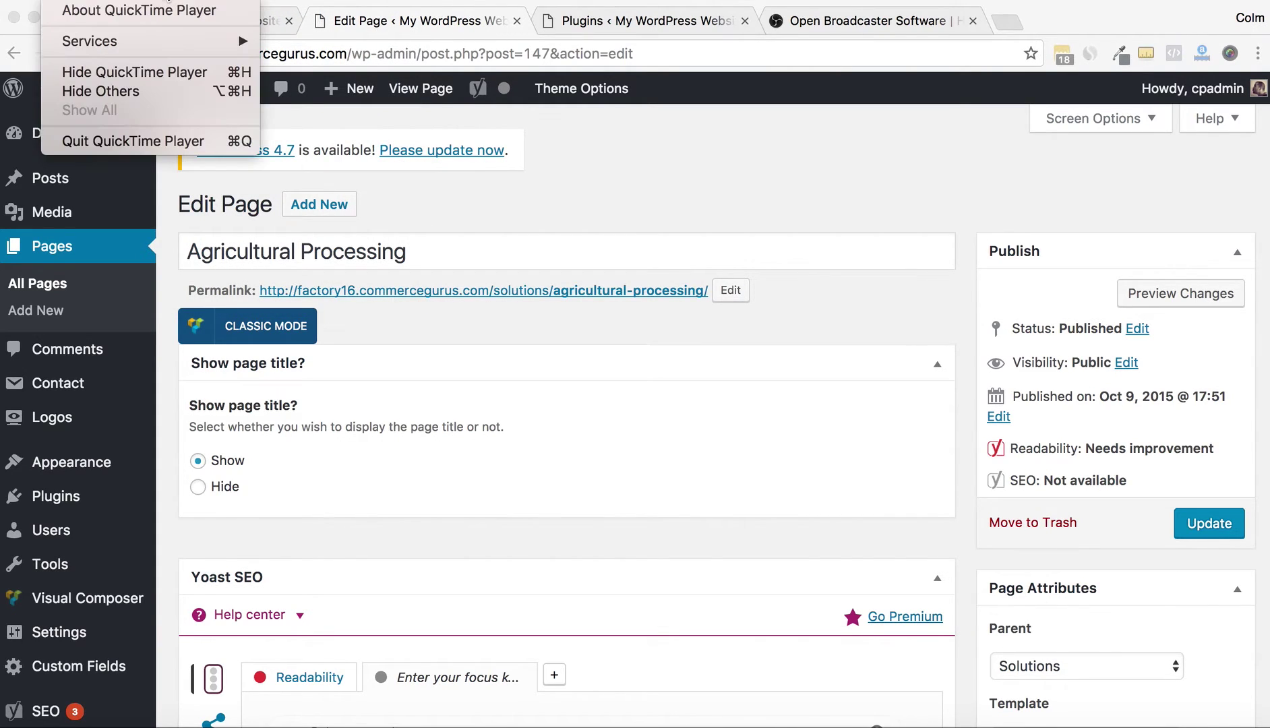
click(169, 0)
click(202, 0)
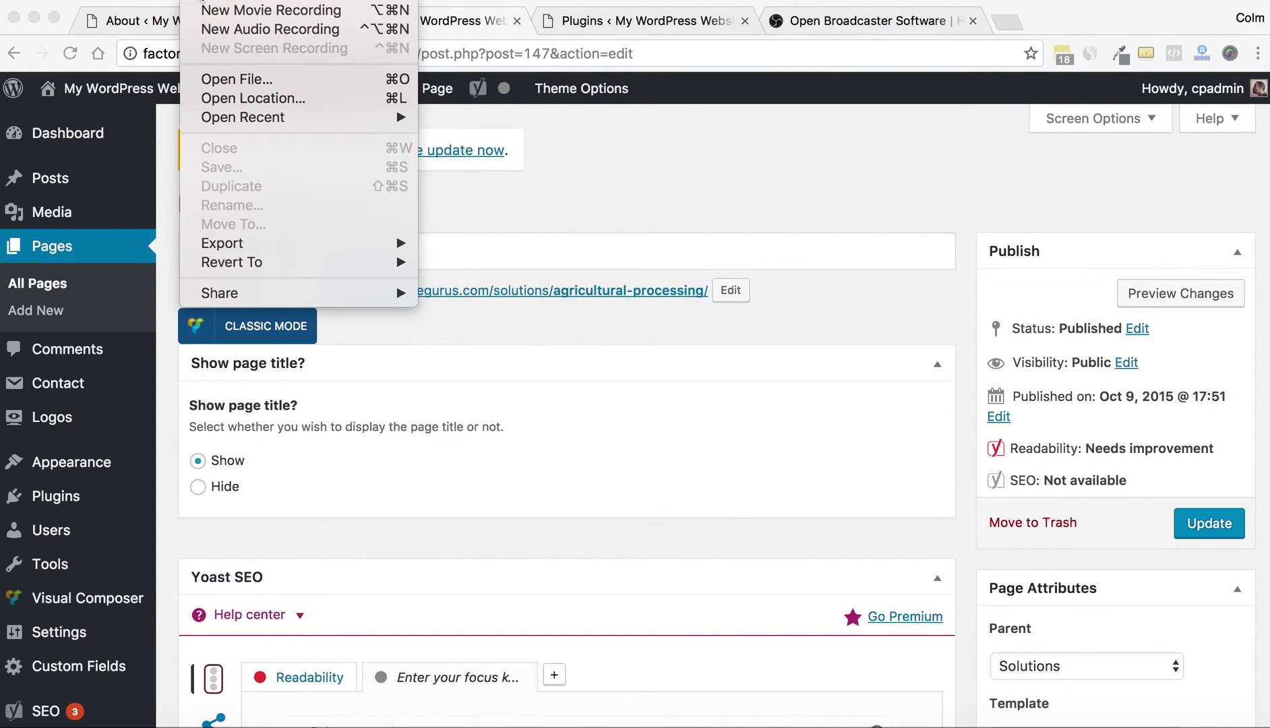
click(203, 1)
mouse_move(625, 388)
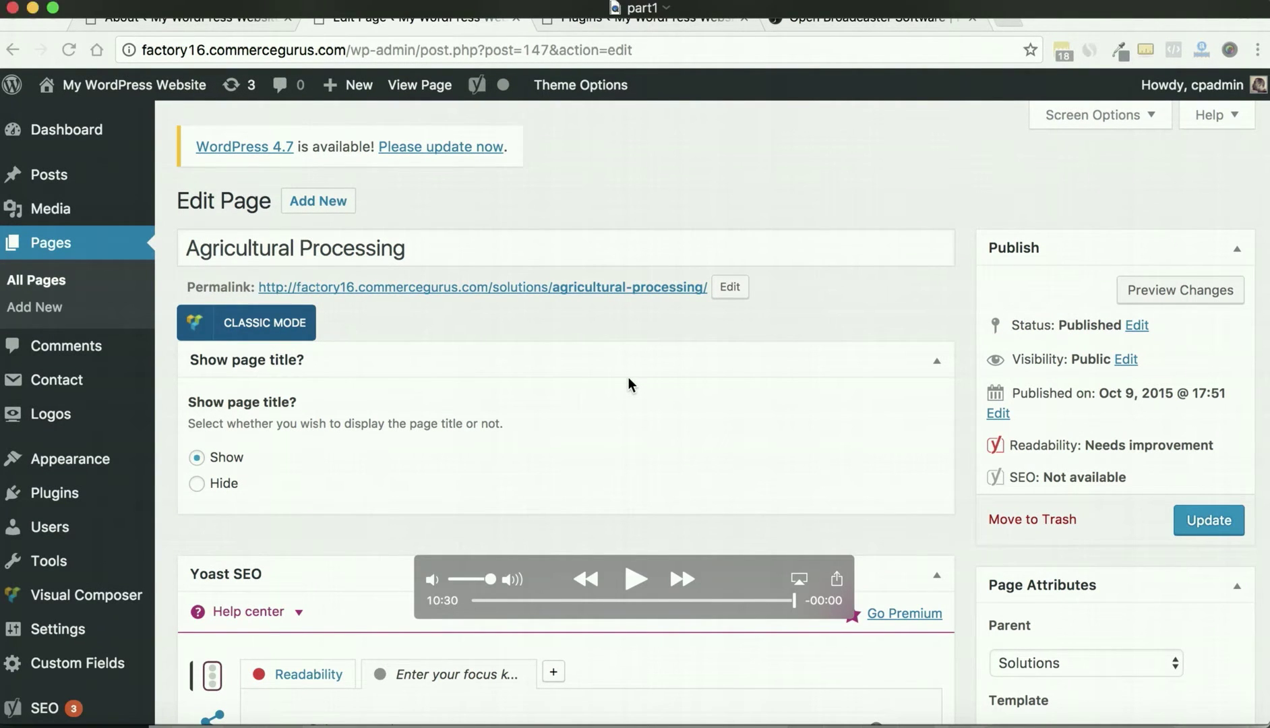
key(super+Tab)
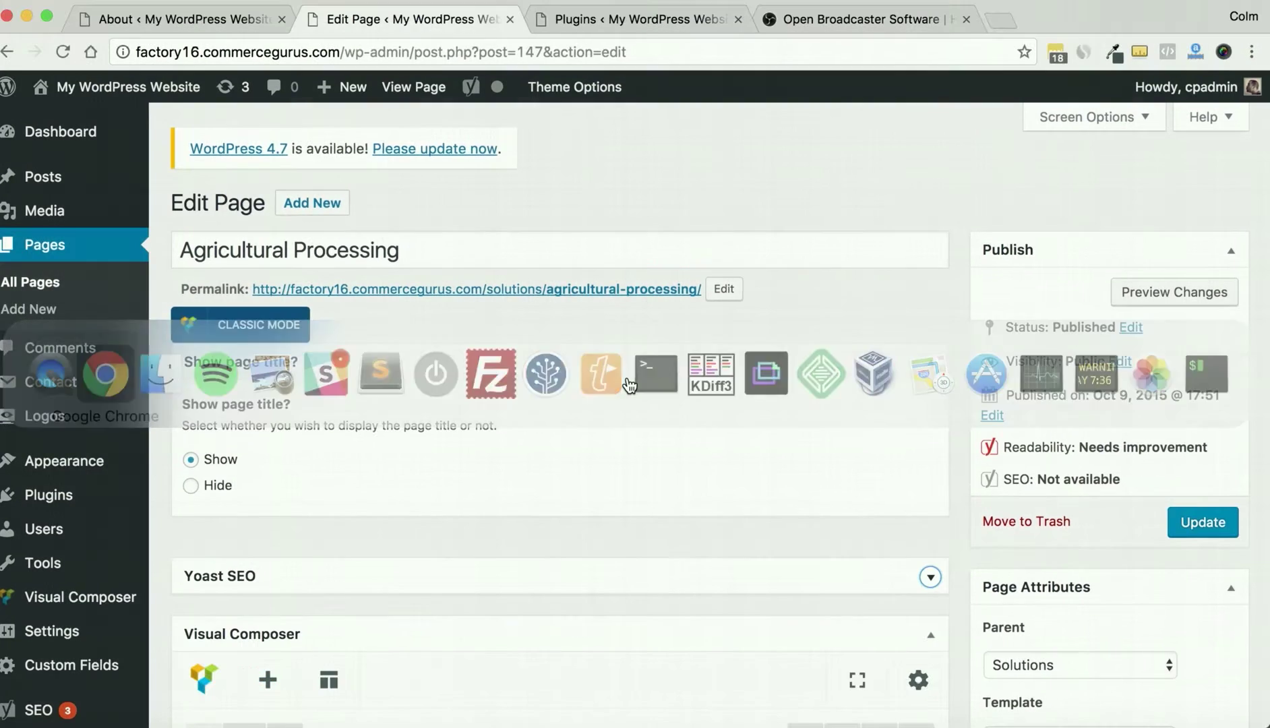
scroll(620, 425, down, 10)
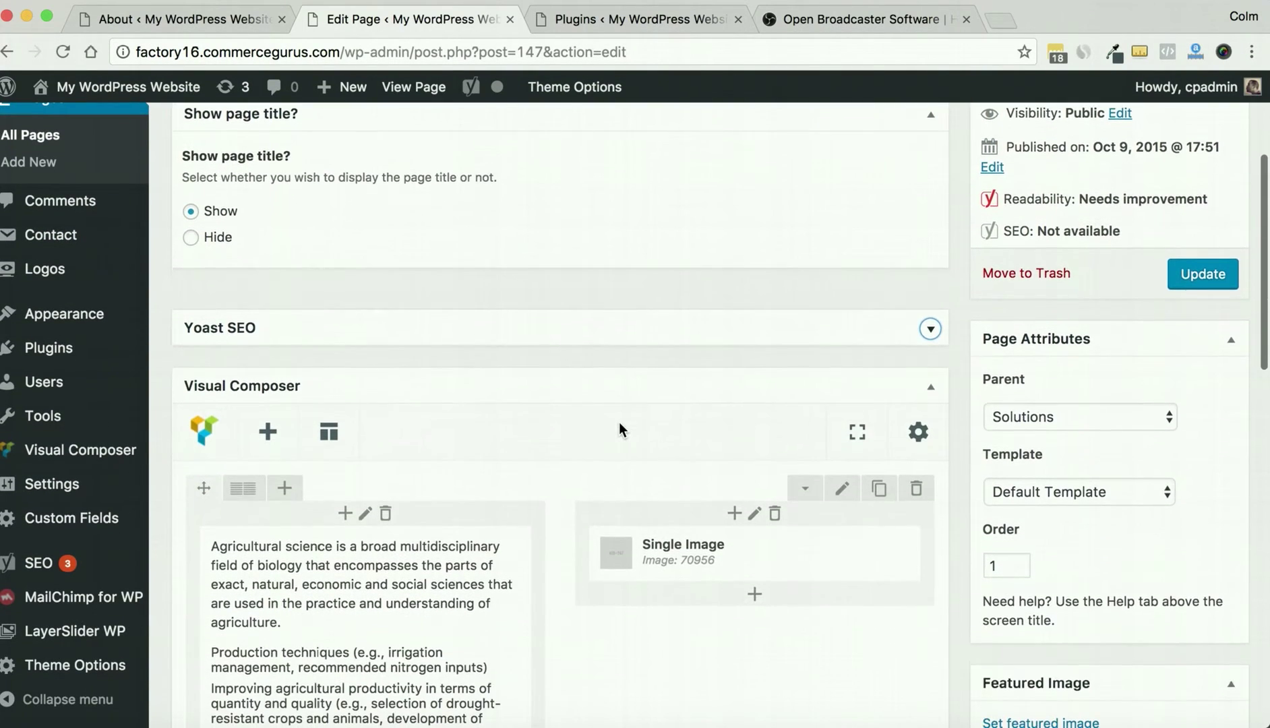
scroll(619, 424, up, 8)
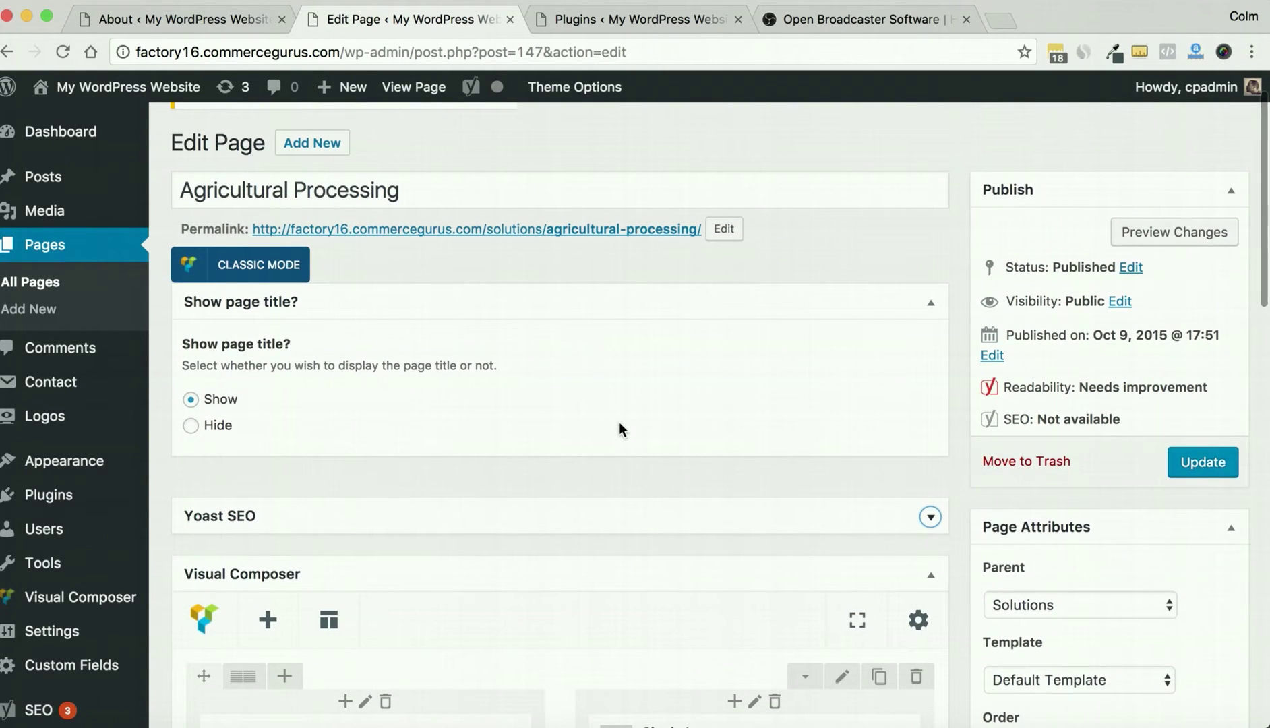
scroll(625, 438, down, 2)
scroll(624, 438, down, 4)
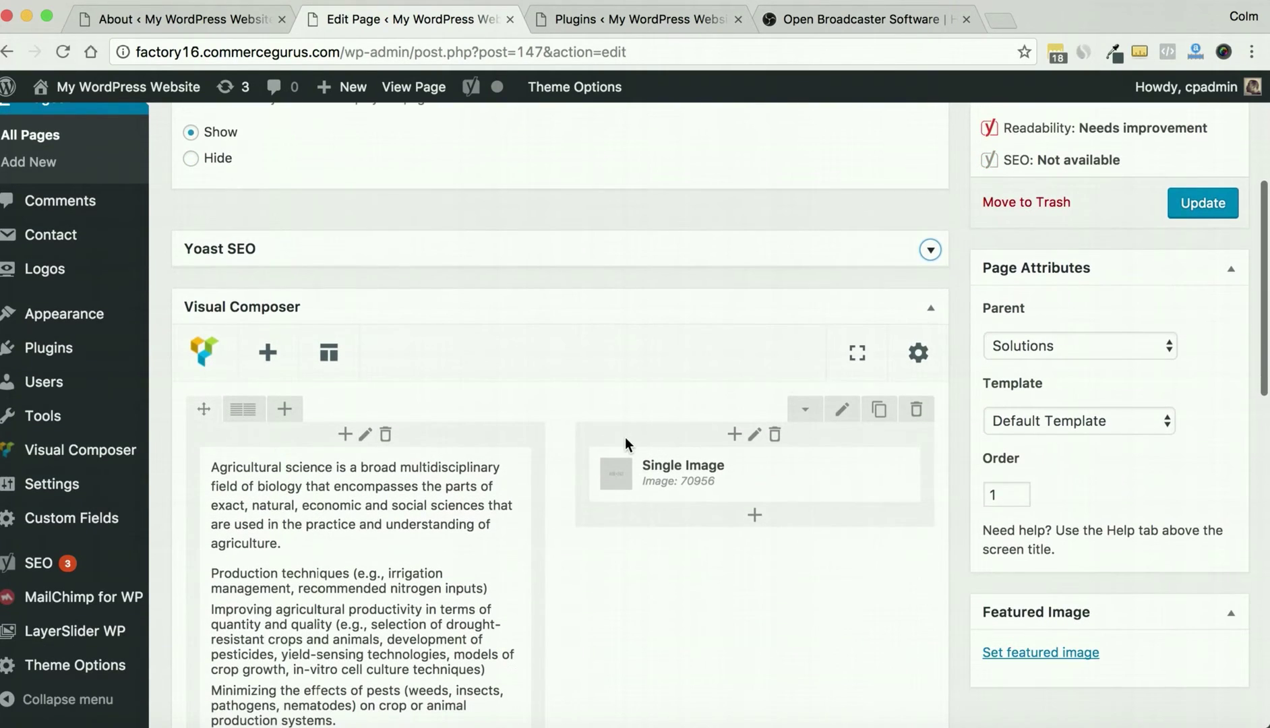
key(super+alt+j)
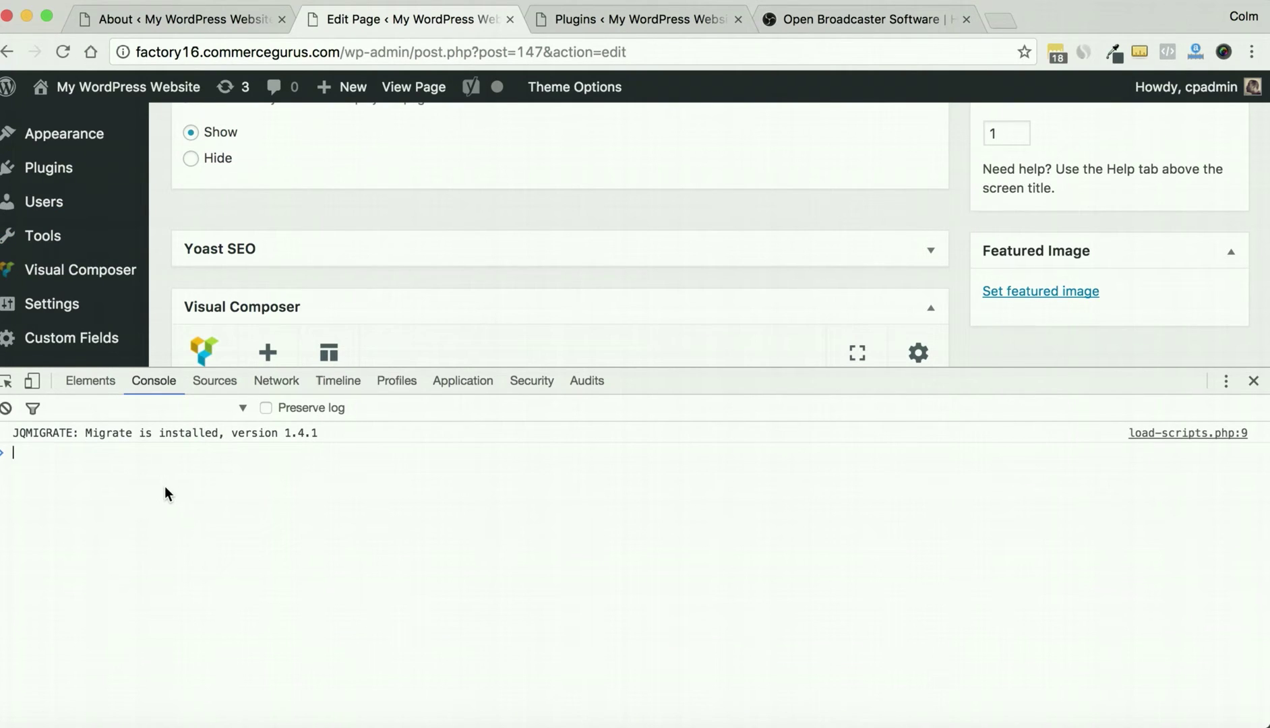
key(super+alt+j)
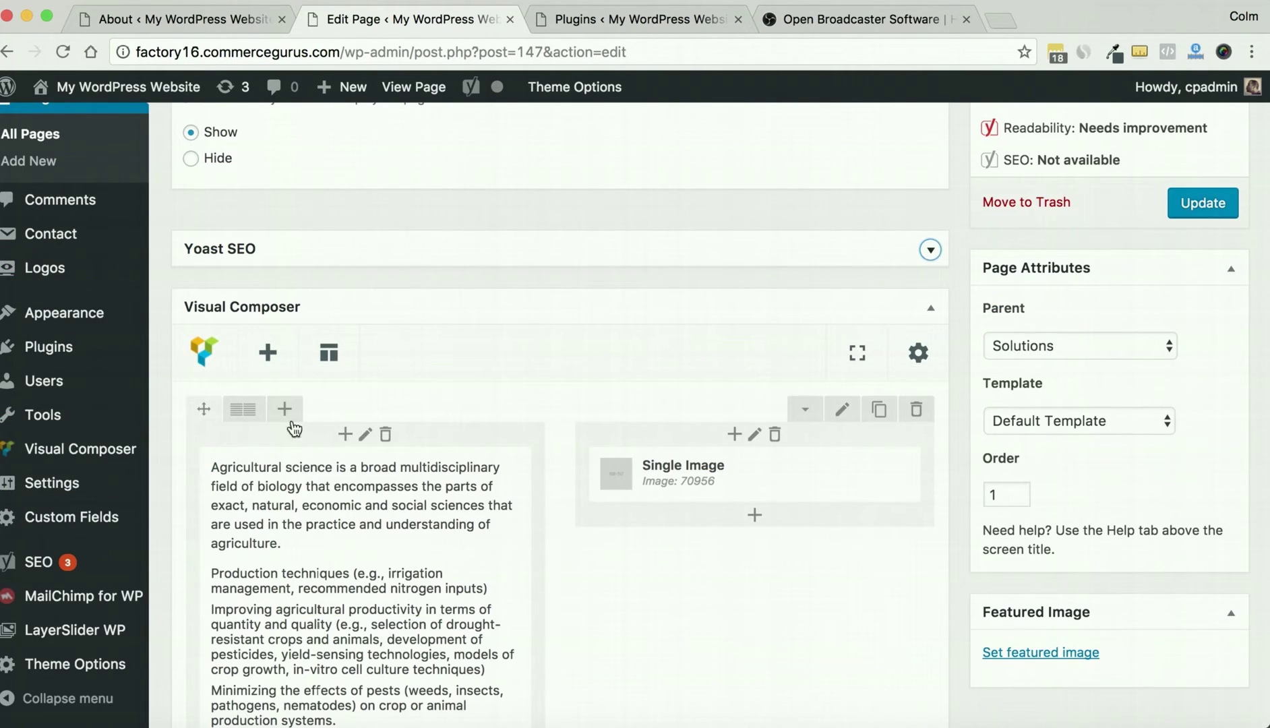
scroll(397, 385, up, 2)
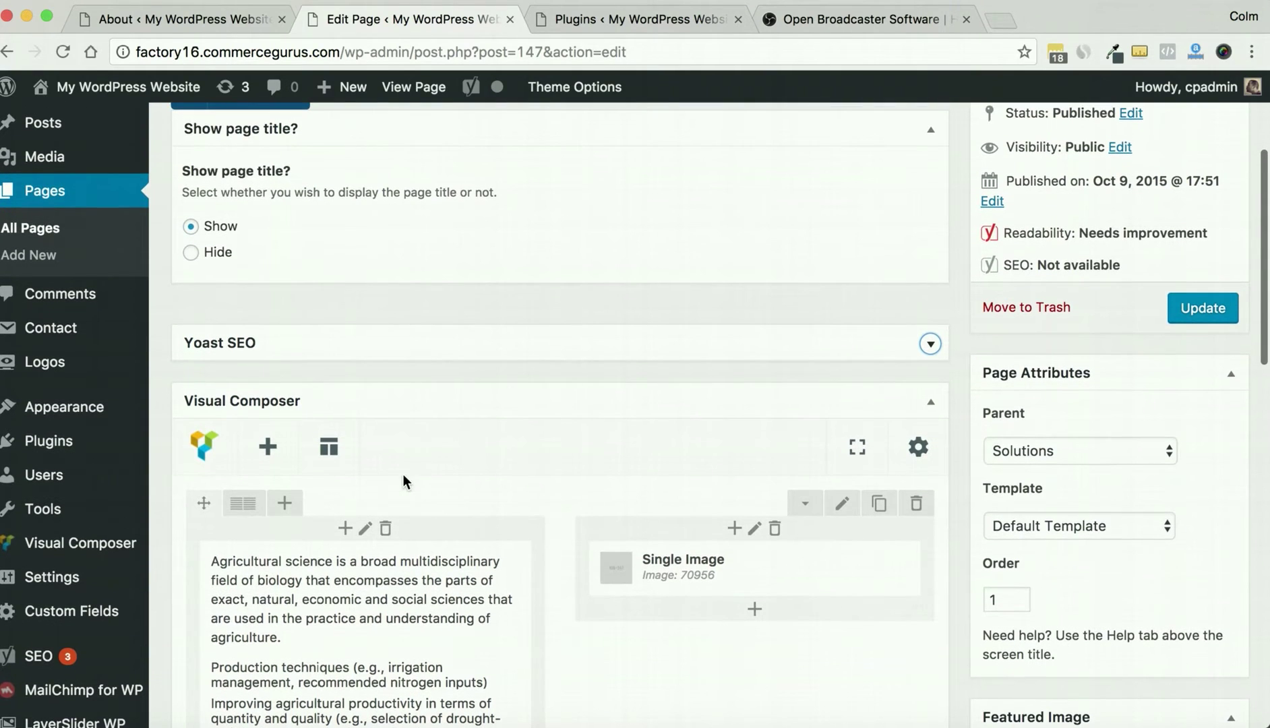
scroll(404, 474, down, 6)
click(380, 391)
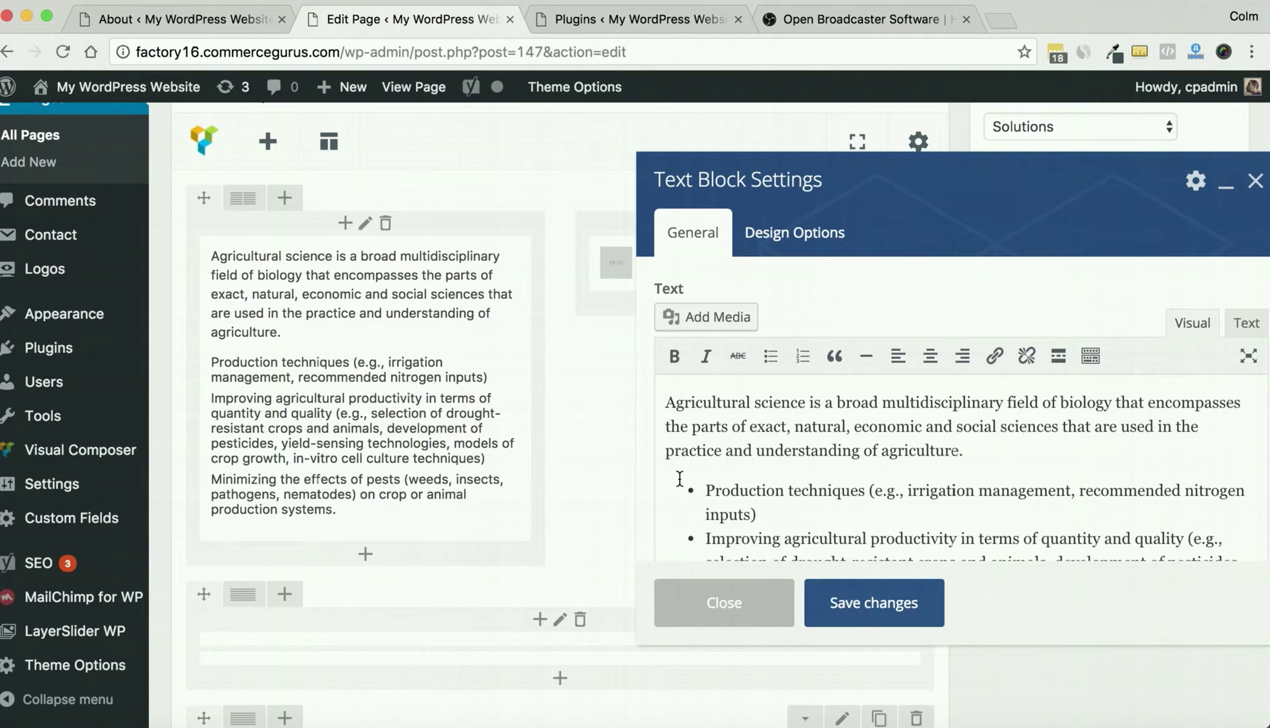
click(722, 600)
scroll(484, 374, up, 2)
scroll(483, 374, up, 6)
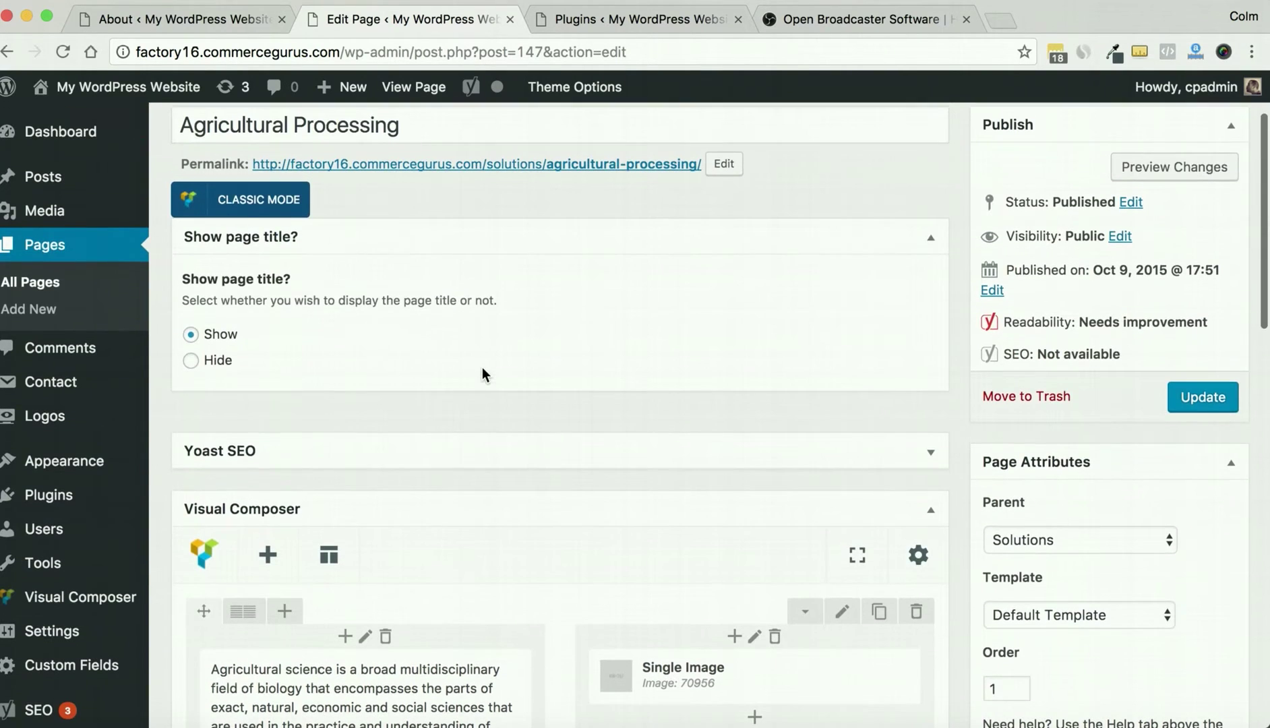
scroll(778, 476, down, 15)
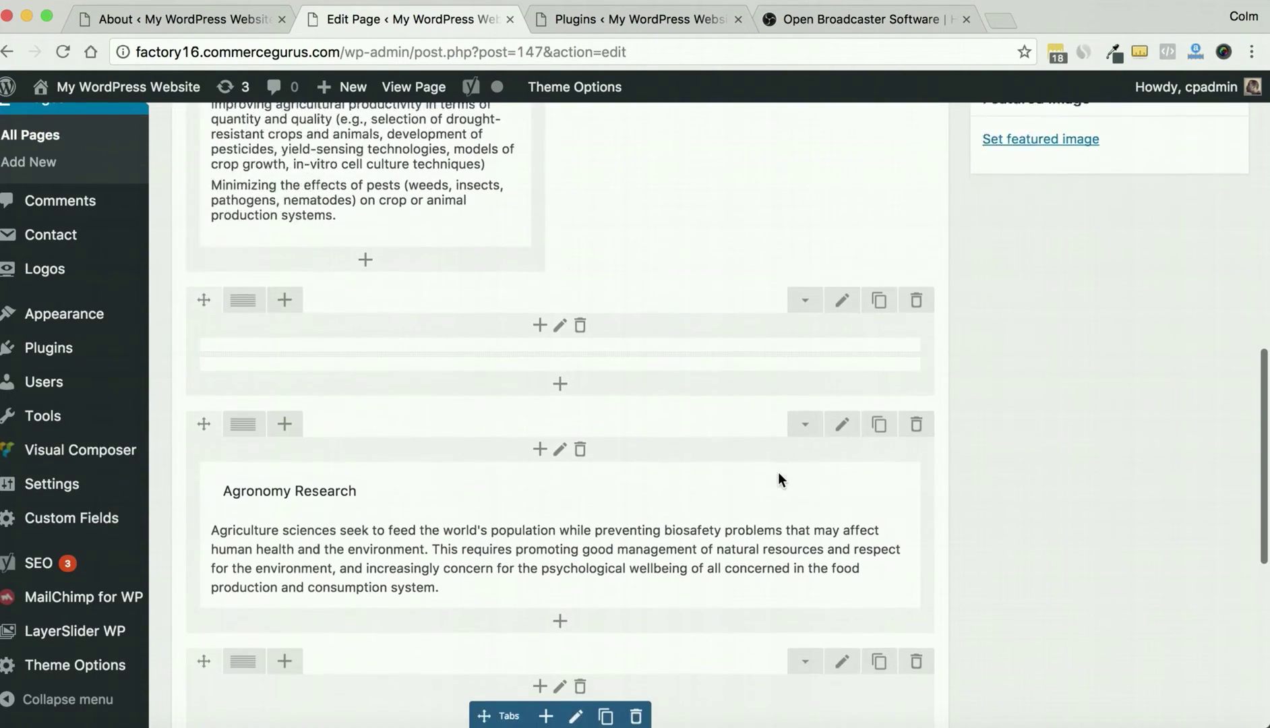
scroll(778, 478, down, 5)
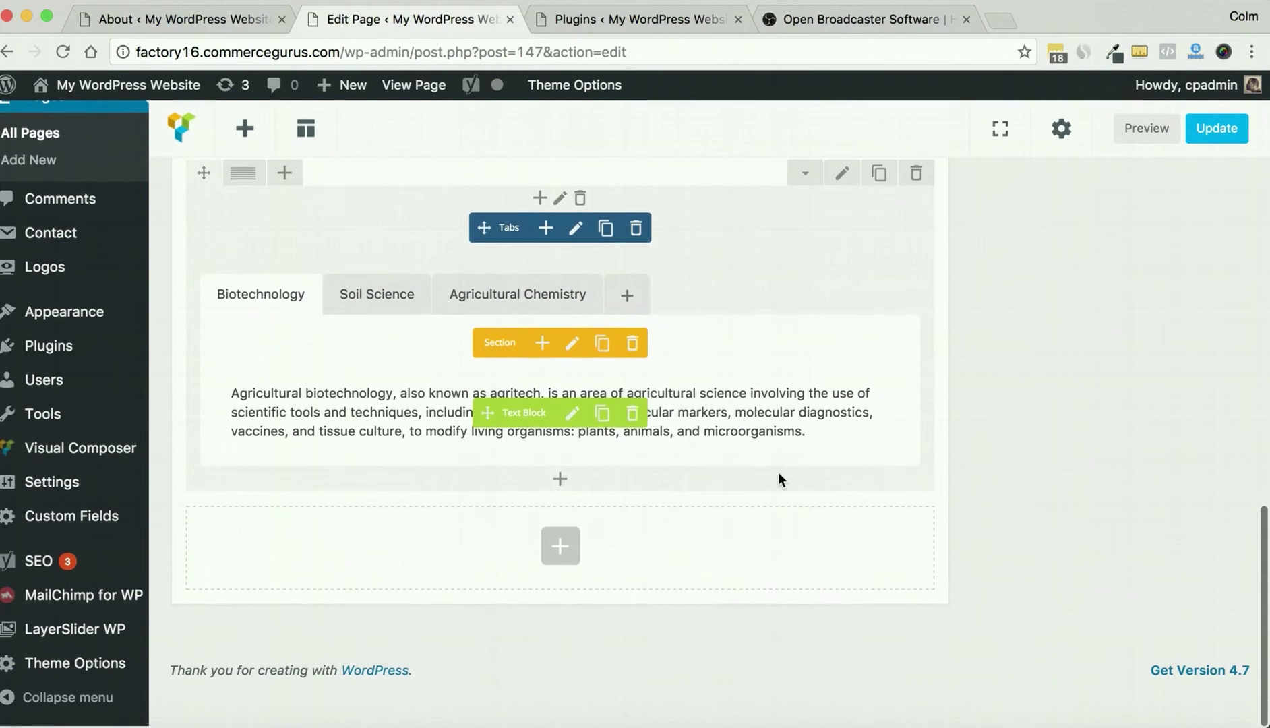
scroll(778, 472, up, 2)
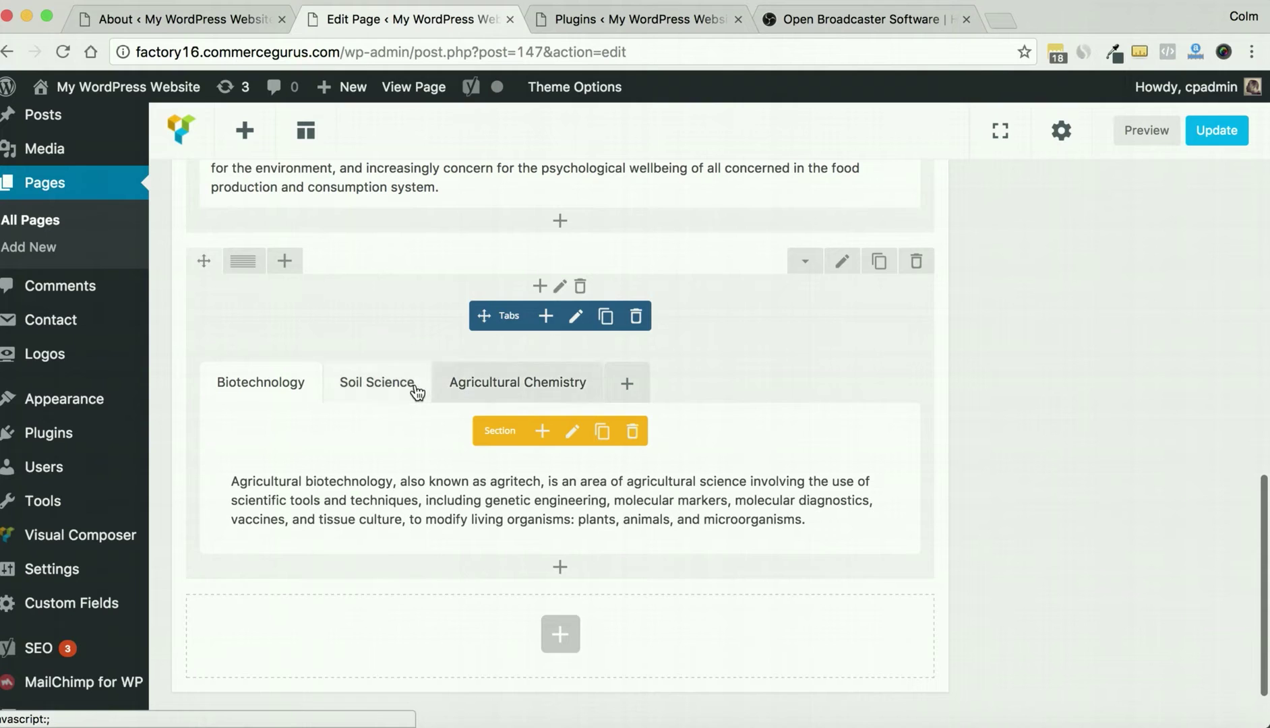
scroll(414, 389, up, 4)
scroll(417, 391, up, 5)
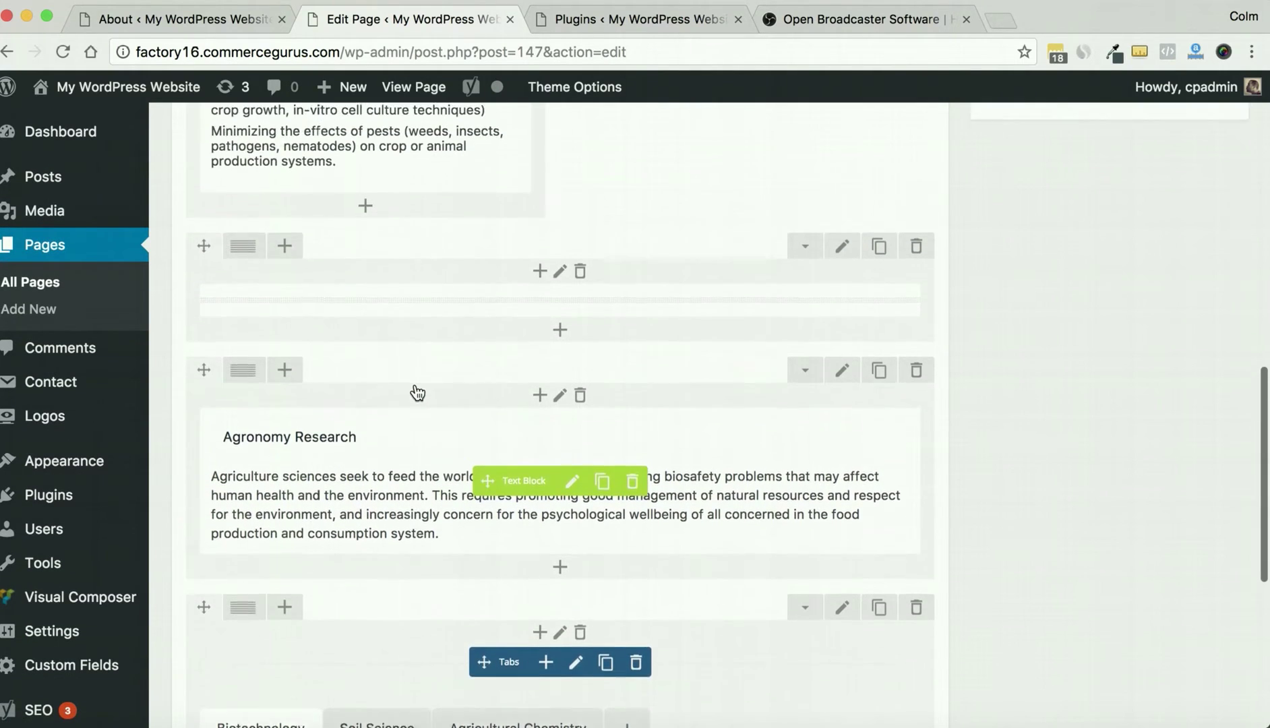
scroll(415, 389, up, 2)
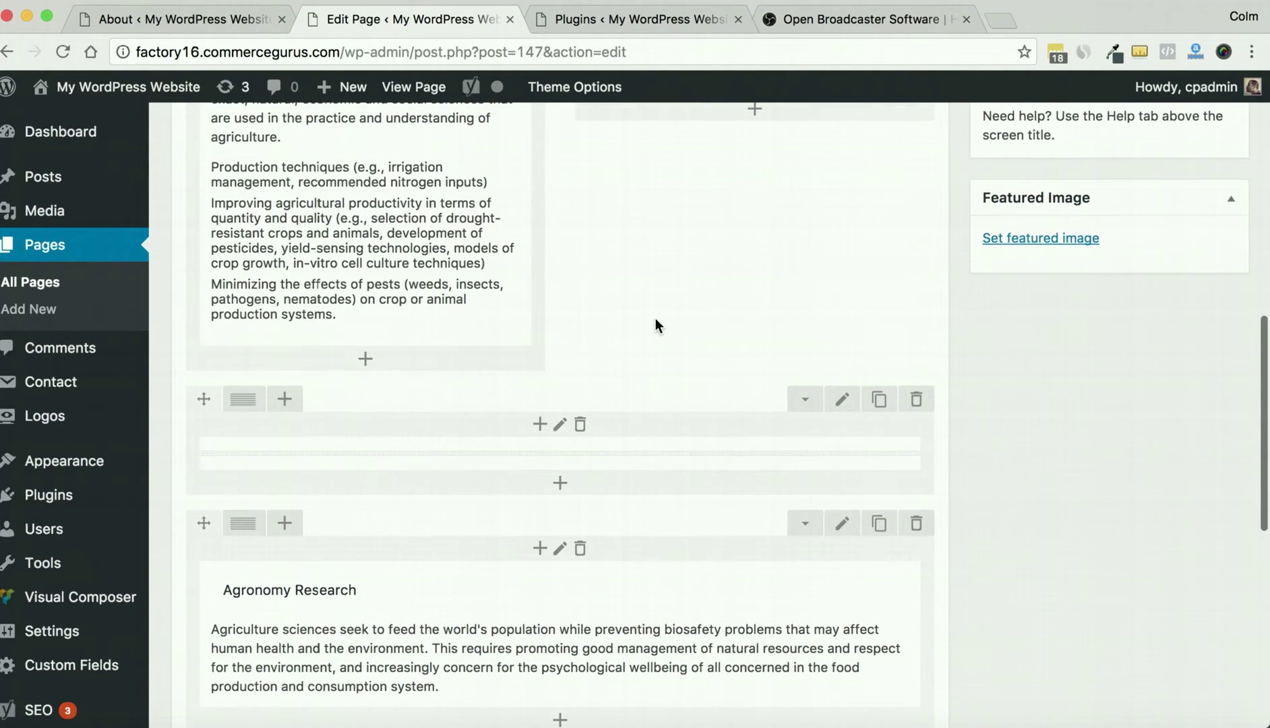
scroll(654, 318, up, 3)
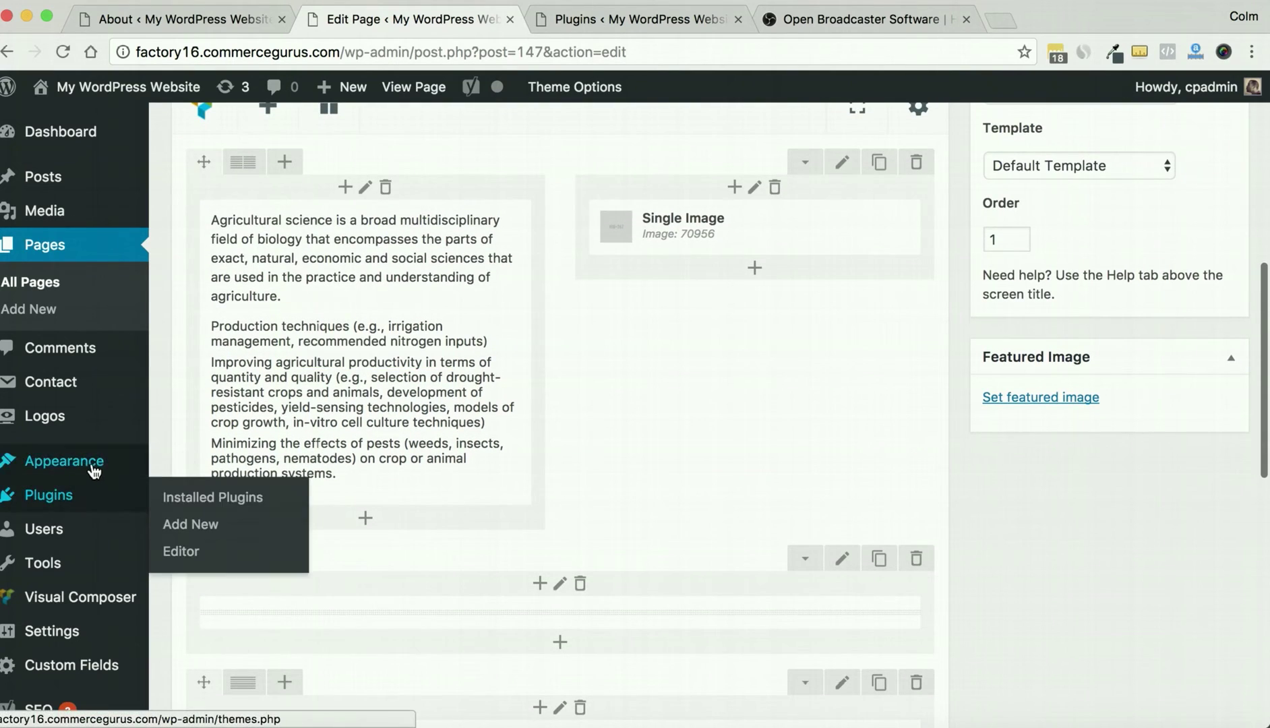
Open Appearance > Install Plugins, showing Layer Slider still at 5.6.2 with 6.0.5 available
mouse_move(101, 465)
click(219, 627)
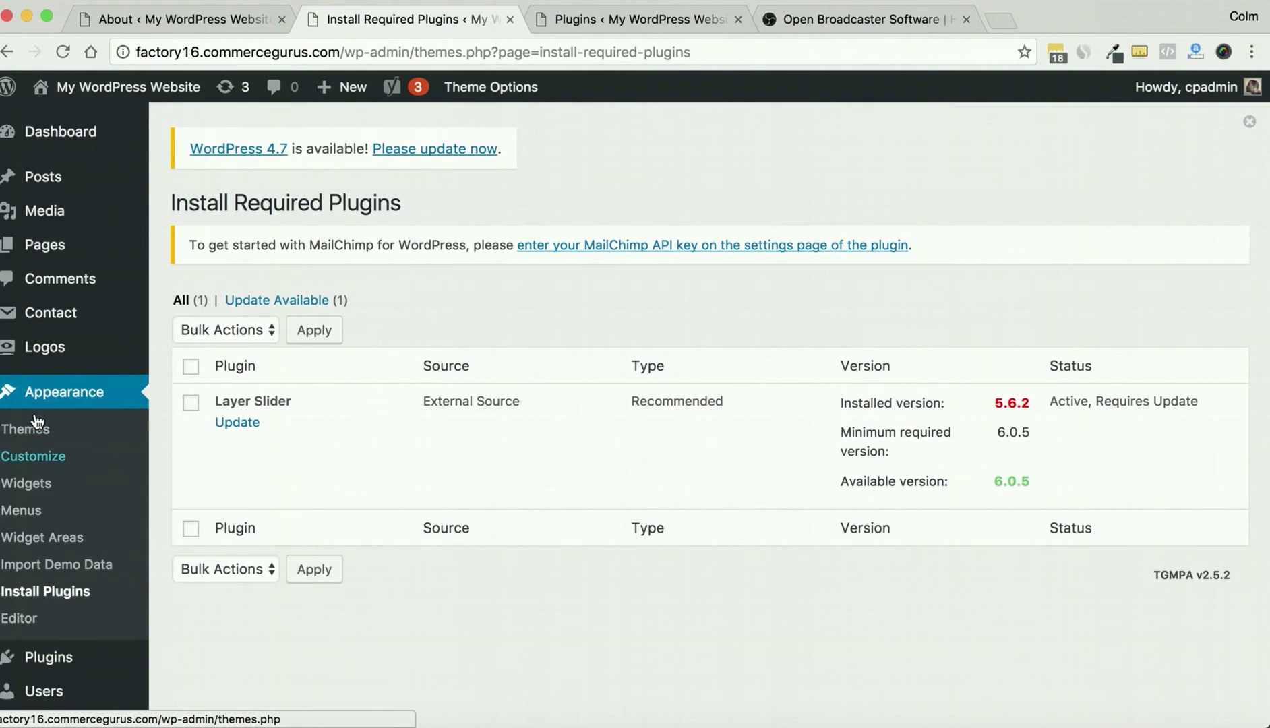
scroll(42, 614, down, 1)
Scroll the Installed Plugins list to confirm all 12 are active, with Visual Composer at 5.0
mouse_move(48, 646)
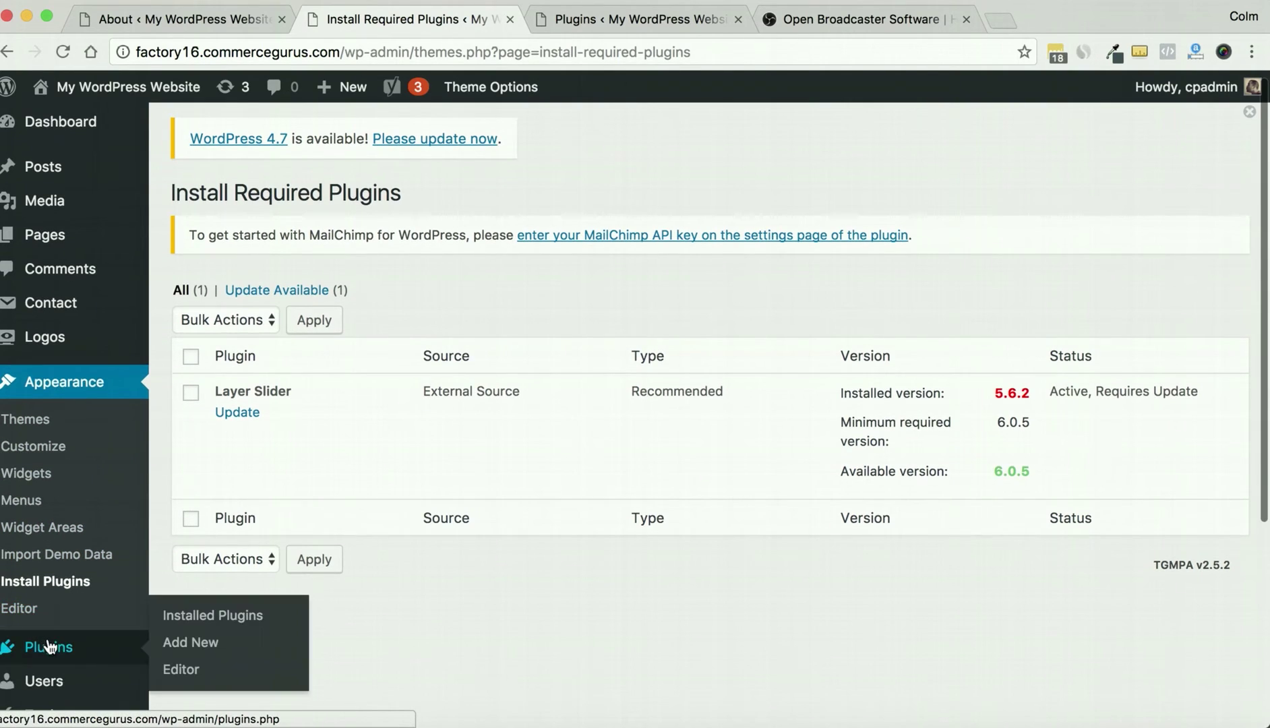
click(193, 625)
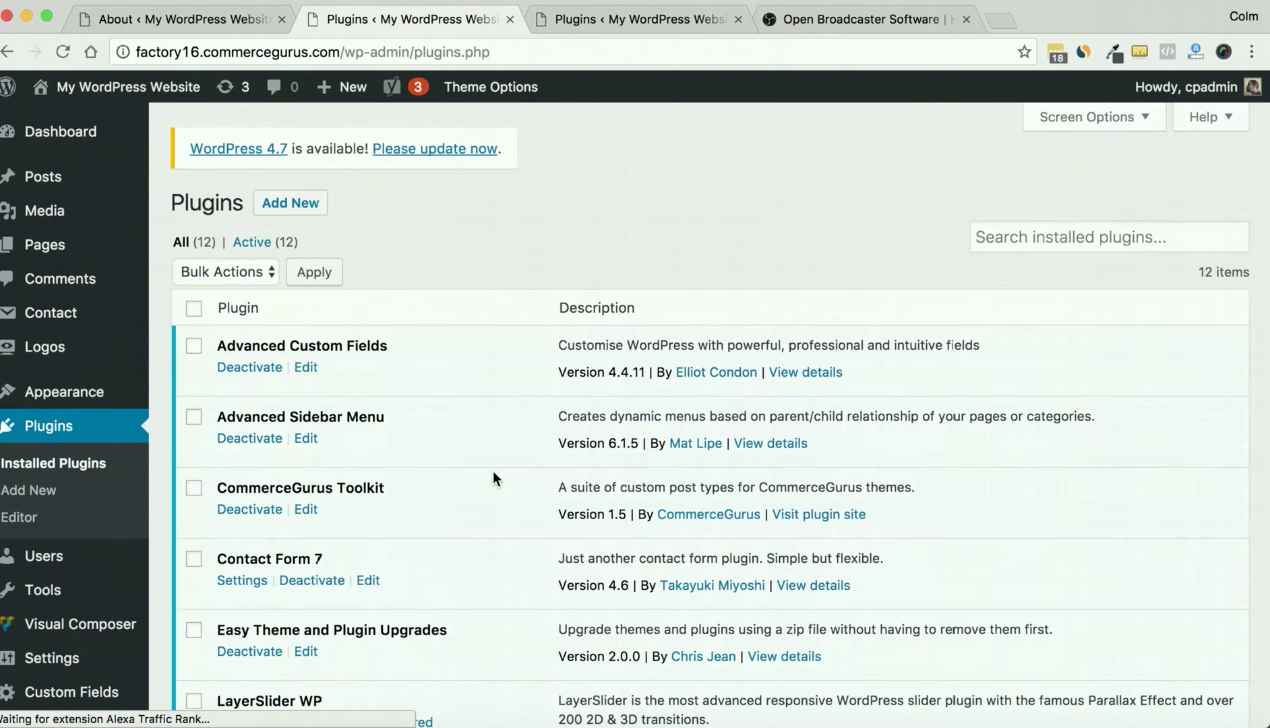
scroll(499, 486, down, 6)
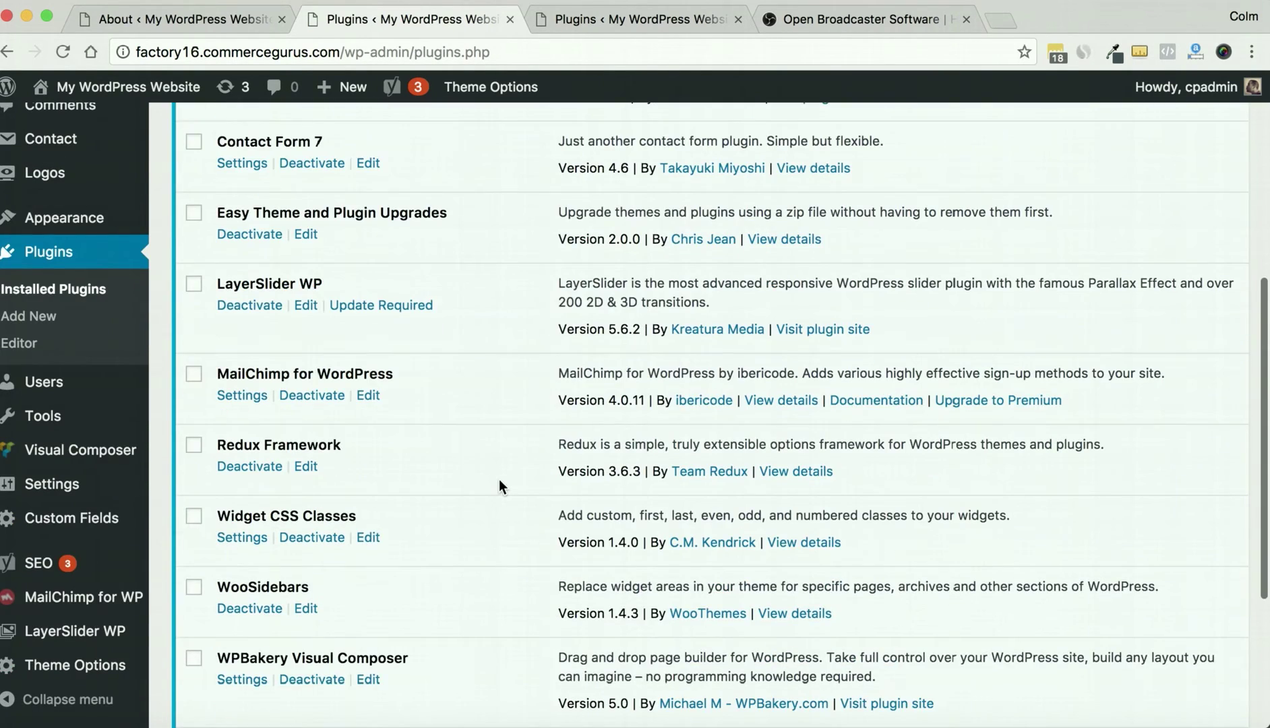
scroll(499, 480, down, 4)
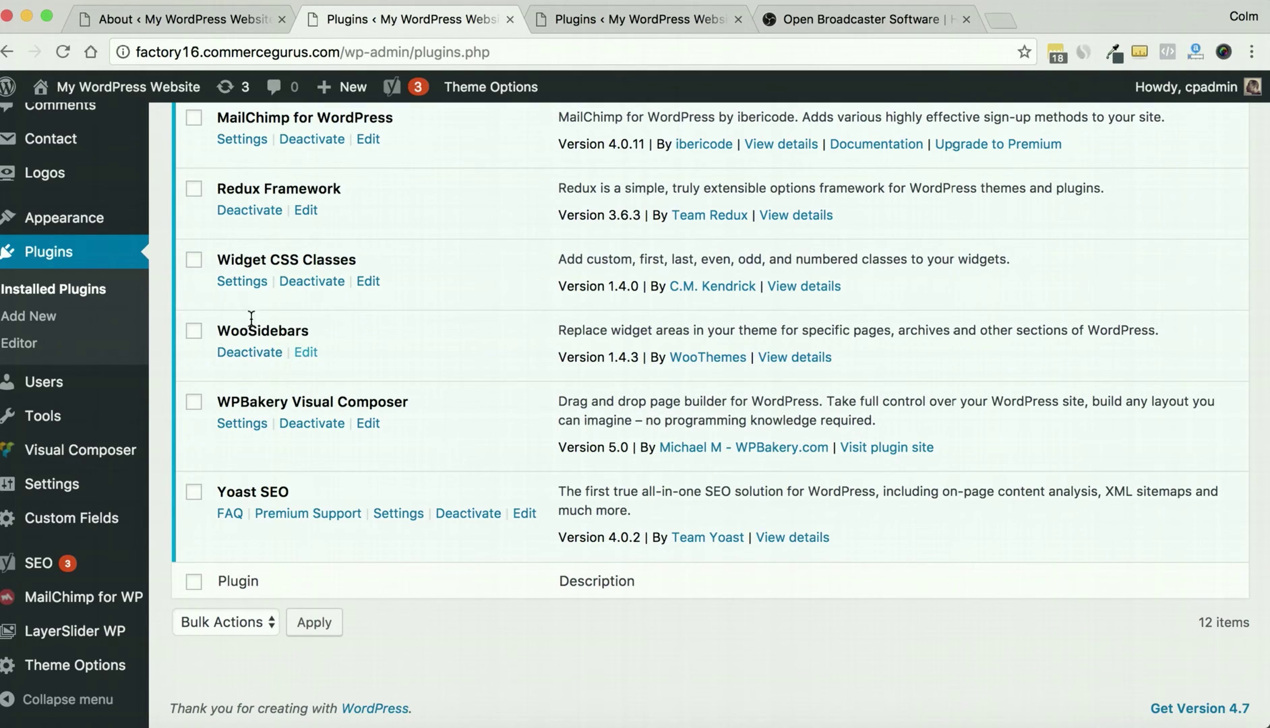
mouse_move(111, 226)
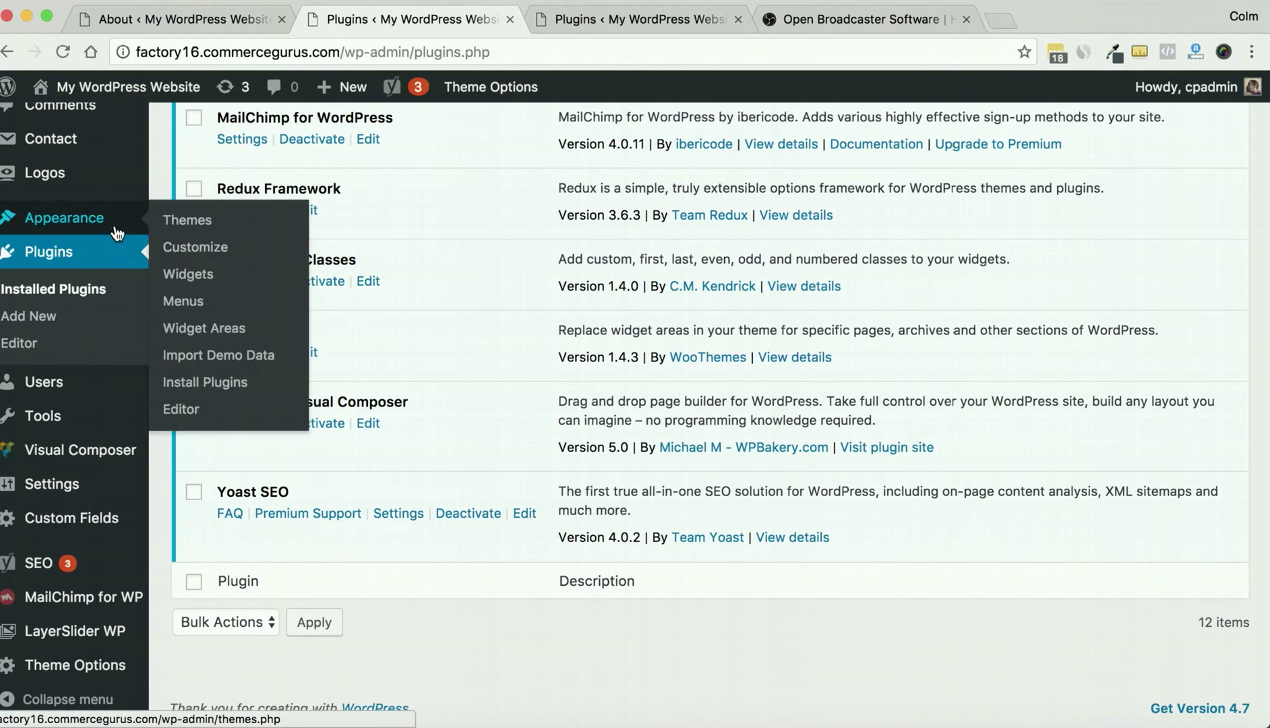
click(172, 228)
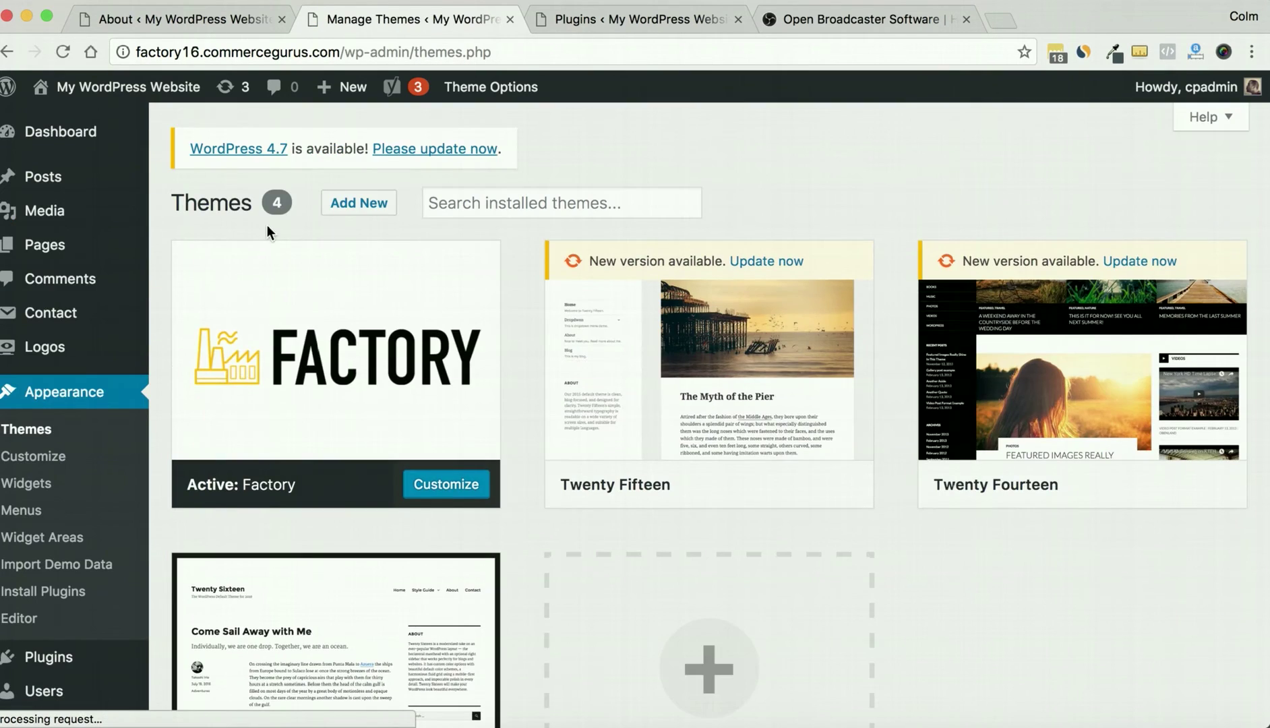
mouse_move(282, 246)
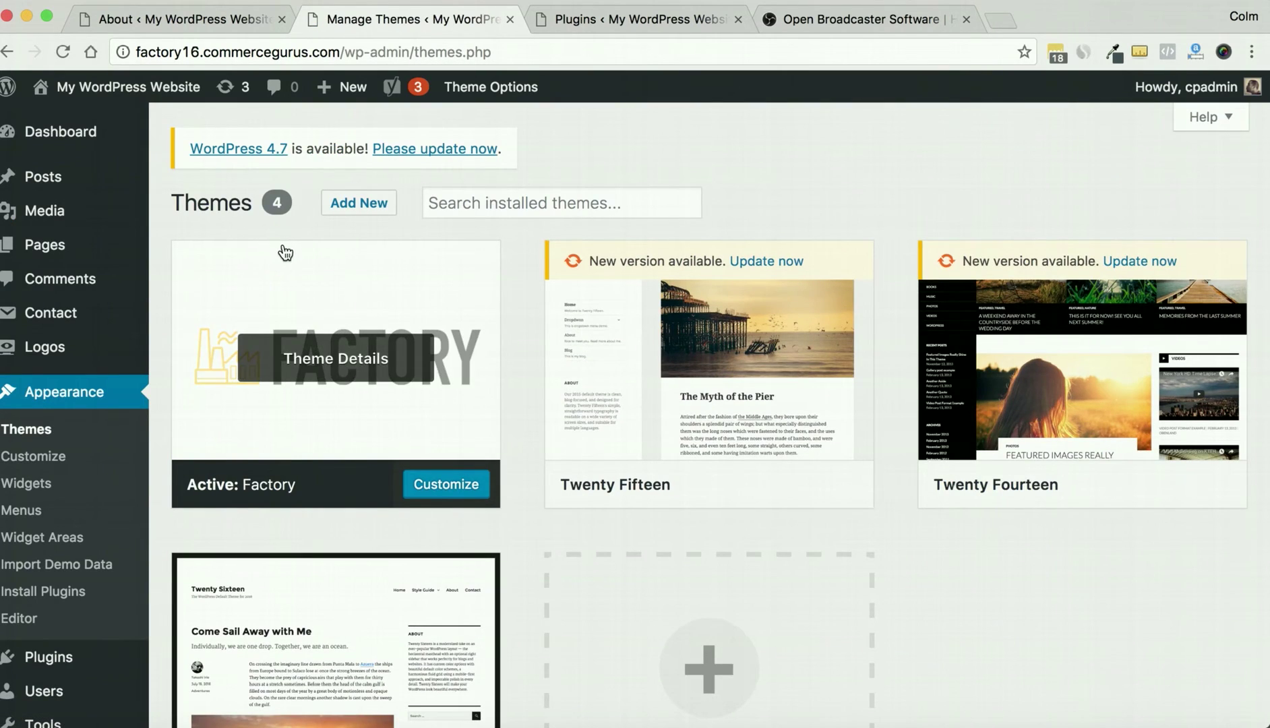
click(320, 283)
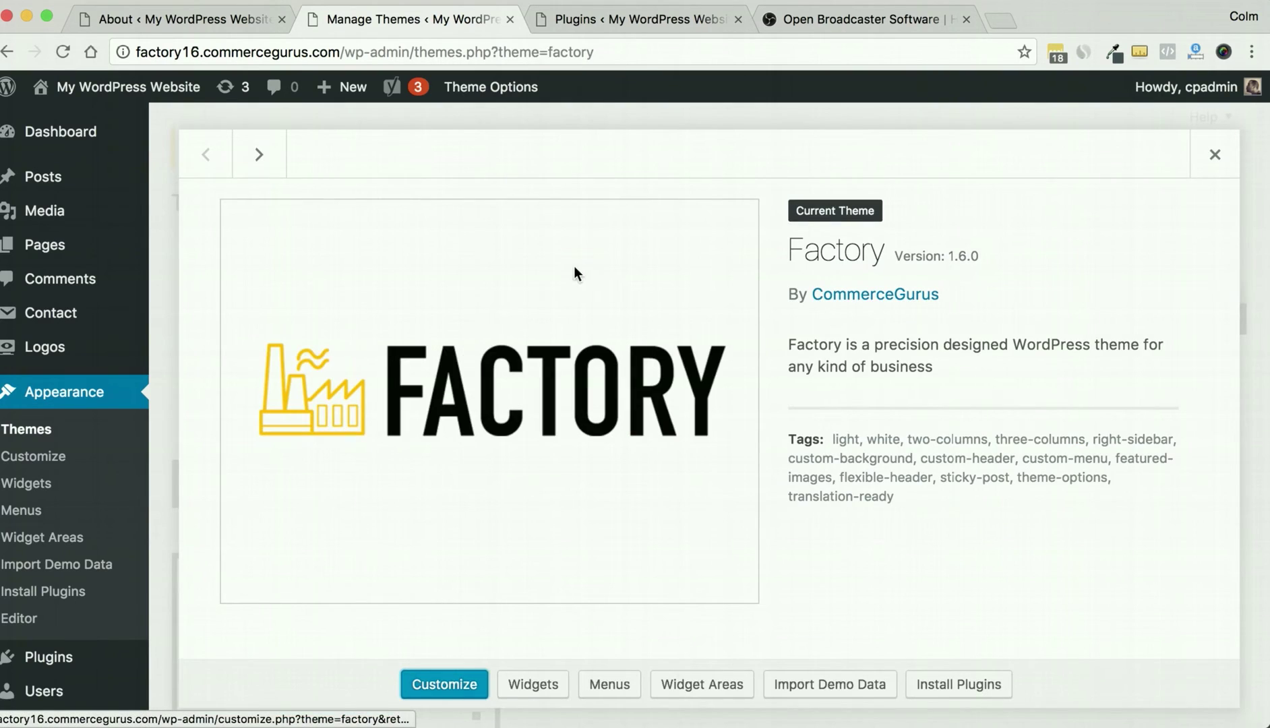
click(1215, 155)
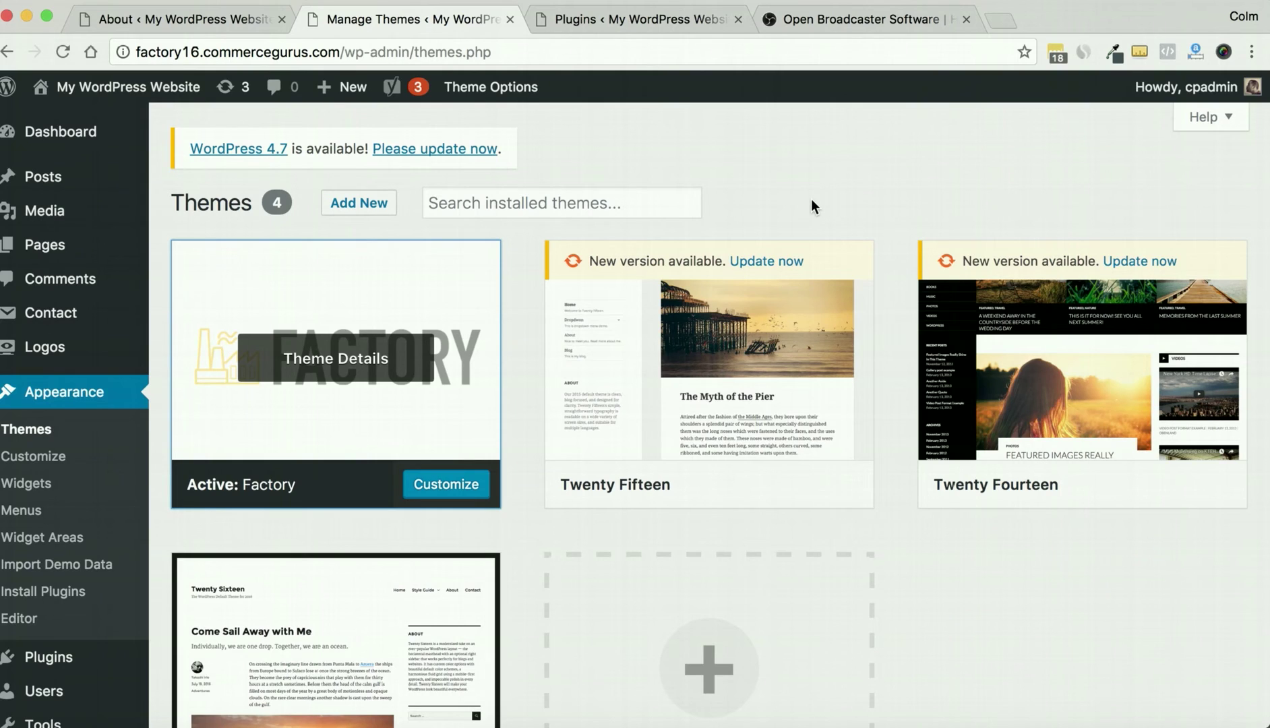
click(461, 287)
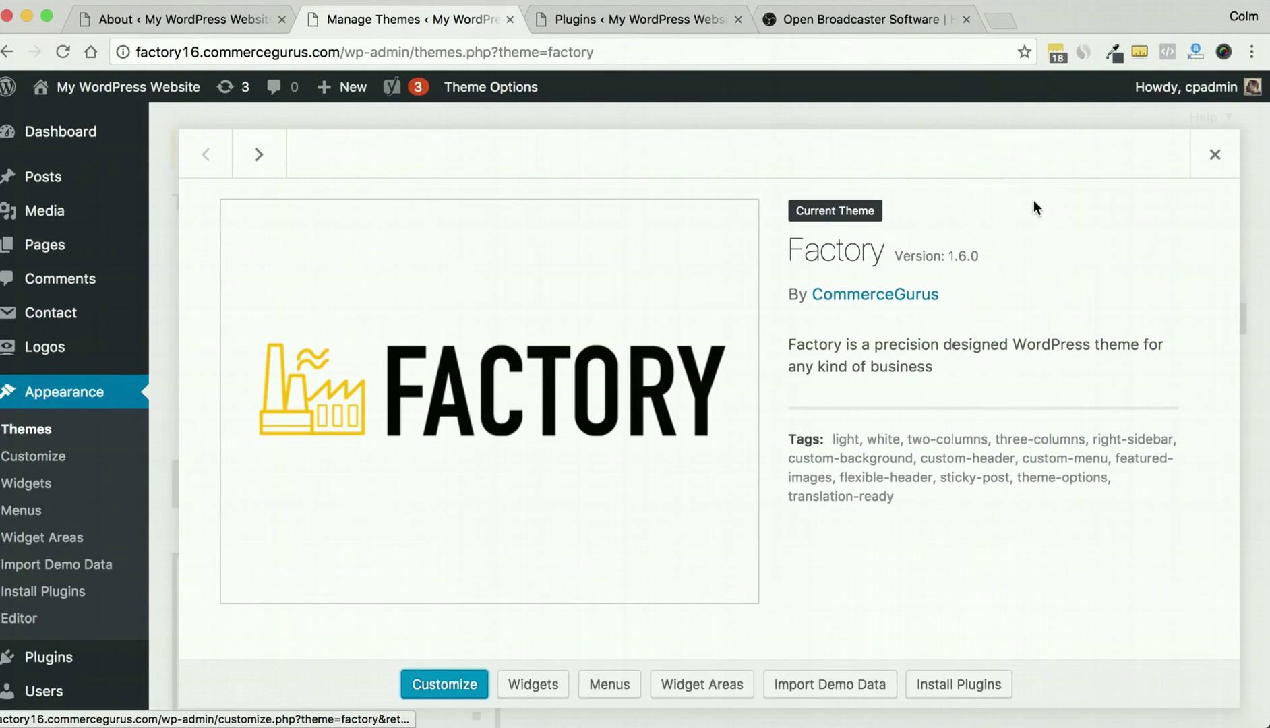
click(1214, 155)
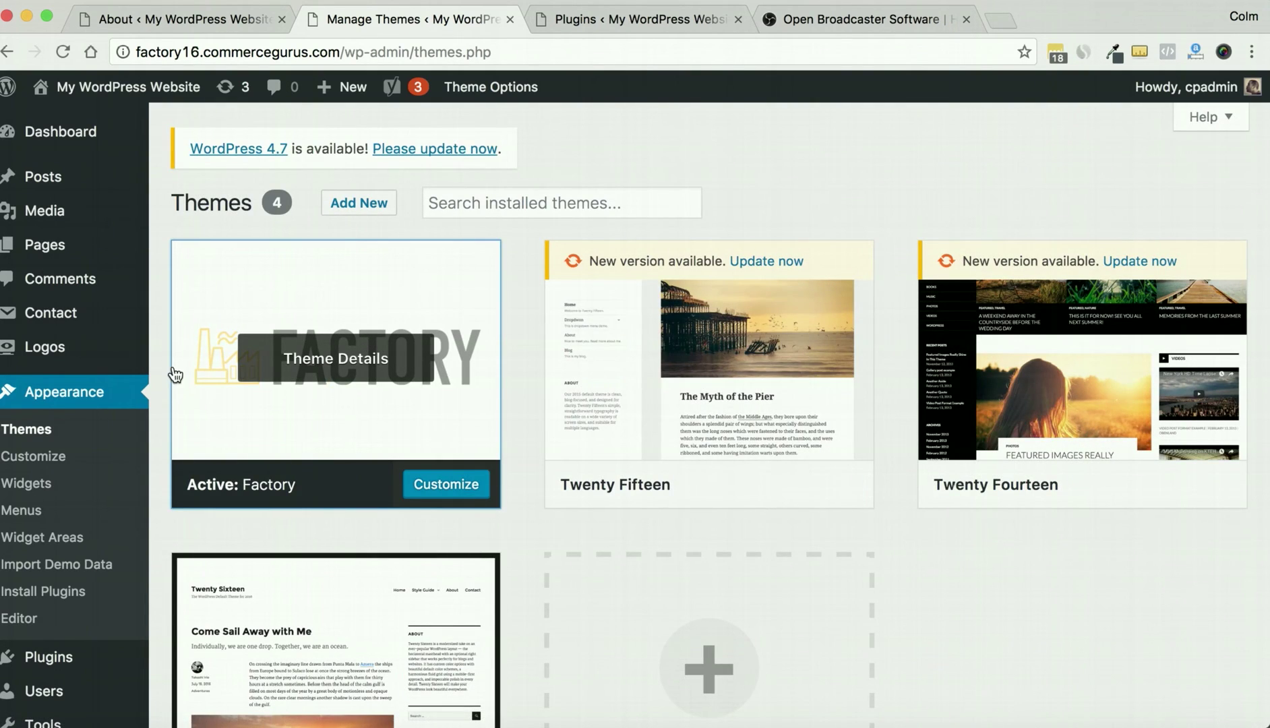
scroll(54, 569, down, 2)
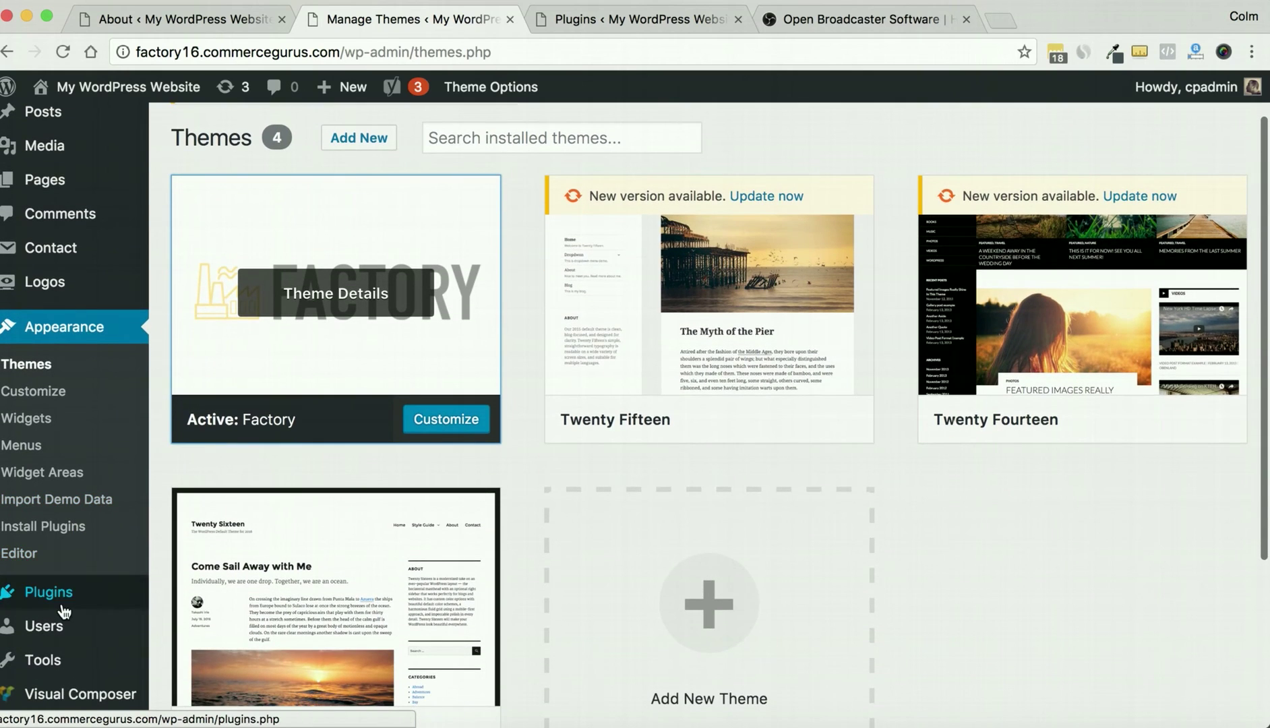
mouse_move(65, 612)
click(212, 591)
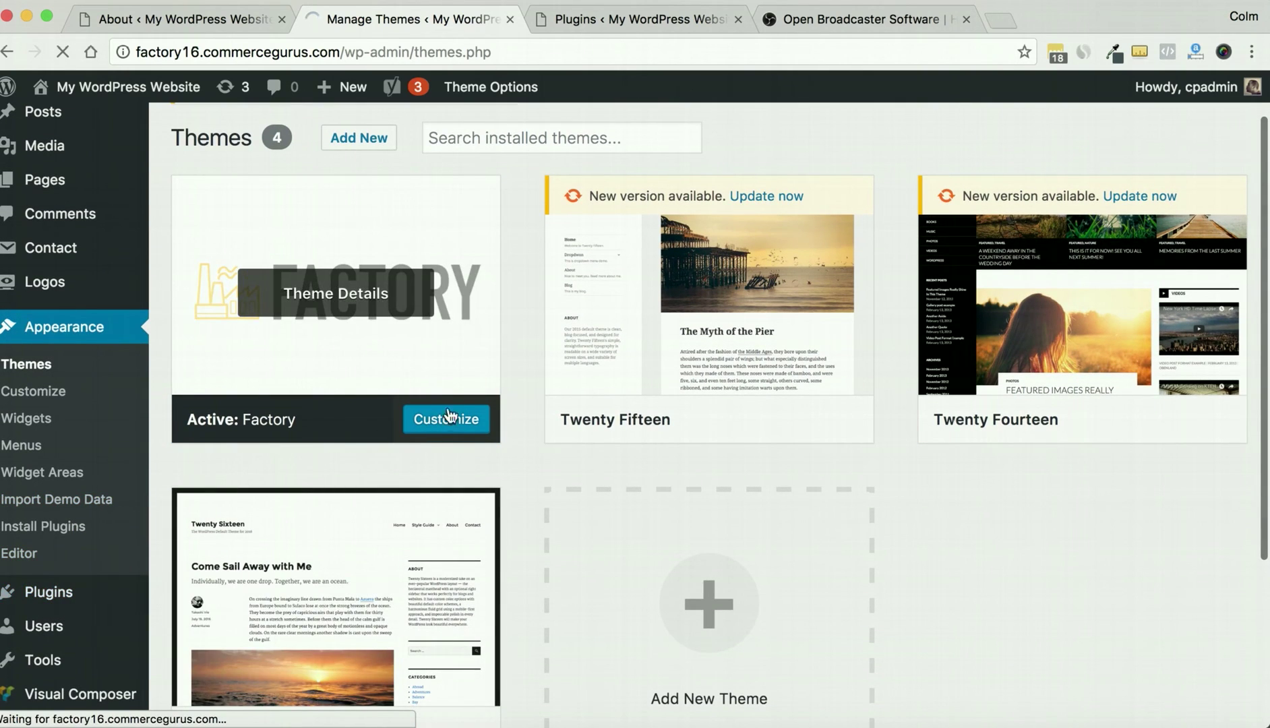
Return to Appearance > Themes, showing Factory active and updates for Twenty Fifteen and Twenty Fourteen
scroll(533, 420, down, 8)
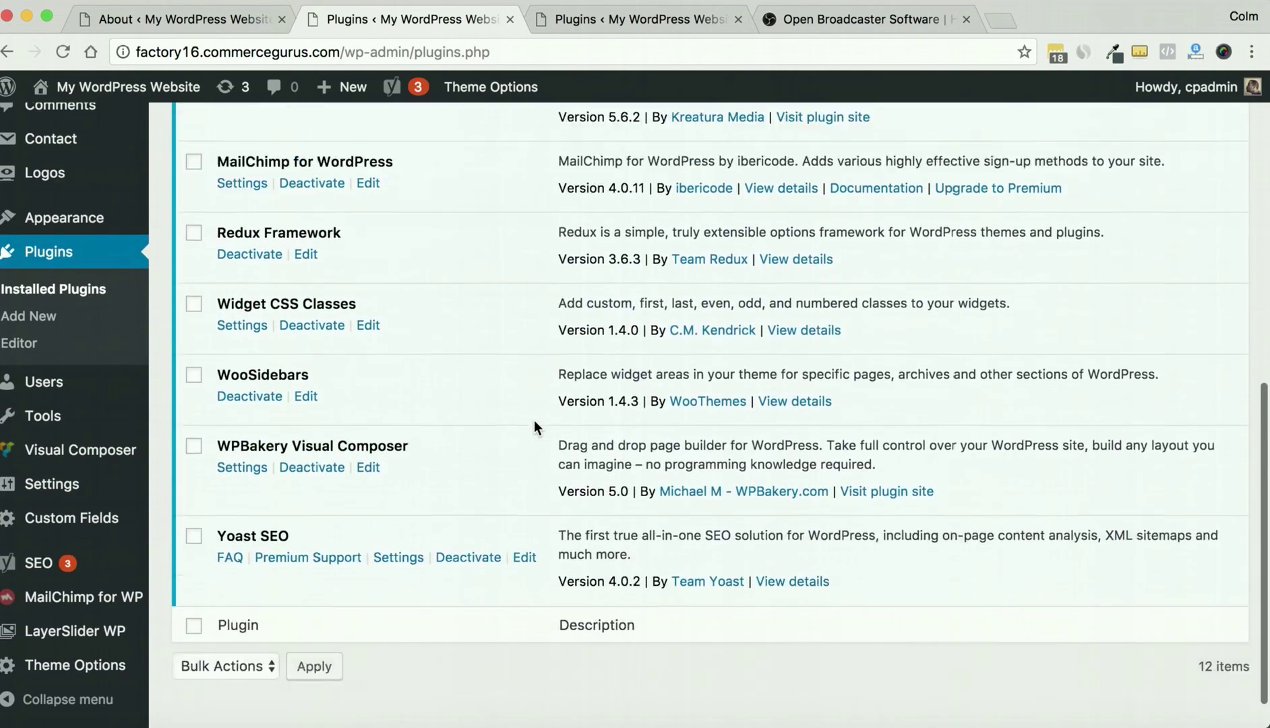
scroll(534, 421, down, 1)
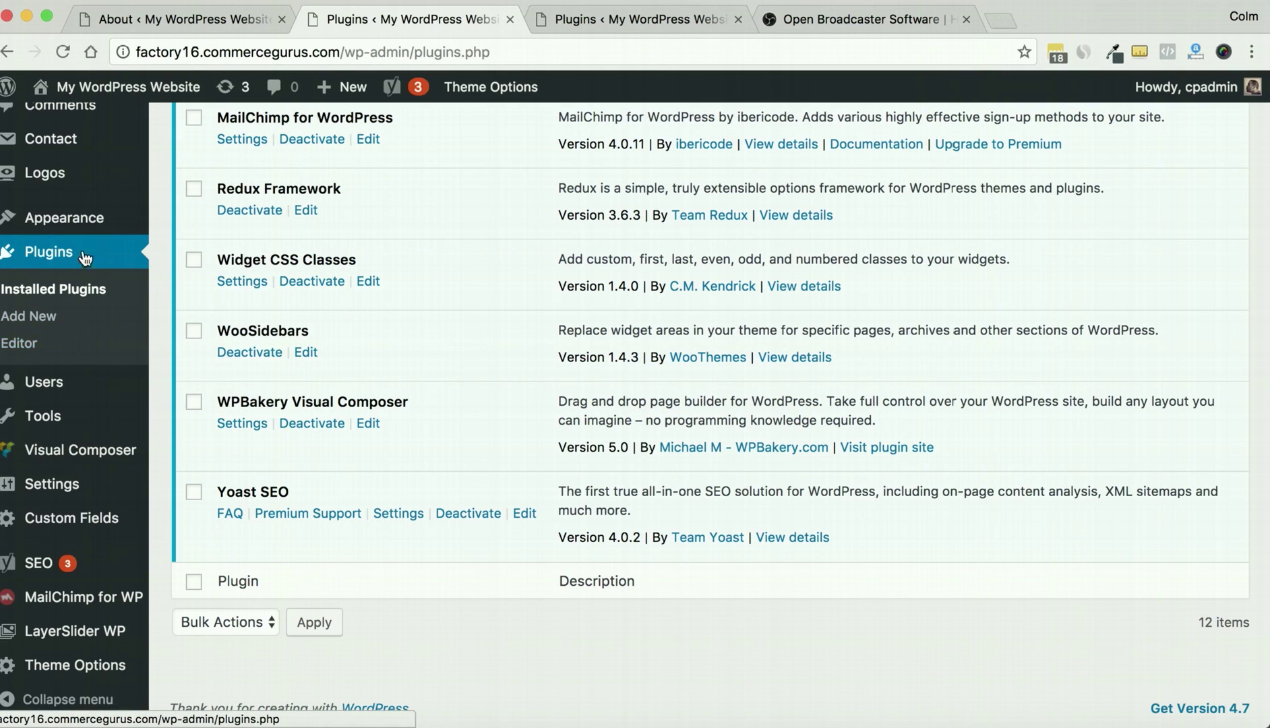
mouse_move(94, 232)
click(165, 220)
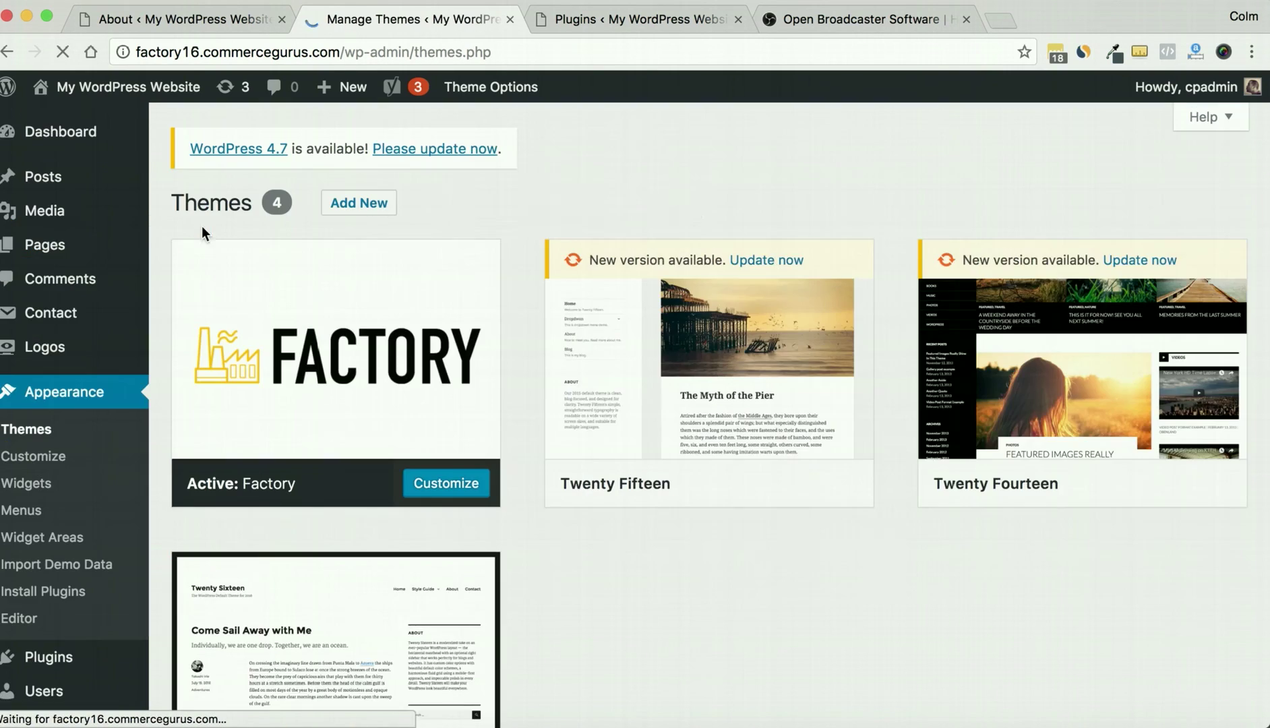
mouse_move(221, 249)
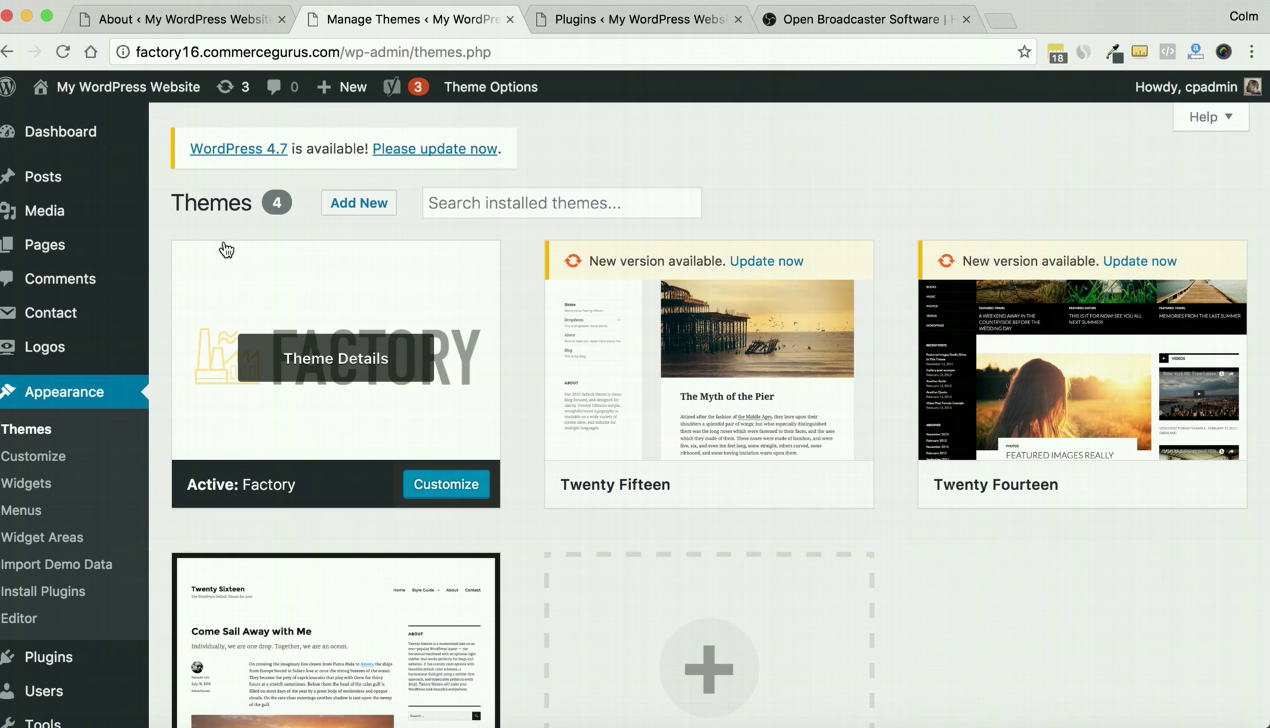